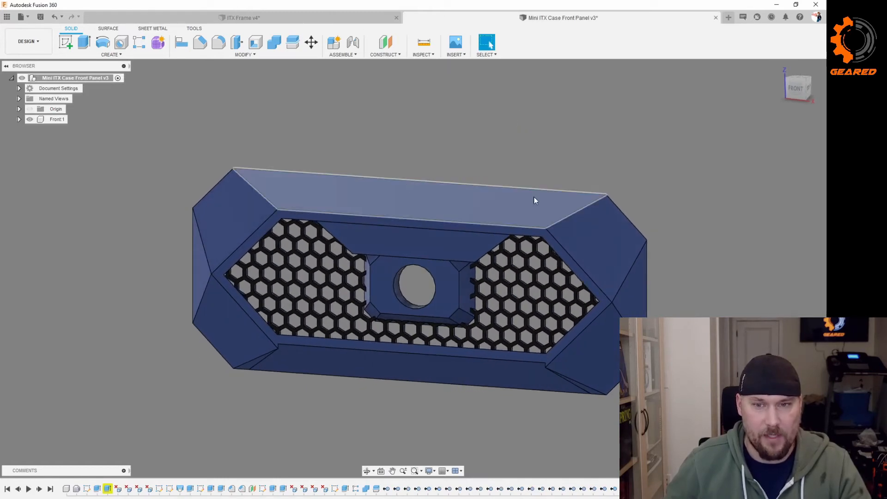
Switch to the ITX Frame design and copy its Front component.
click(327, 17)
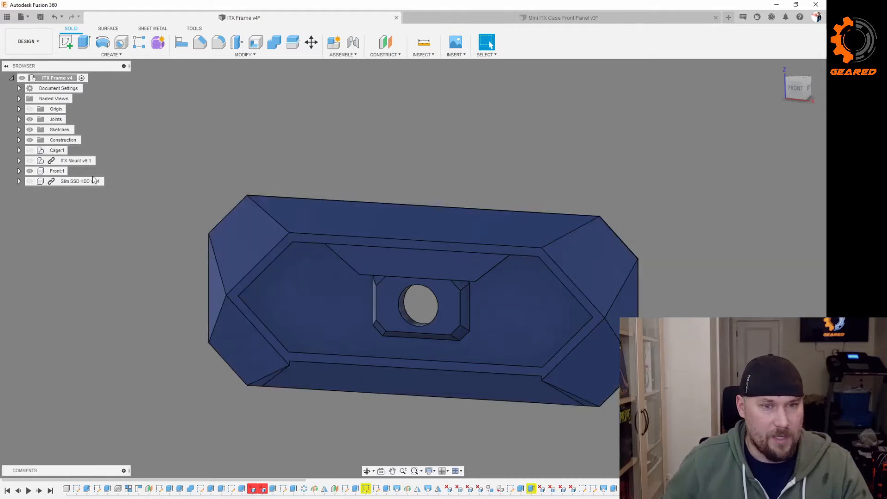
right_click(52, 171)
click(93, 322)
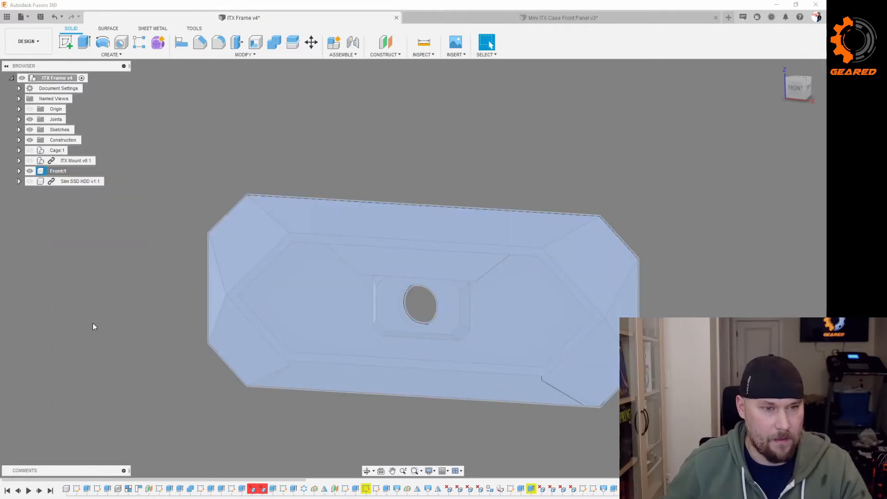
Create a new design and paste the copied Front component into it as a new independent component, with its position captured.
click(729, 17)
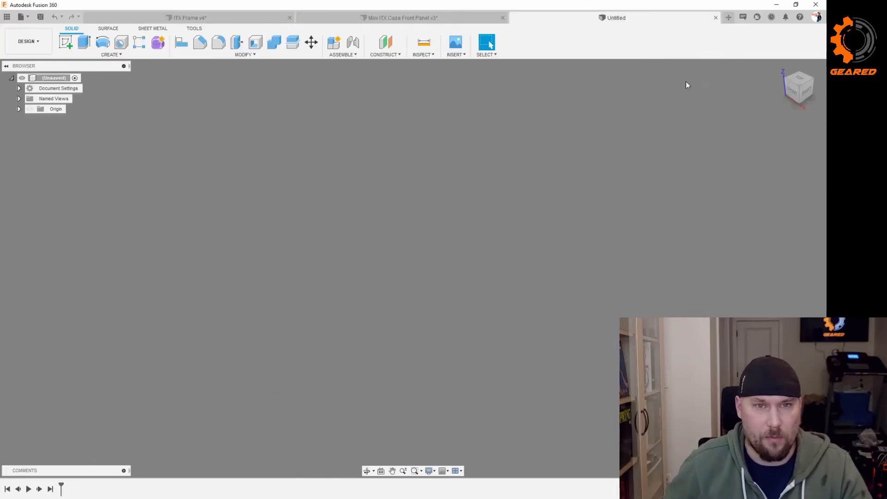
right_click(48, 80)
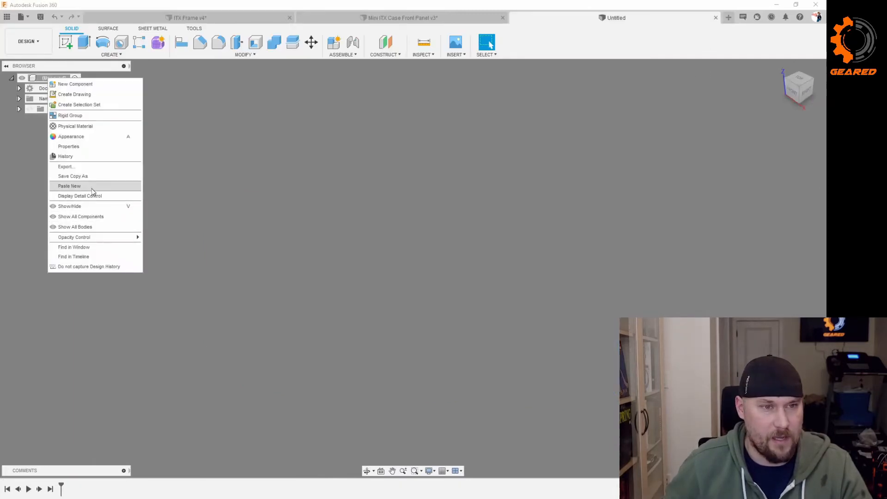
click(69, 186)
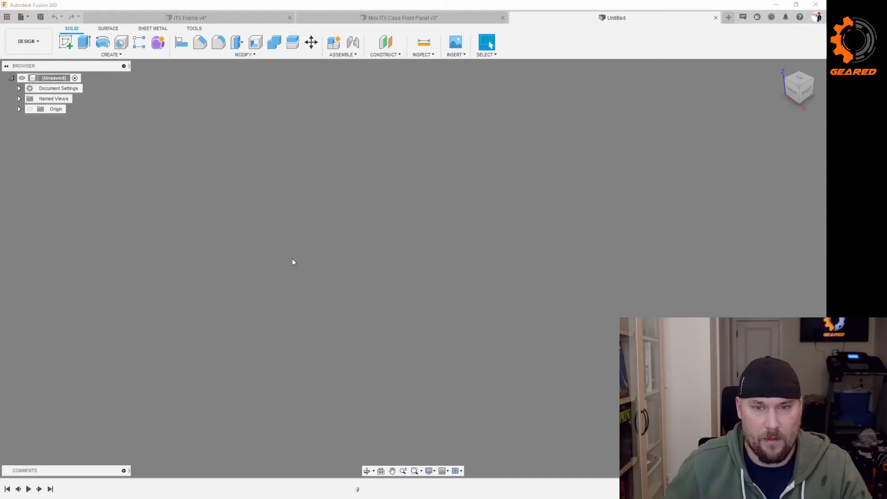
scroll(309, 247, down, 5)
scroll(243, 421, up, 6)
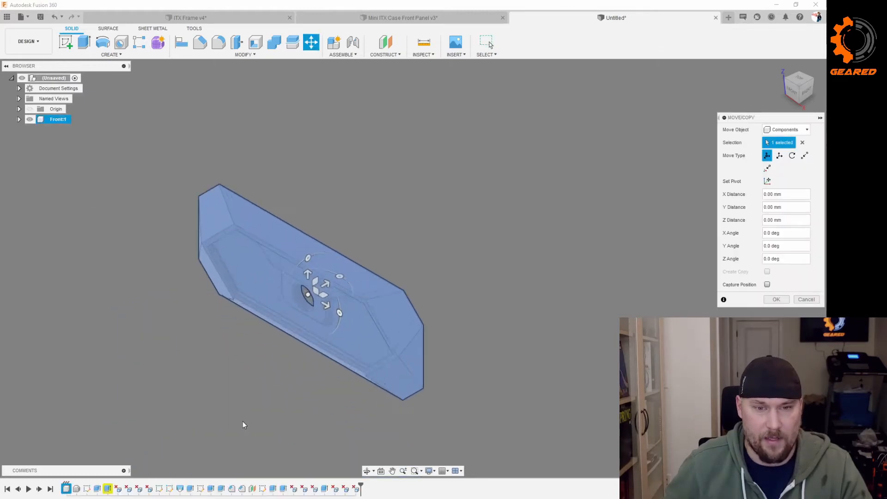
scroll(262, 375, down, 3)
shift+middle_drag(232, 337, 248, 329)
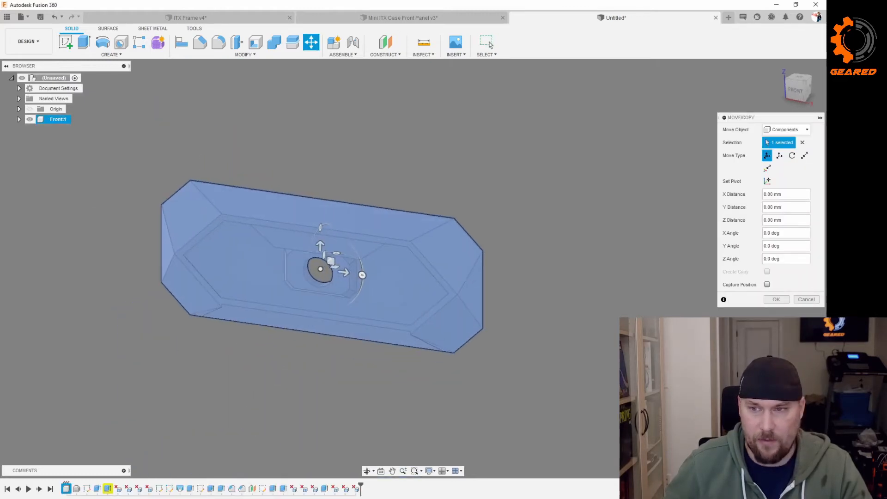
click(768, 284)
click(776, 300)
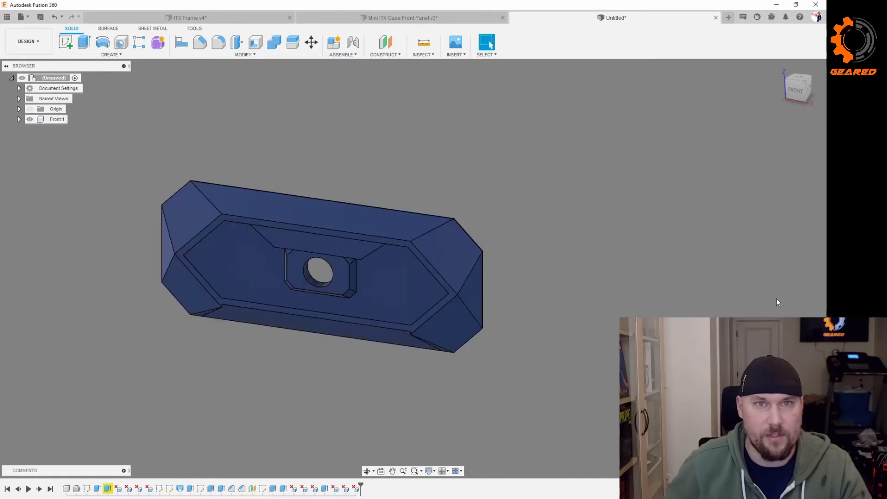
Save the new design as "Mini ITX Case Mesh Tutoria" in the Mini ITX Case project folder.
scroll(372, 326, down, 3)
scroll(373, 326, up, 5)
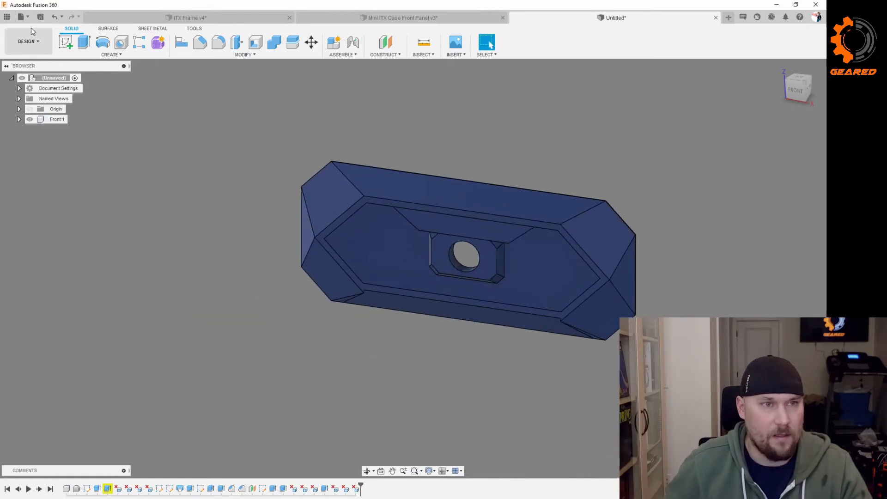
click(21, 18)
click(51, 107)
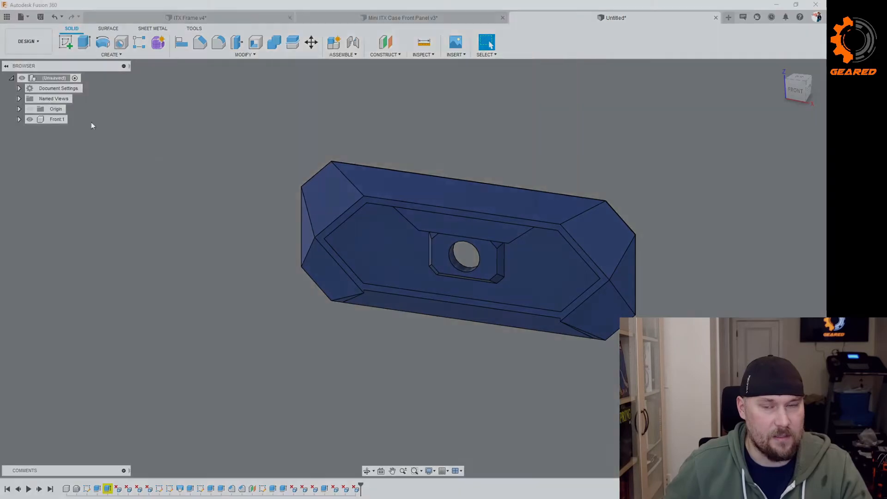
text(Mini ITX Case)
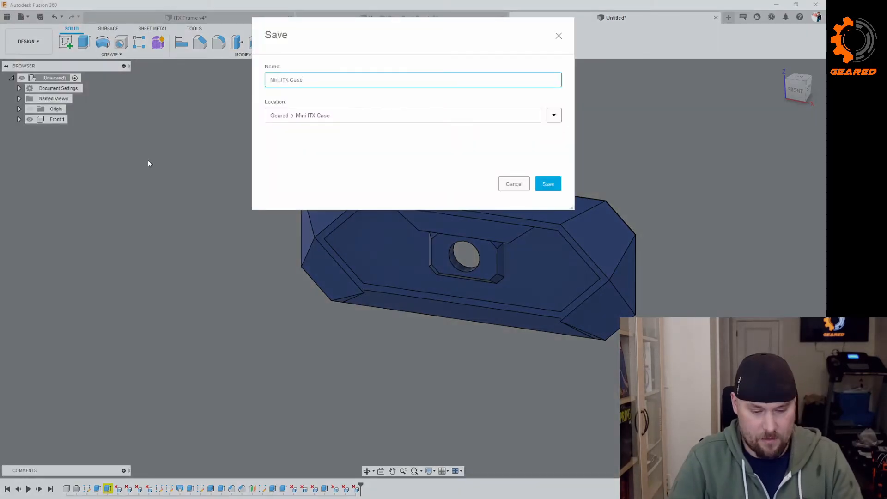
text( Ment Panel)
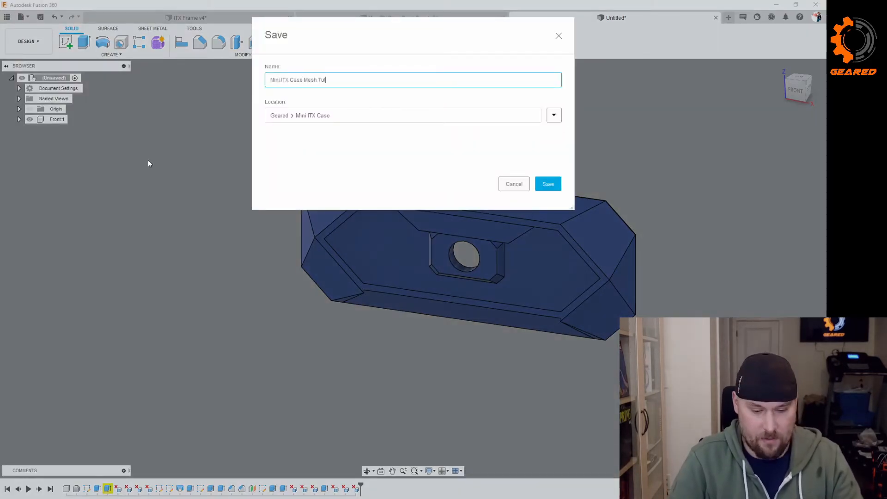
click(549, 184)
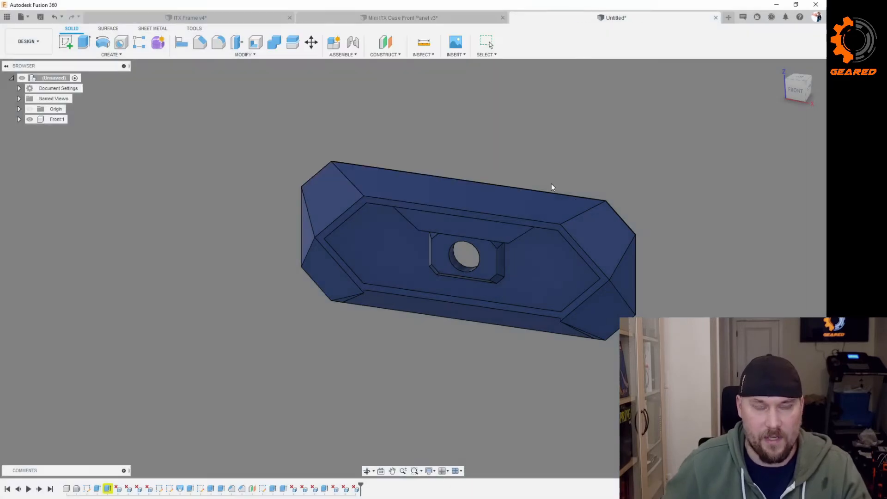
Delete the flat recessed face surrounding the central button housing so the front panel is open there.
scroll(501, 198, up, 3)
shift+middle_drag(505, 237, 533, 222)
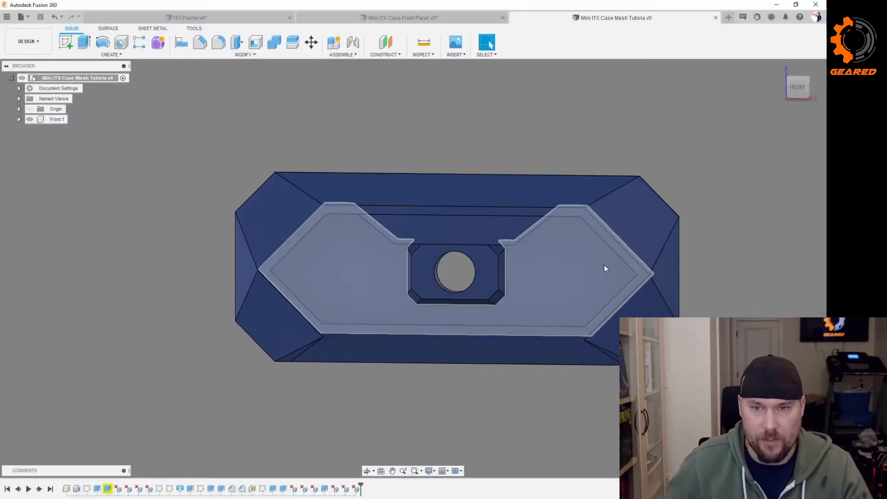
click(581, 268)
shift+middle_drag(548, 253, 577, 254)
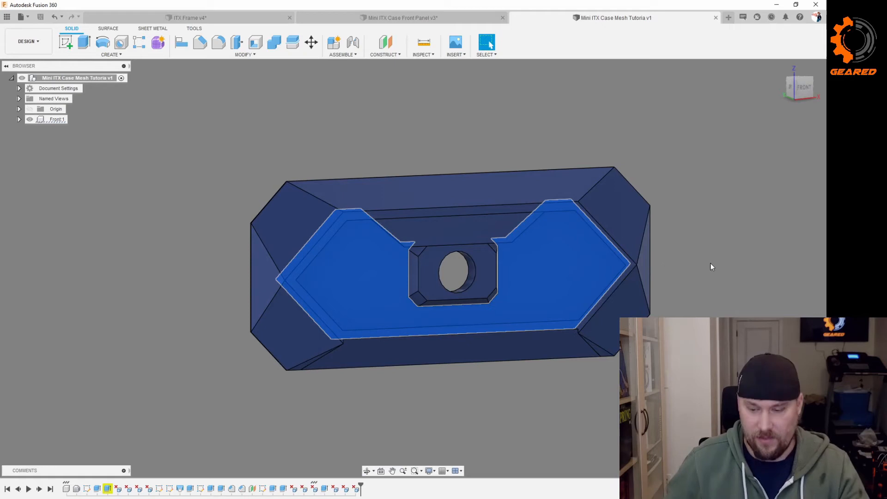
key(Delete)
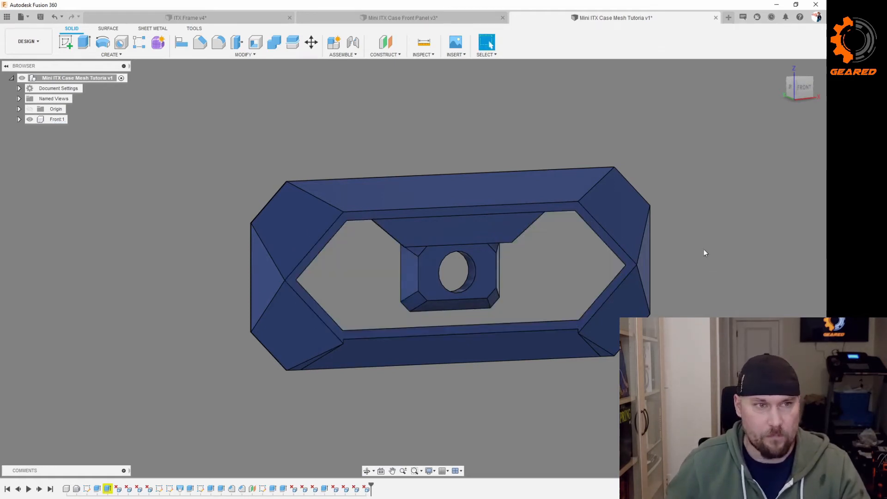
Add a user parameter named NozzleDiameter in mm with the expression .4.
mouse_move(686, 245)
shift+middle_down()
mouse_move(669, 247)
mouse_move(674, 242)
shift+middle_up()
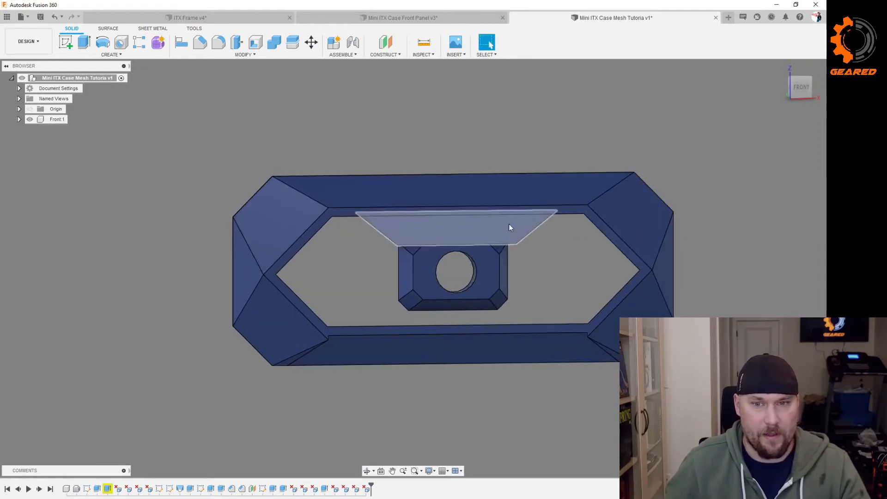
scroll(509, 227, down, 2)
scroll(620, 259, up, 3)
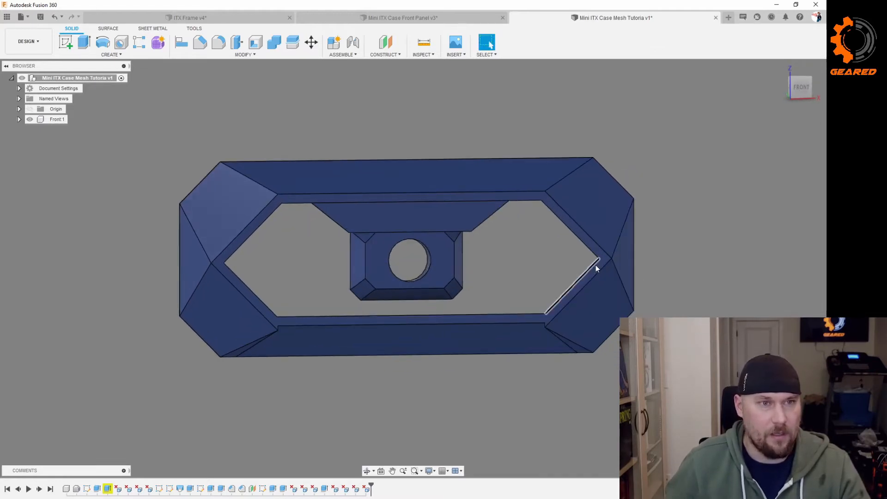
click(249, 55)
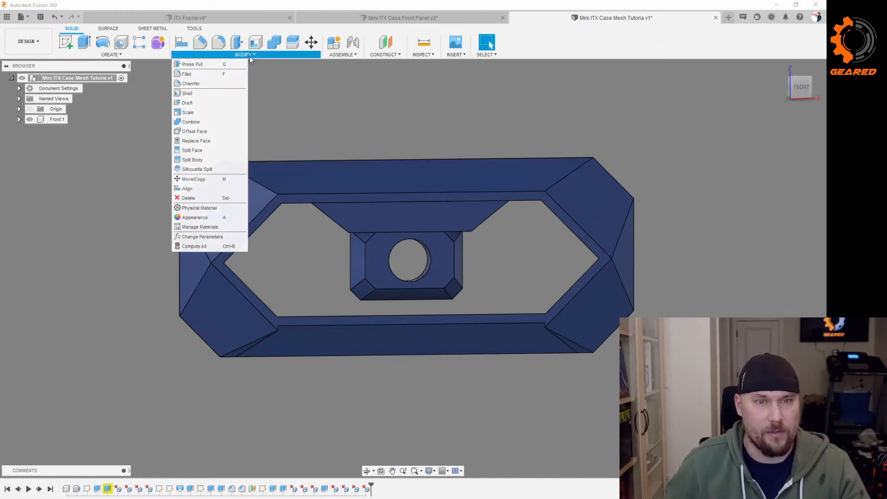
click(215, 237)
drag(467, 260, 462, 262)
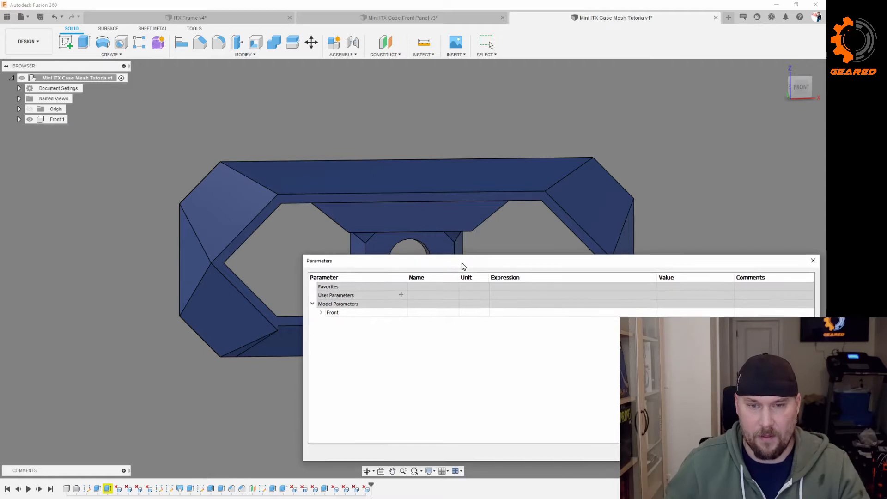
click(401, 292)
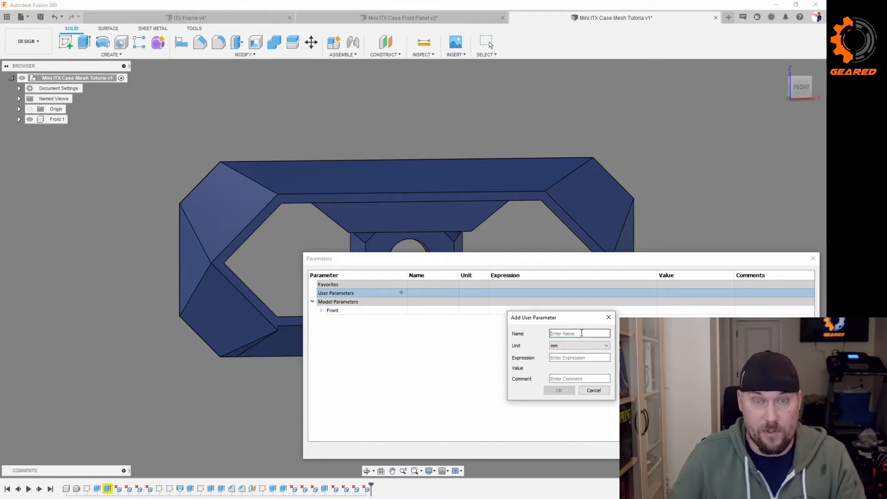
text(N)
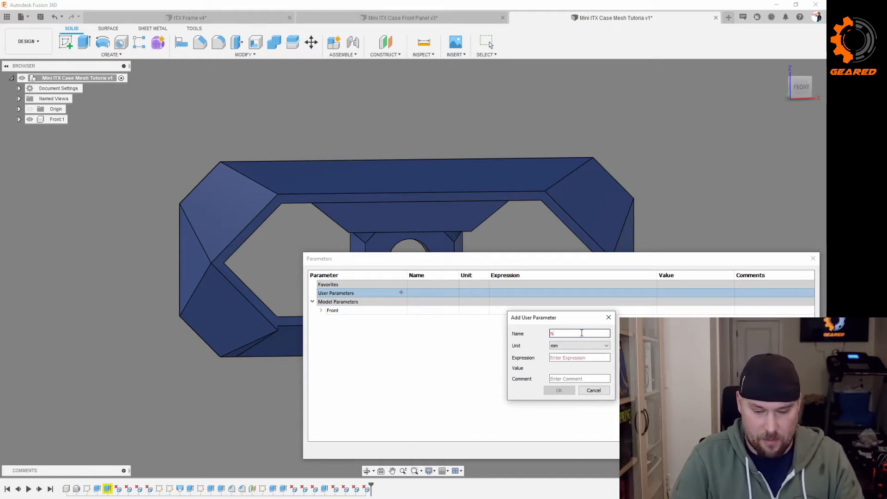
text(ozzle)
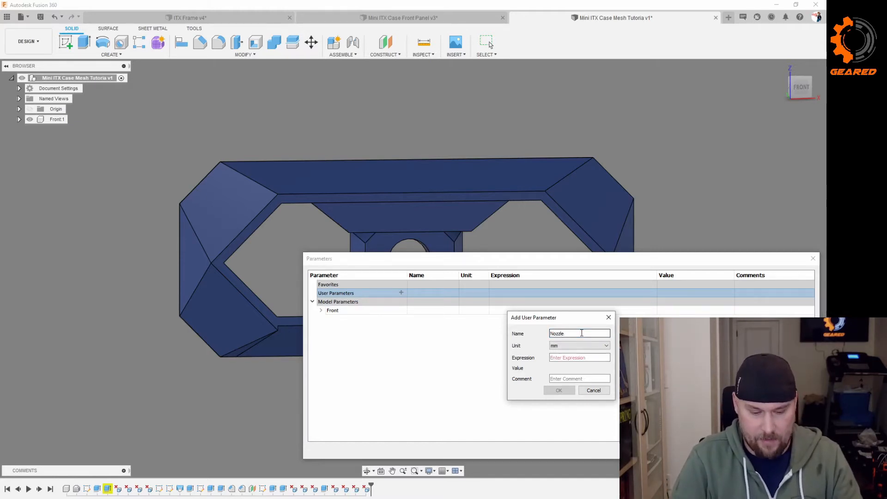
text(Diameter)
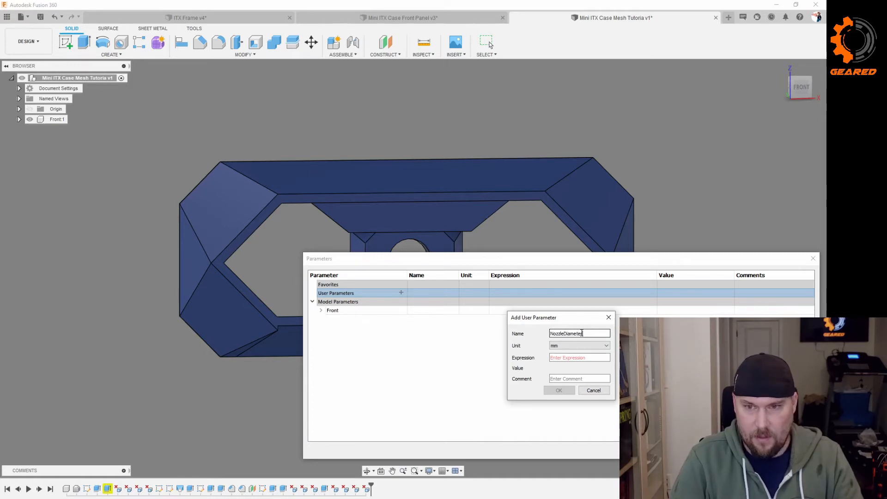
click(589, 355)
click(589, 355)
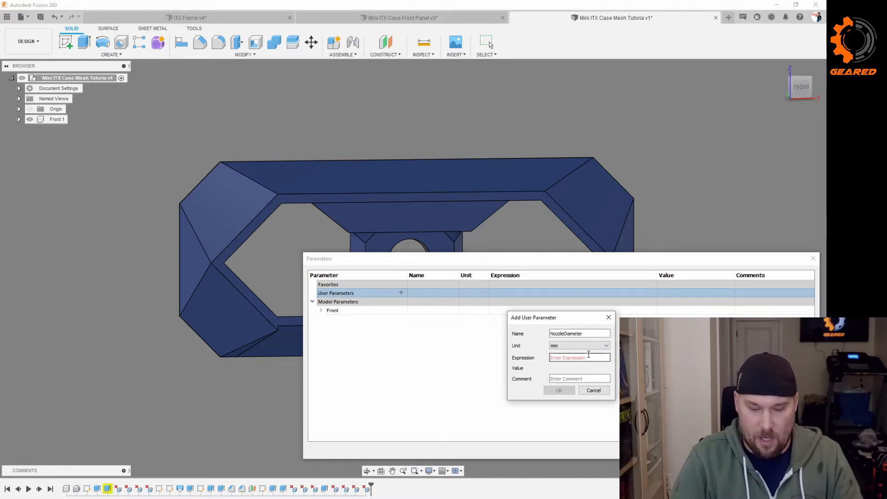
text(.)
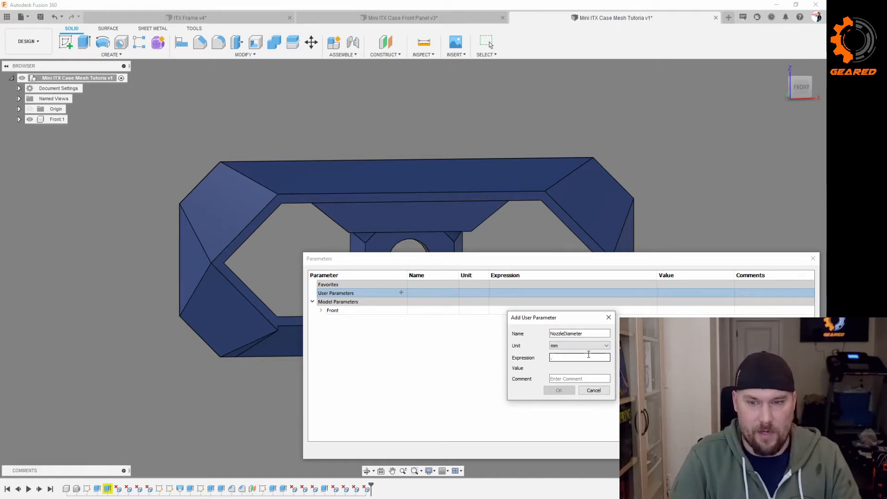
text(4)
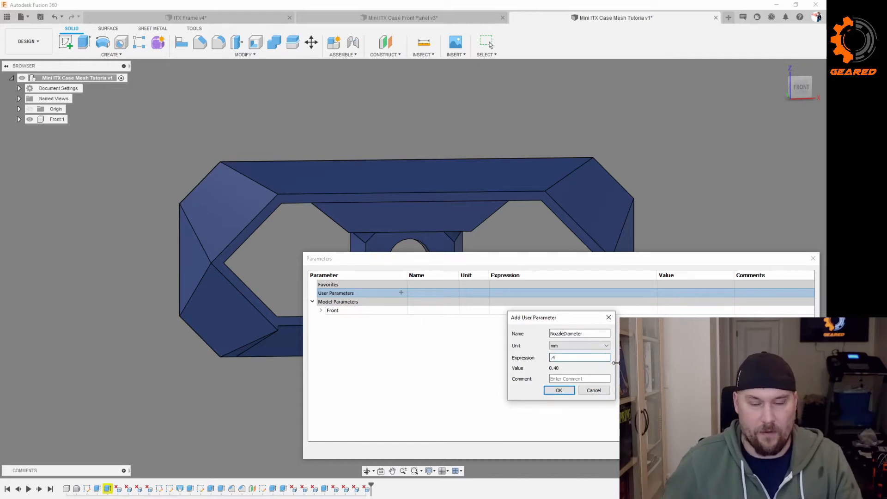
click(560, 390)
Add a user parameter named ExtrusionWidth in mm with the expression NozzleDiameter * 1.2.
click(401, 293)
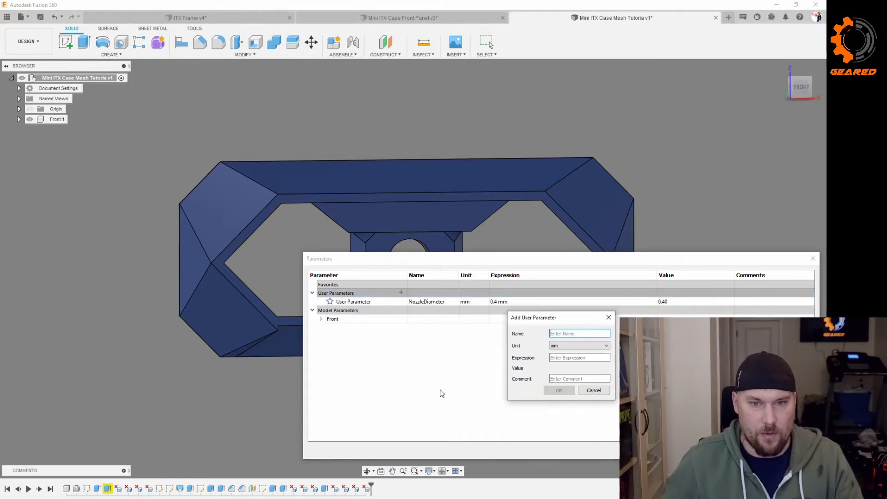
text(E)
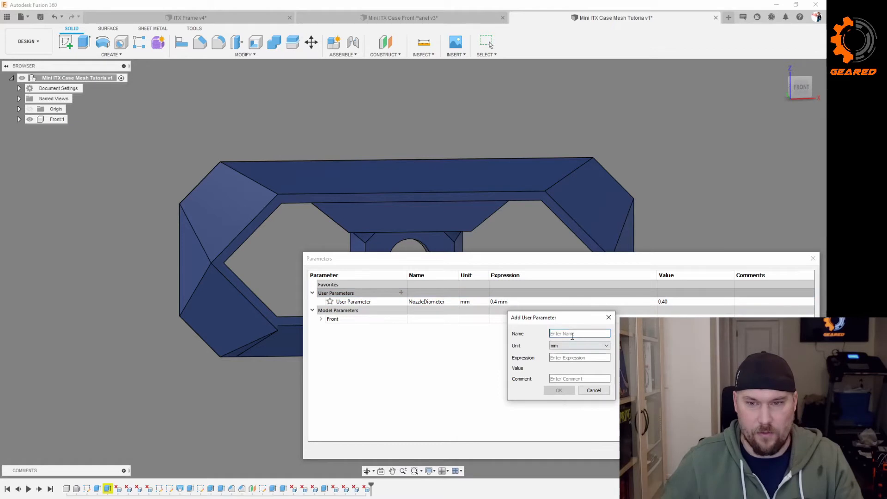
text(xtrusion)
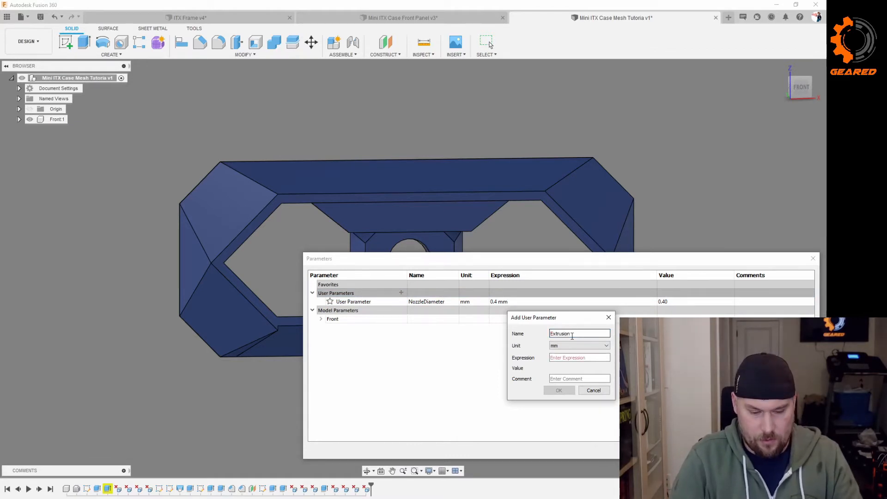
text(Width)
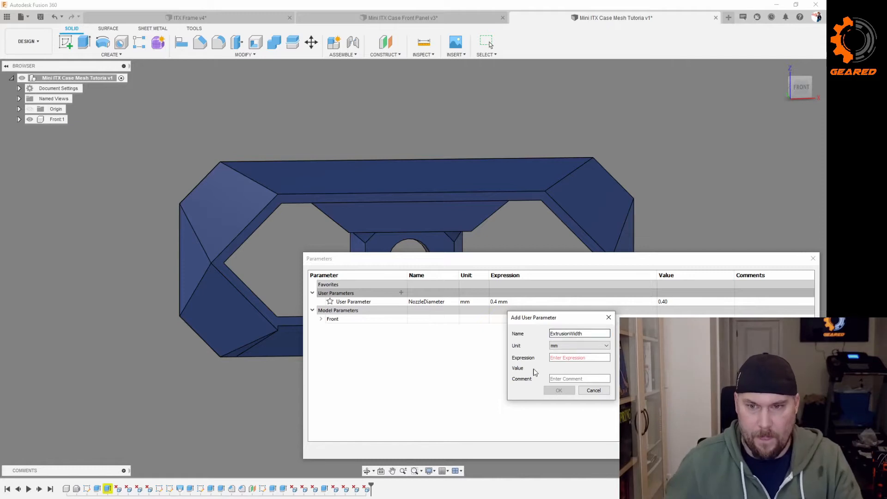
click(567, 357)
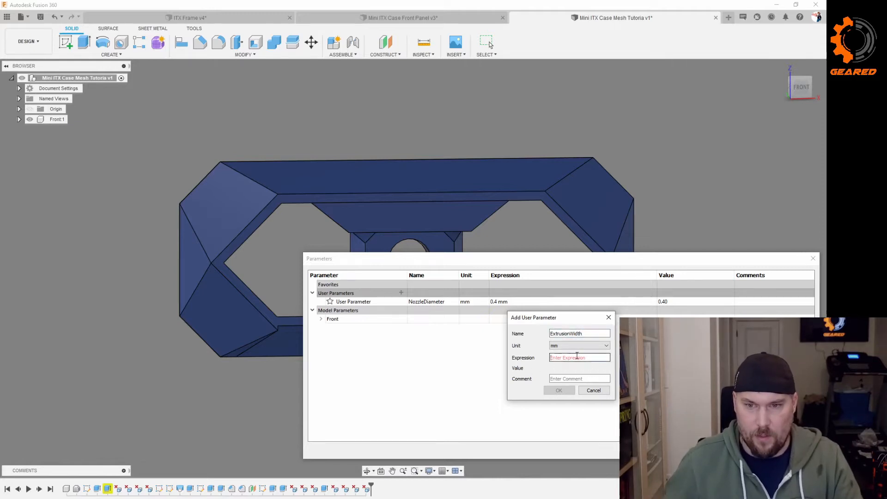
text(No)
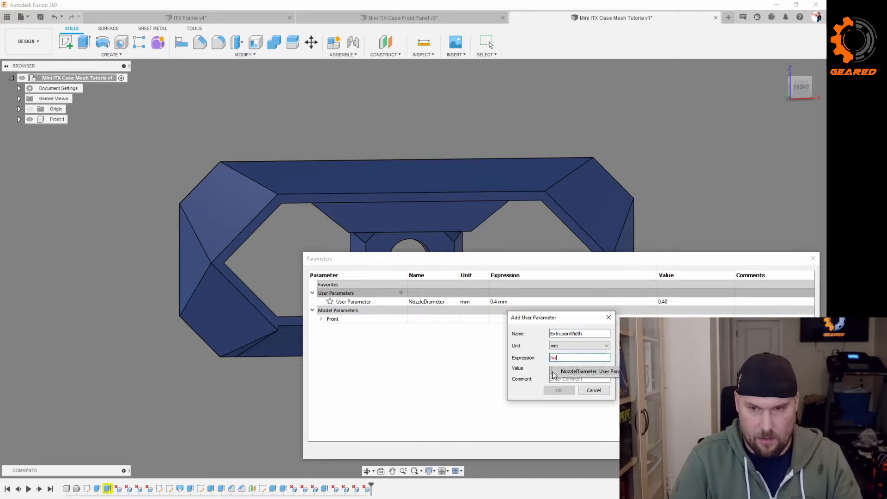
click(584, 373)
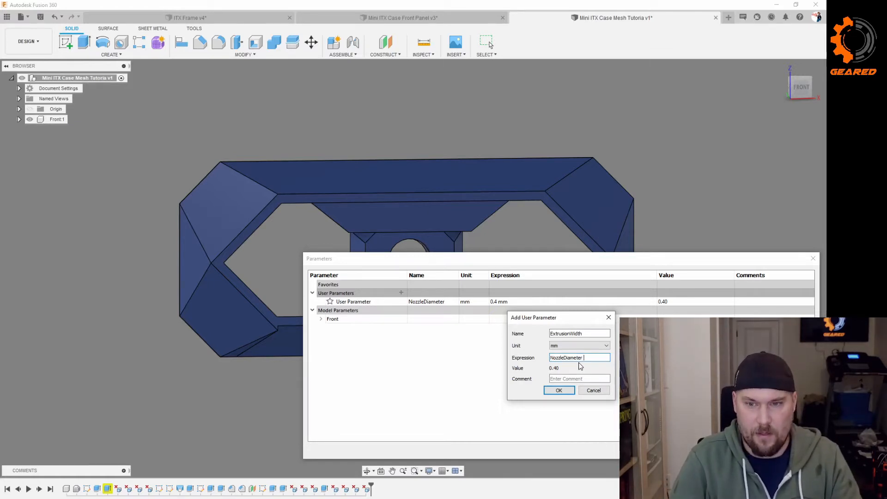
text(*)
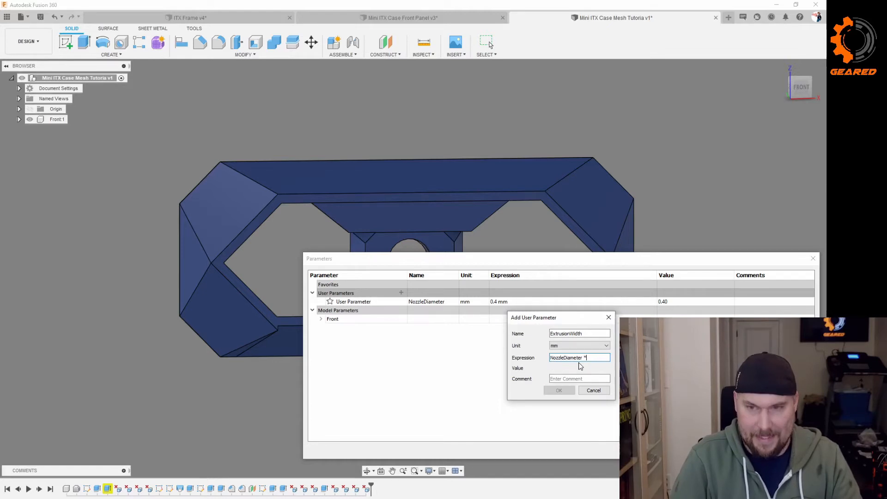
text( 1.2)
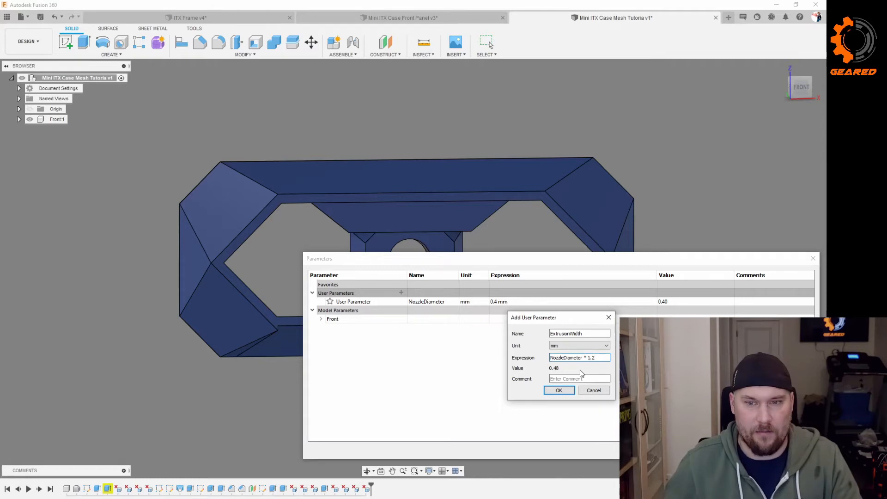
click(564, 391)
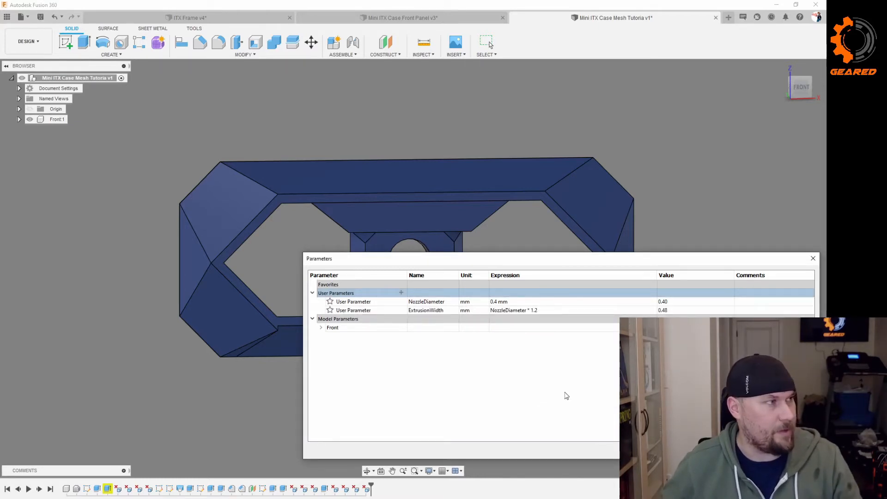
Add a user parameter named MeshWall in mm with the expression ExtrusionWidth * 3.
click(401, 293)
text(Me)
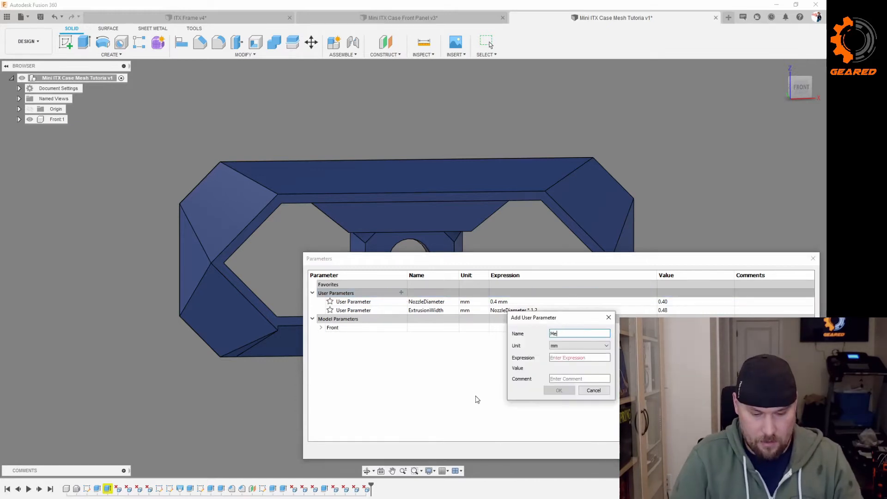
text(shWall)
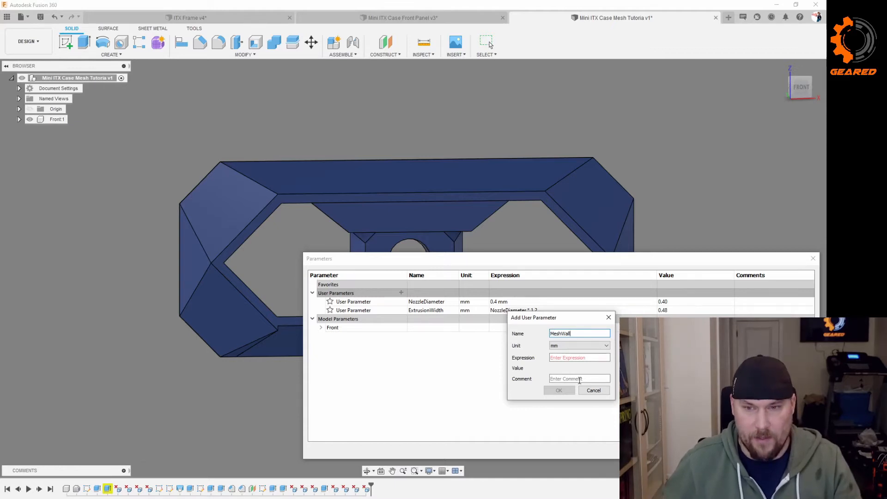
key(Tab)
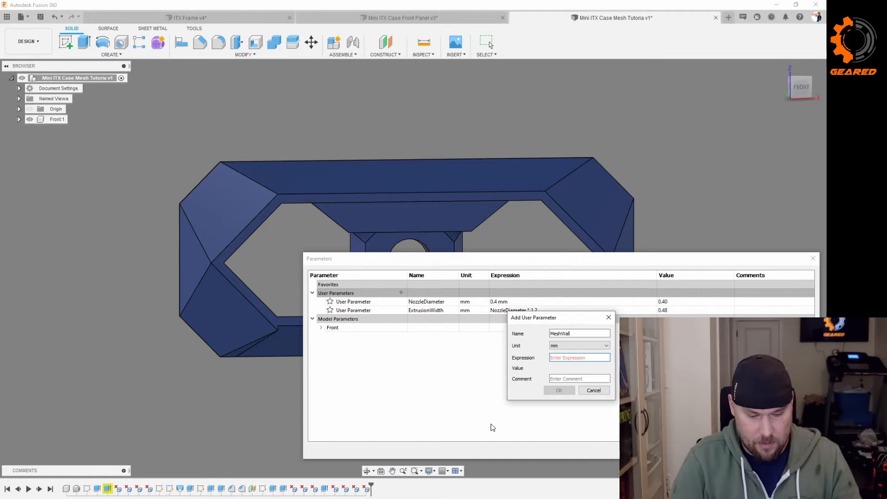
text(ecx)
key(BackSpace)
key(BackSpace)
text(xt)
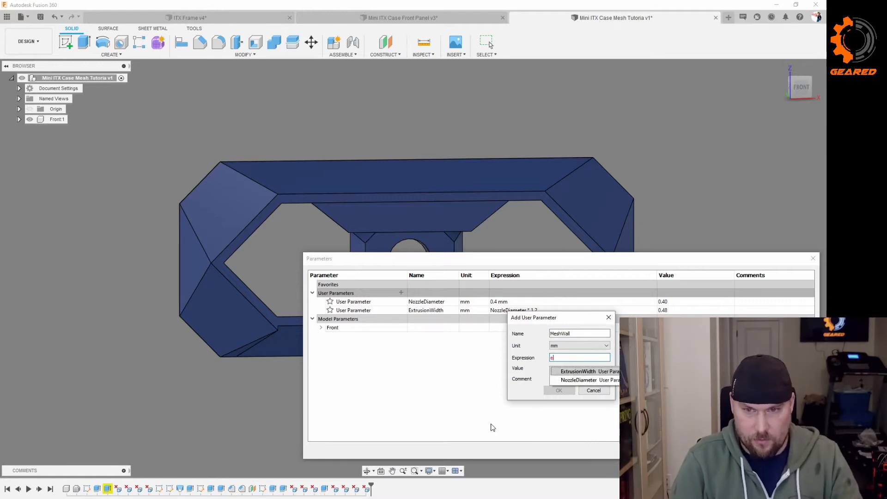
click(600, 373)
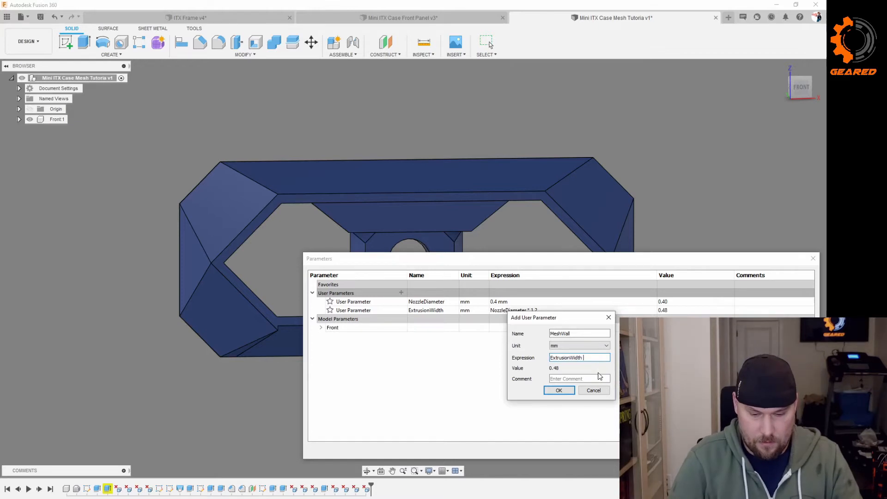
text(* 3)
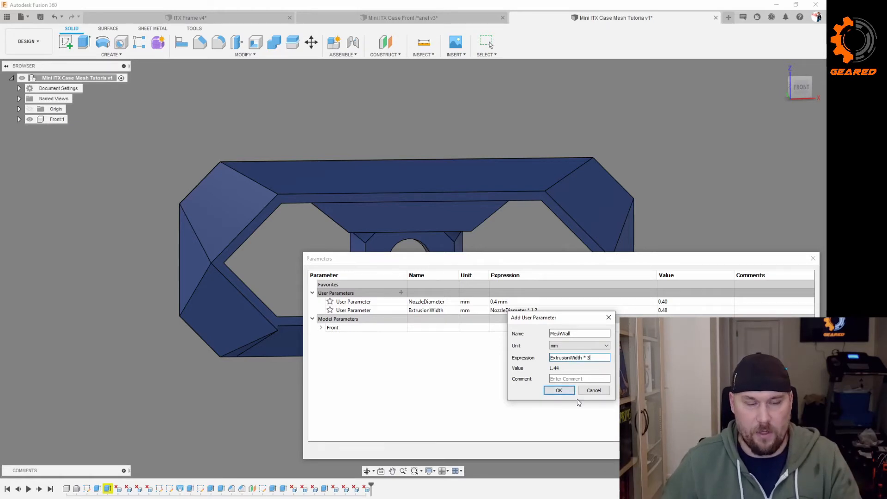
click(559, 391)
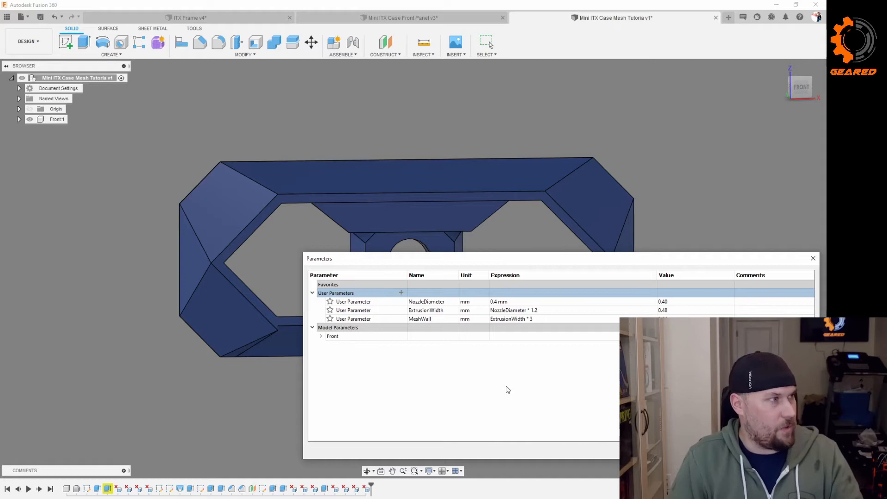
Add a user parameter named MeshHole in mm with the expression 6.
click(400, 292)
text(Mes)
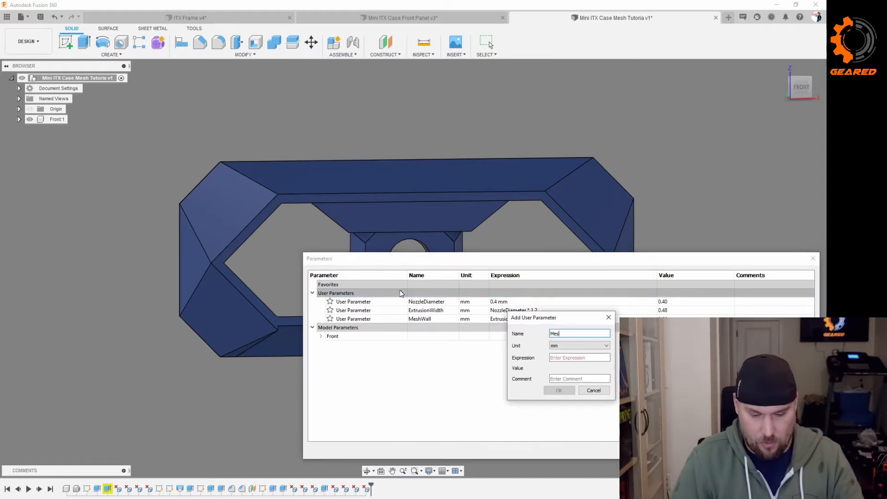
text(hHole)
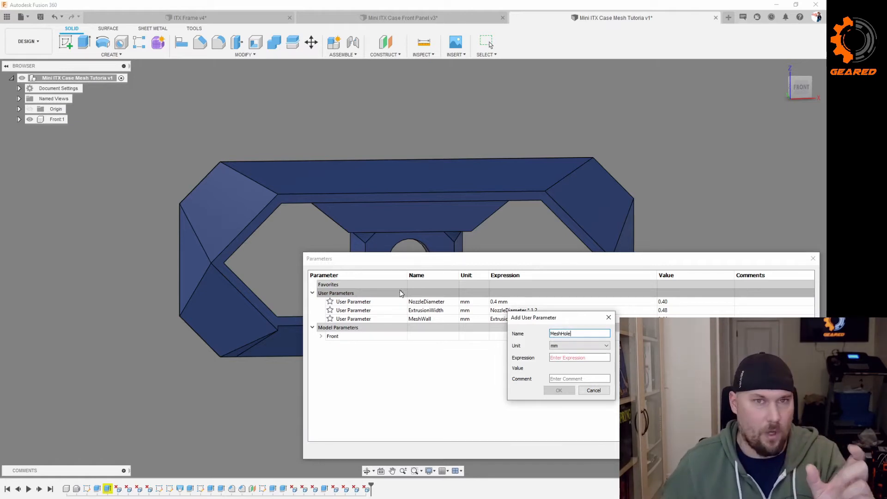
click(586, 358)
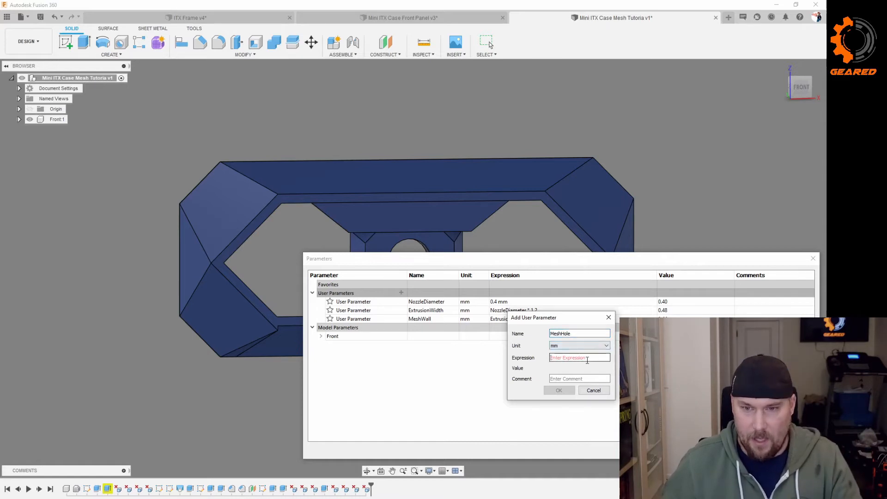
text(6)
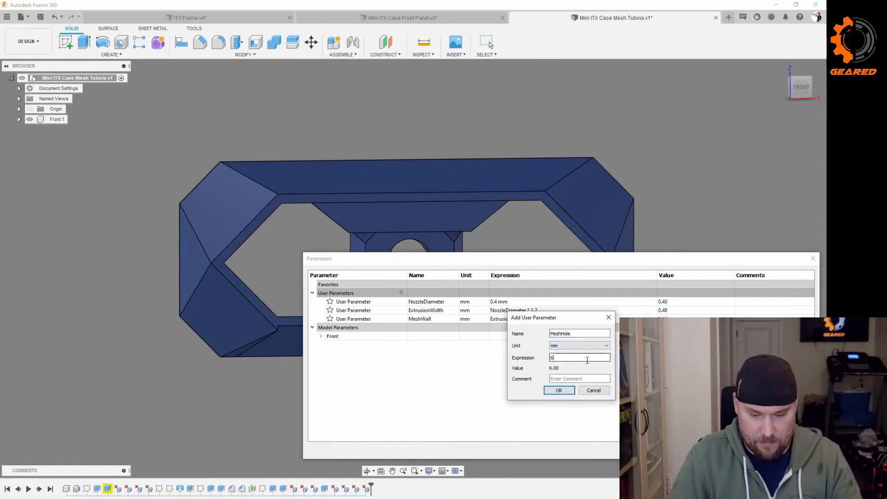
click(569, 392)
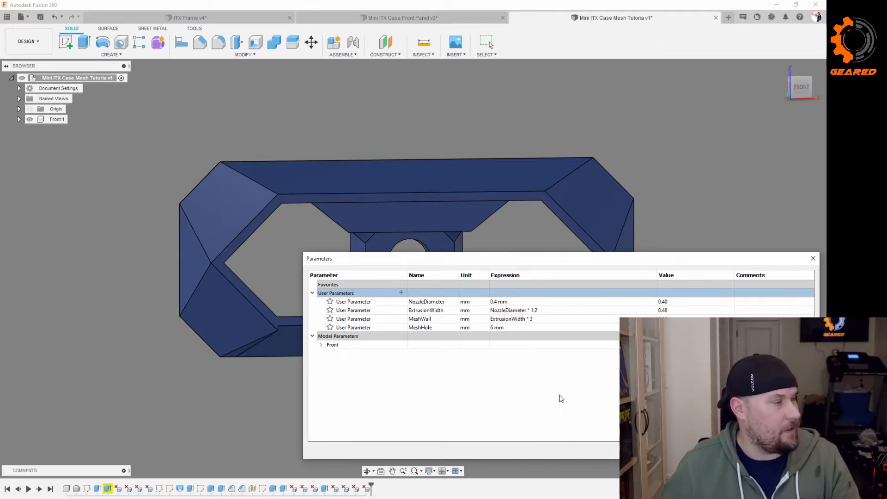
Add a user parameter named Spacing in mm with the expression MeshHole + MeshWall and finish editing the parameters.
click(401, 293)
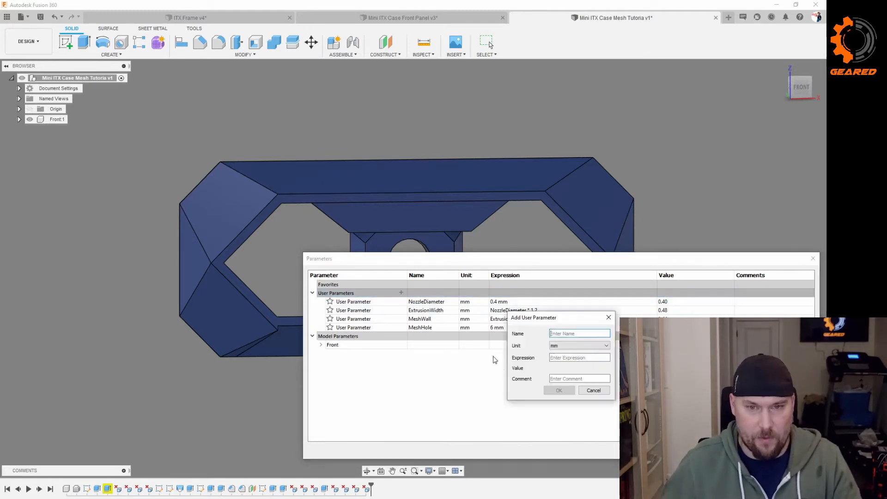
text(Spacing)
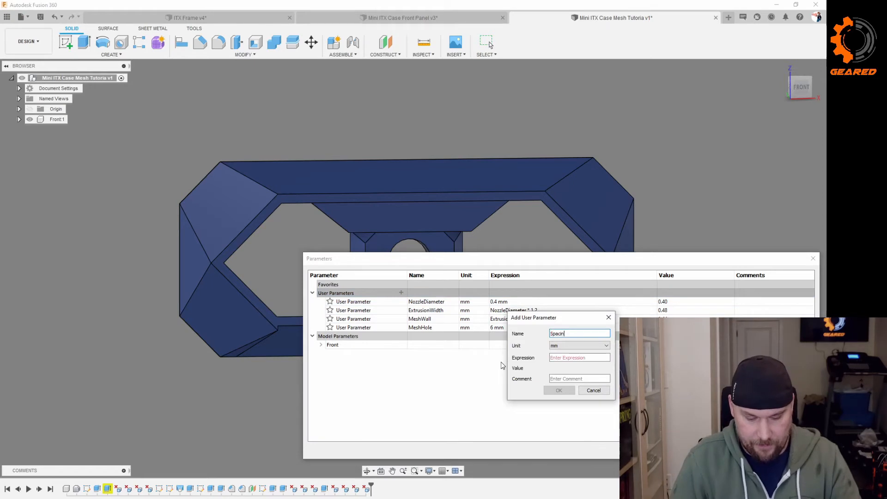
click(572, 358)
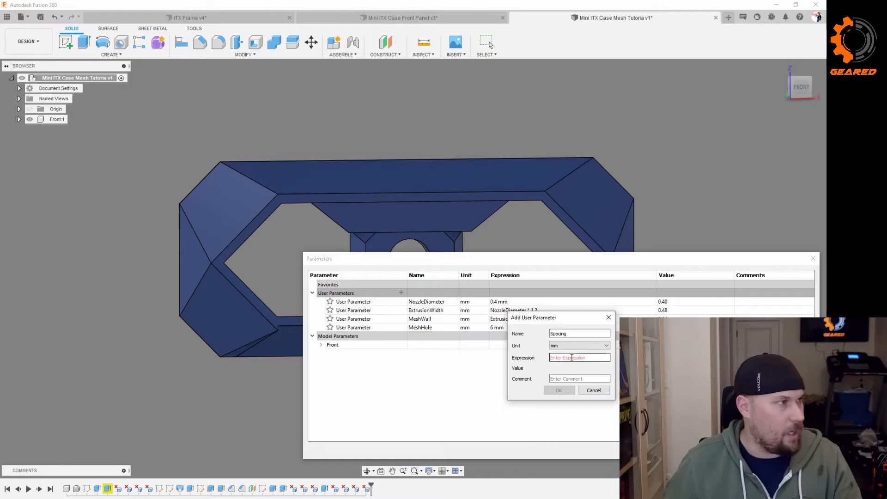
text(me)
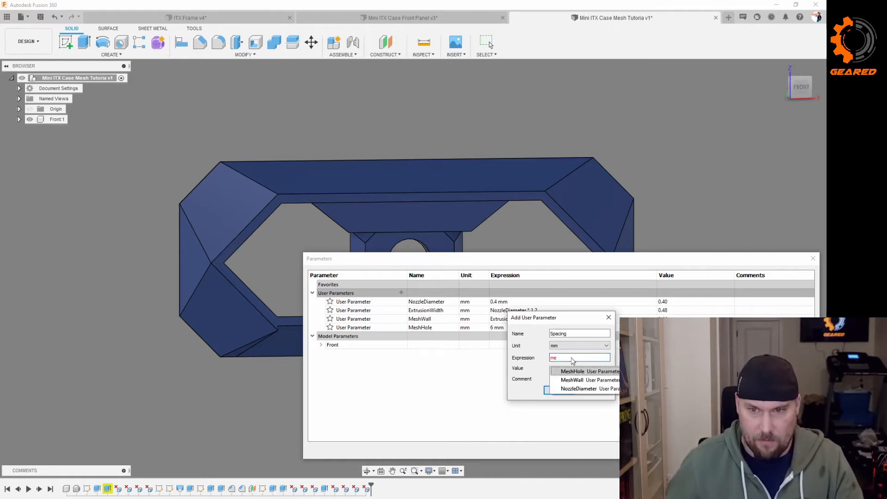
click(573, 372)
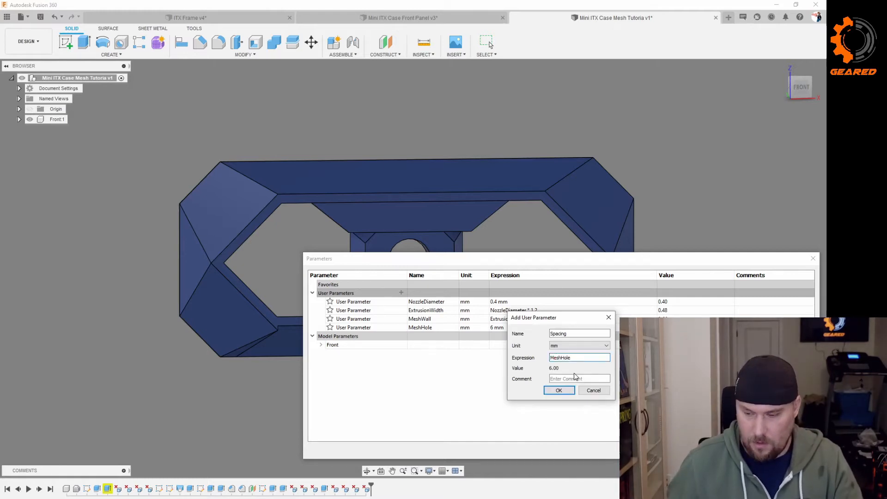
text(+me)
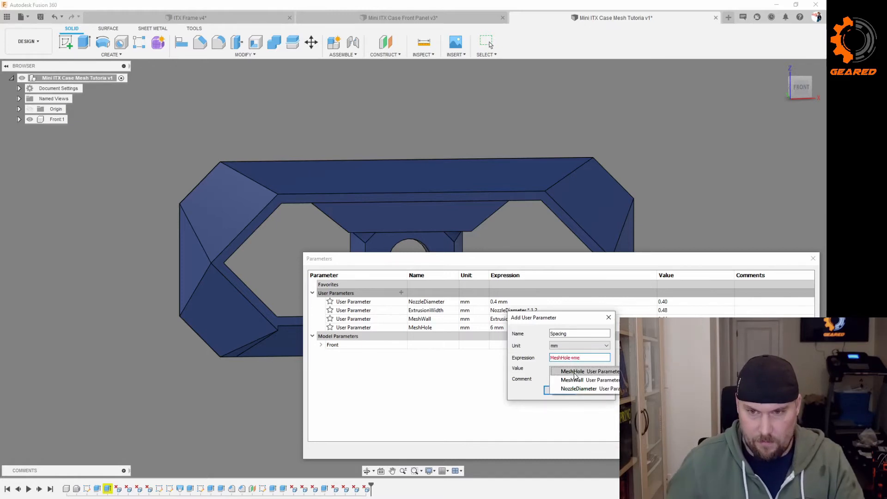
click(573, 380)
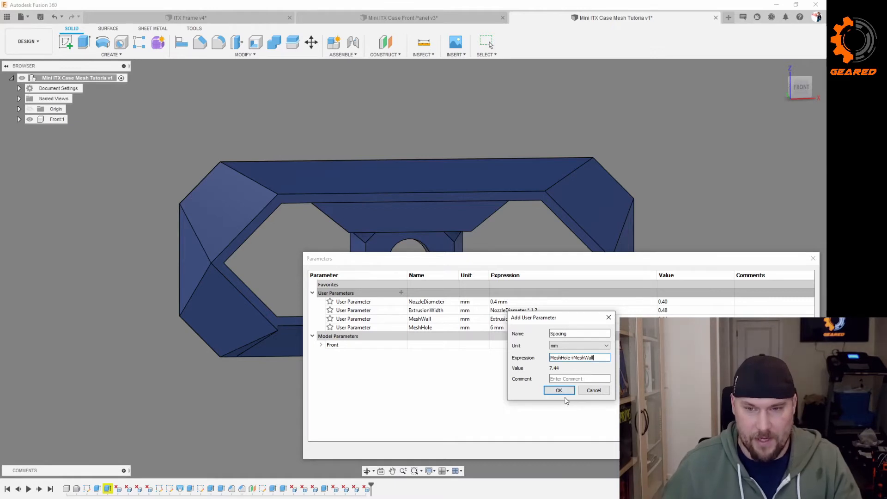
click(560, 391)
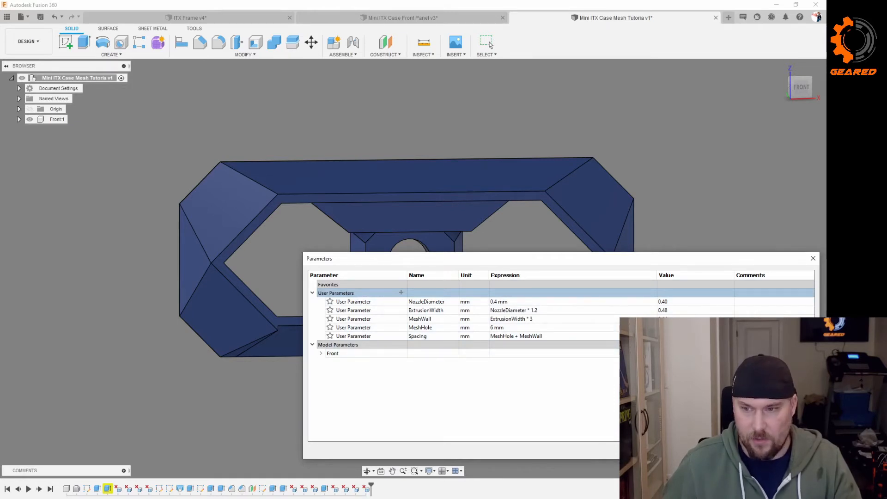
click(490, 44)
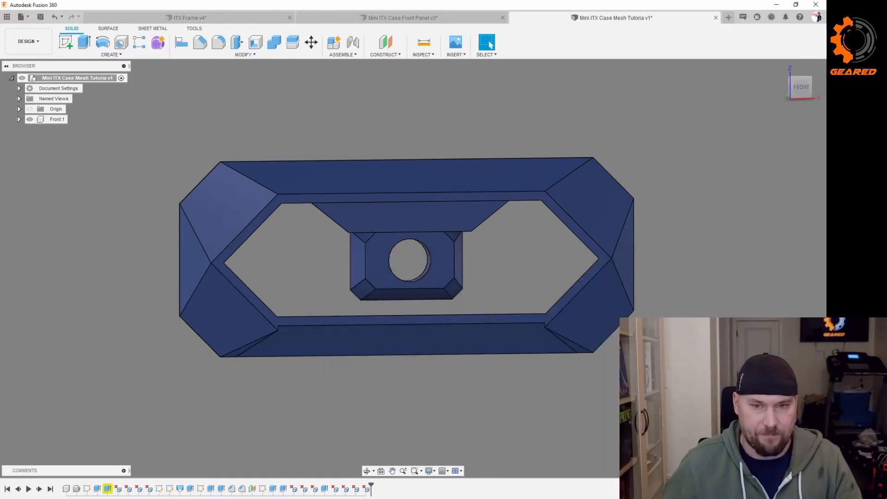
Activate the Front component for editing and clear the selection.
click(56, 119)
click(75, 120)
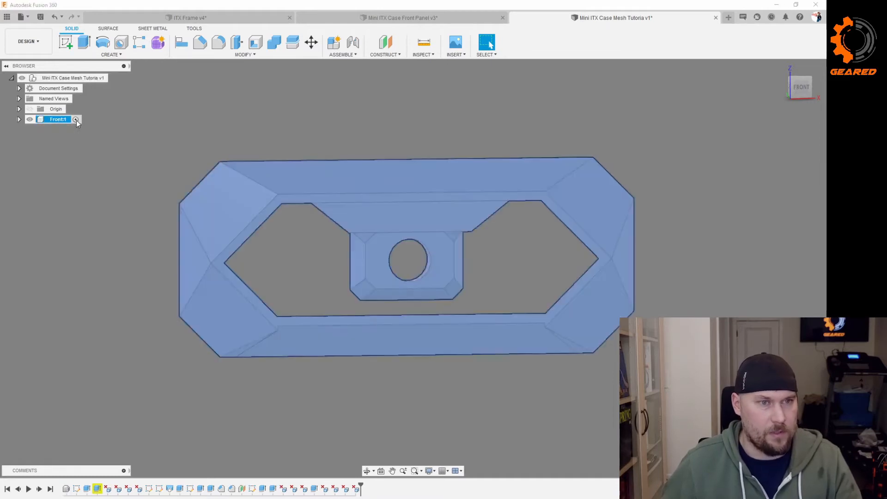
click(490, 239)
Start a new sketch on the flat back face of the Front component.
shift+middle_drag(555, 244, 459, 248)
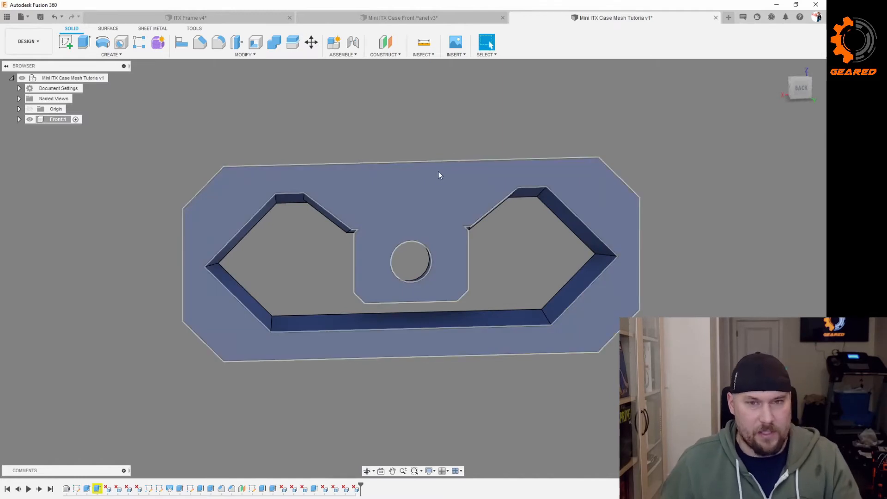
shift+middle_drag(453, 140, 456, 136)
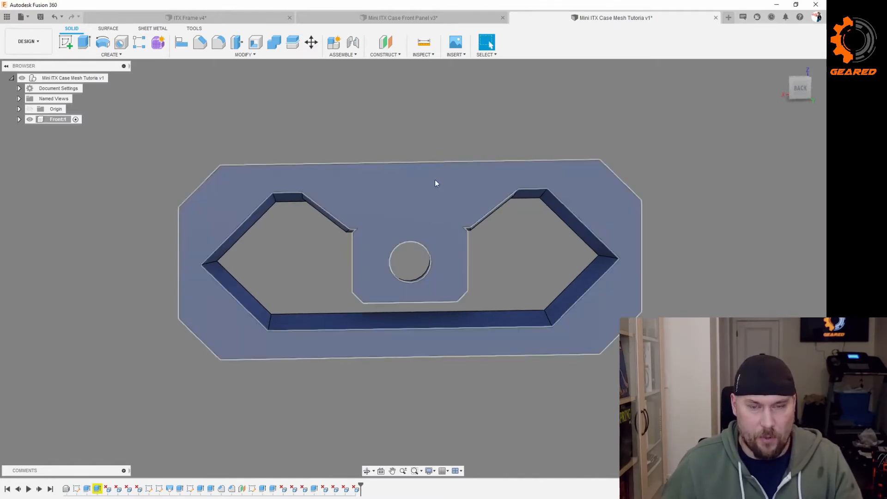
right_click(389, 190)
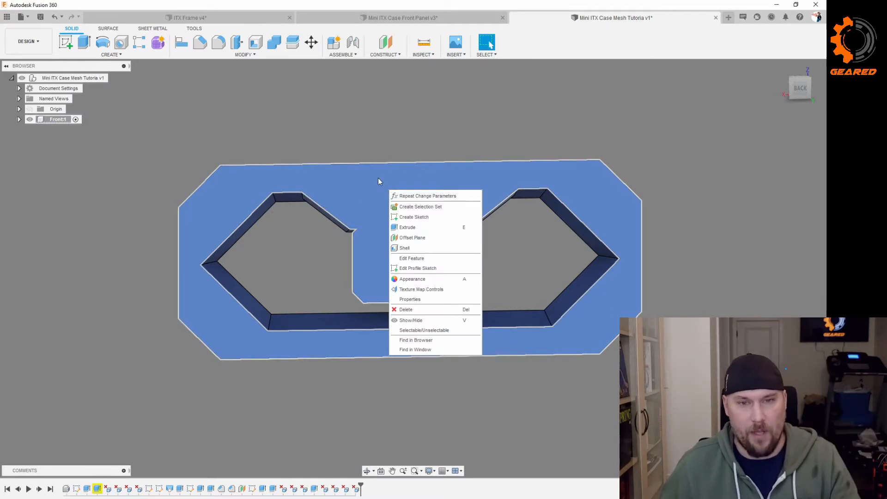
click(429, 217)
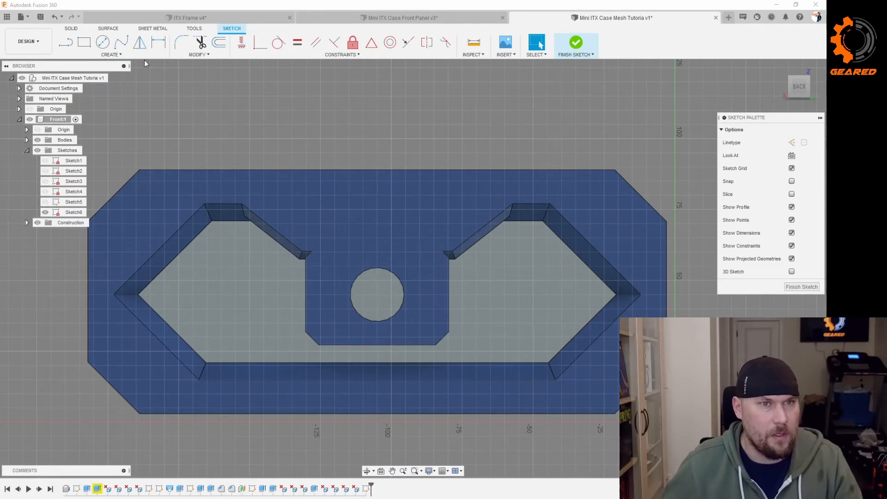
Draw a six-sided polygon about 7.8 mm across the flats, centred on the round hole.
click(120, 58)
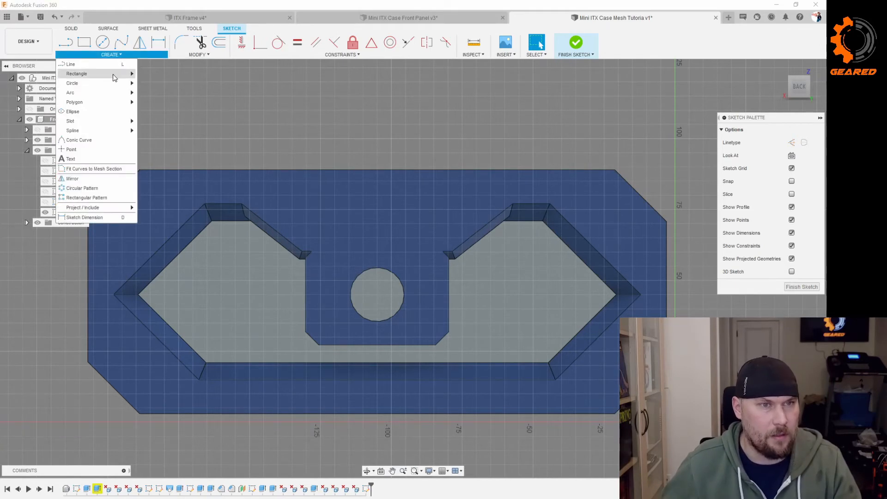
mouse_move(118, 101)
click(152, 99)
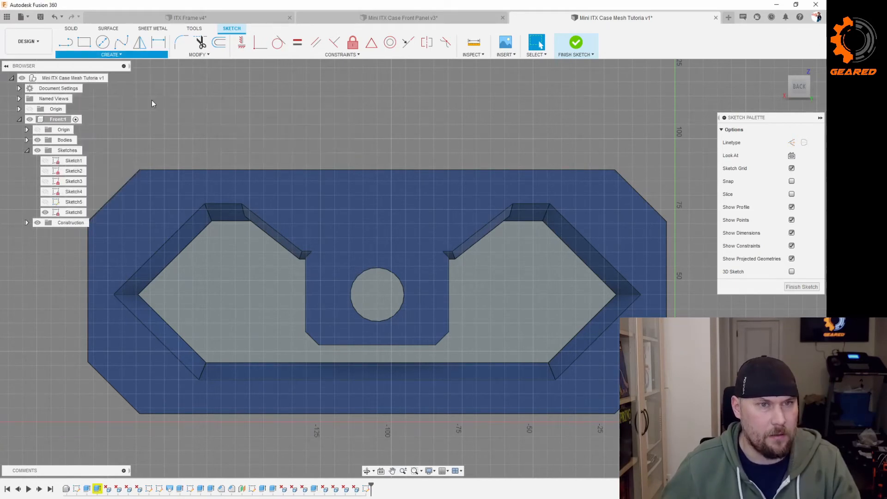
click(377, 295)
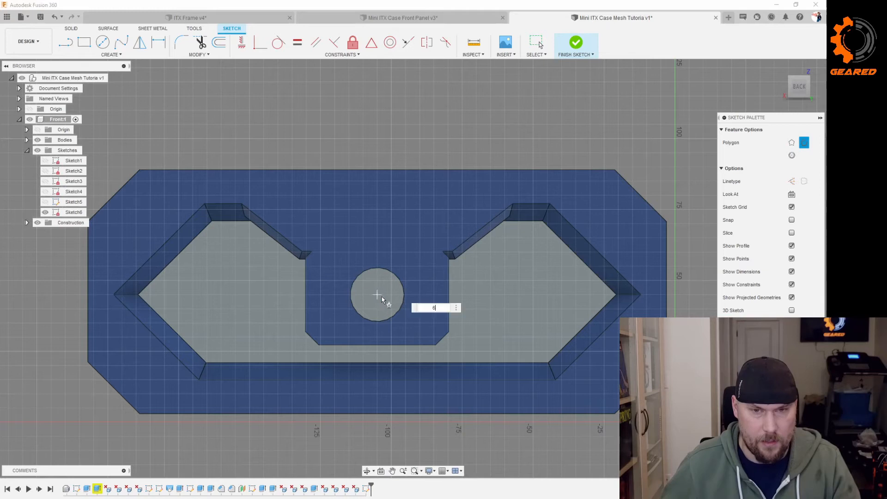
click(388, 300)
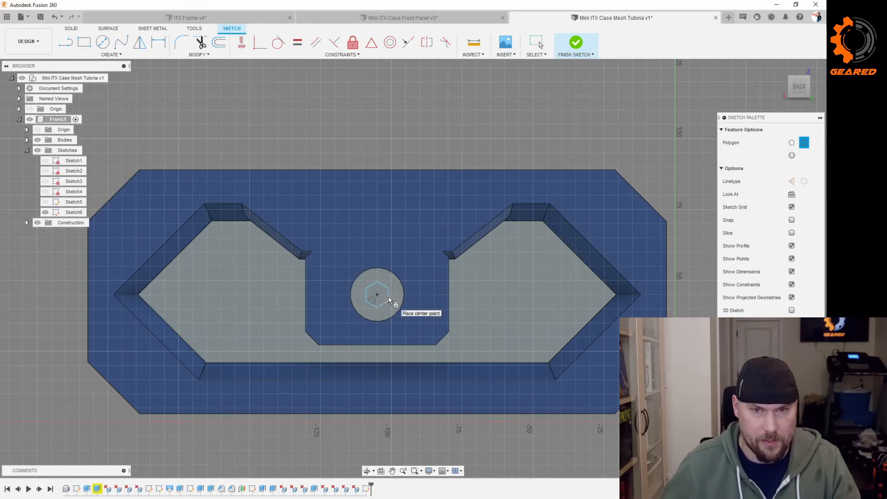
Constrain one side of the hexagon parallel to the vertical outer edge of the front panel.
click(316, 42)
click(388, 295)
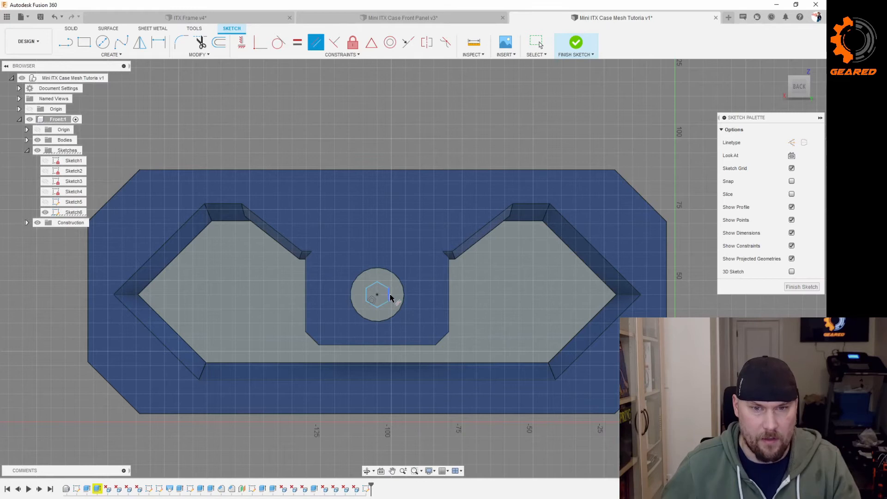
click(669, 305)
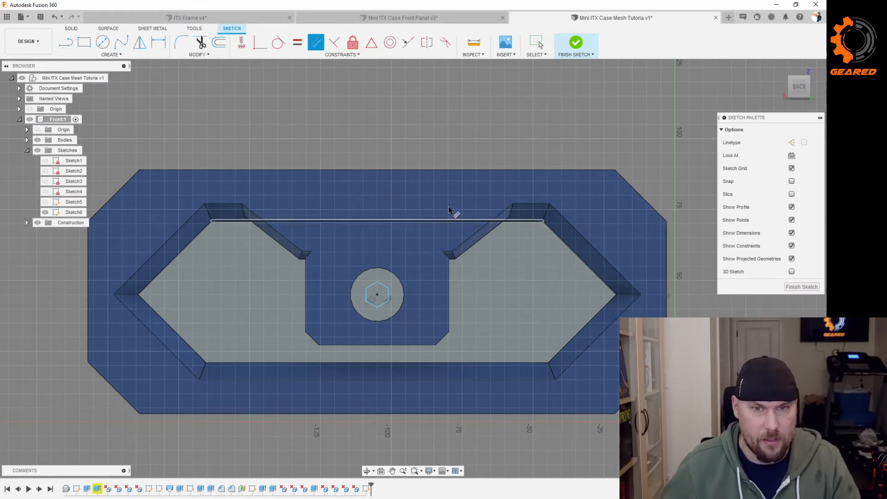
Dimension the distance between the hexagon's two vertical sides with the MeshHole parameter.
key(d)
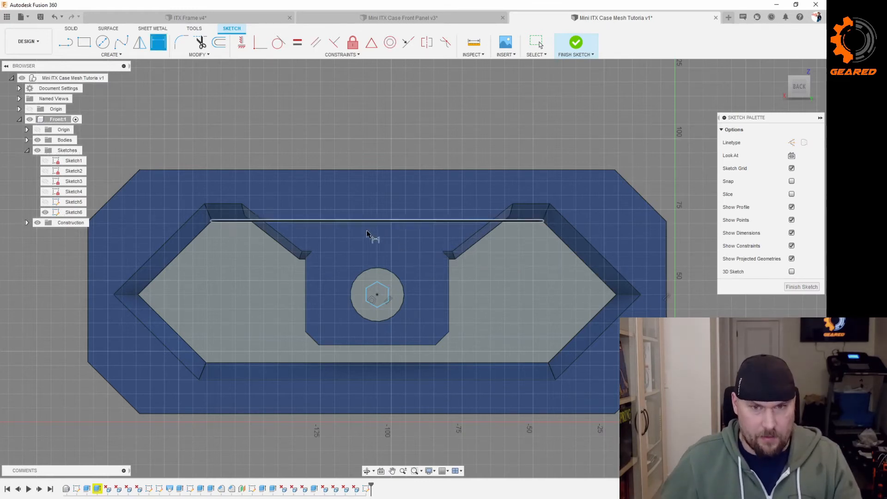
click(367, 295)
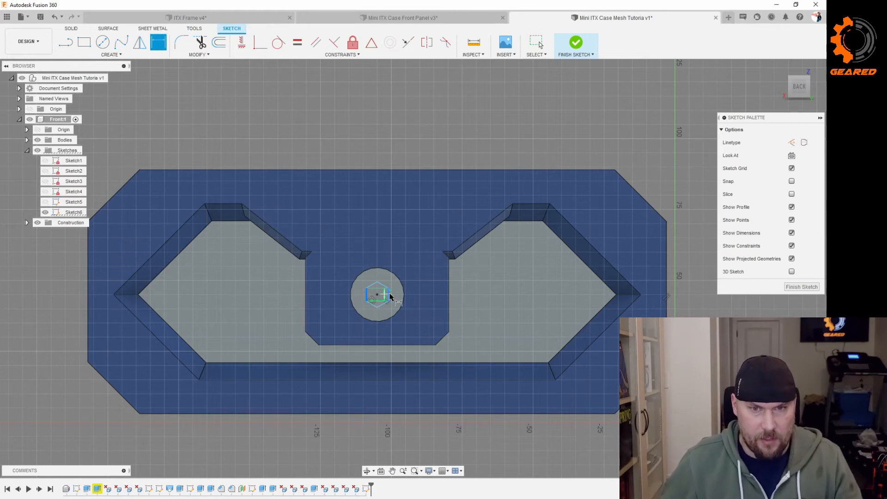
click(389, 296)
click(388, 225)
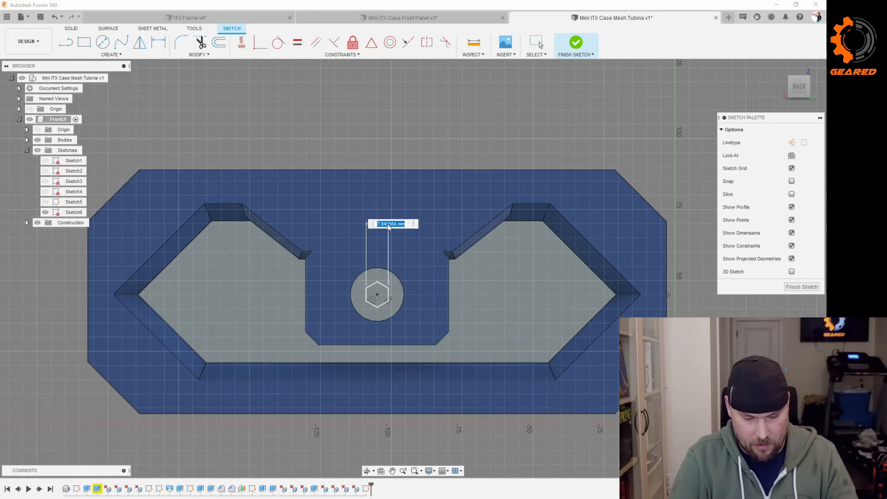
text(mes)
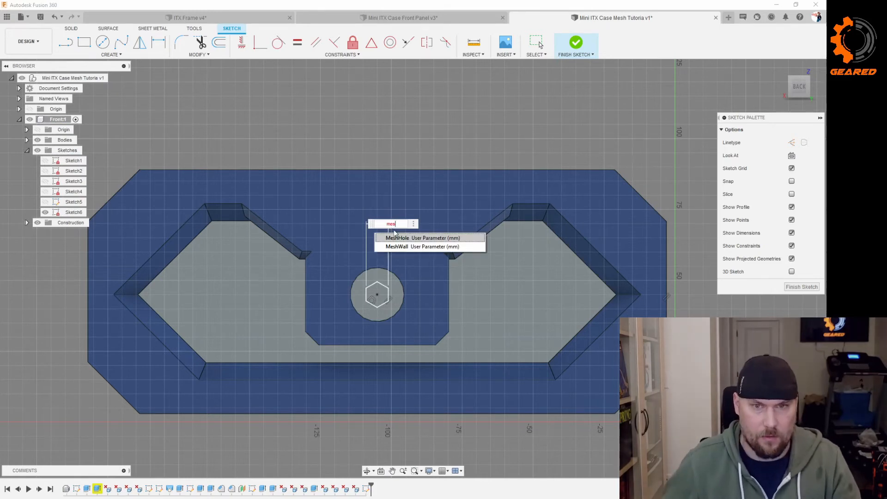
click(403, 238)
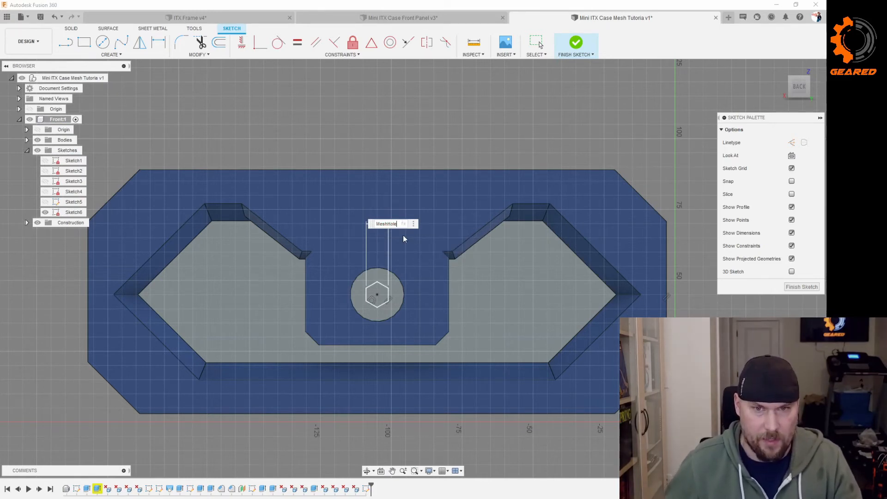
key(Return)
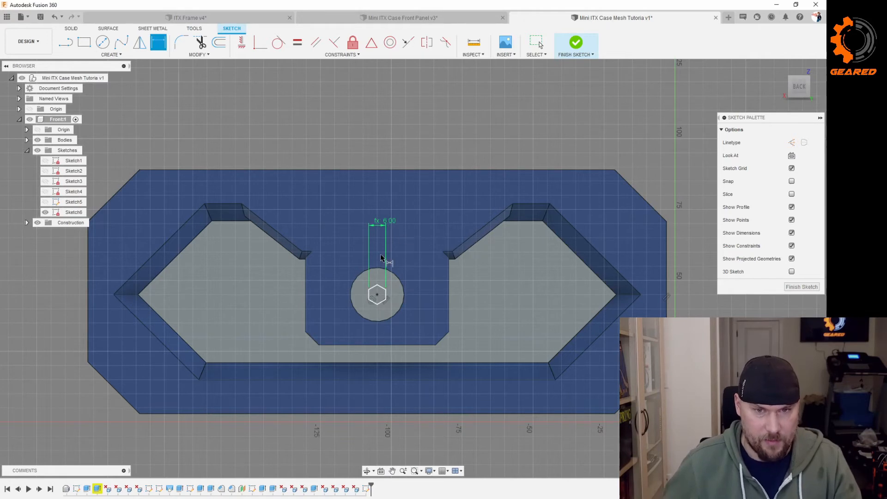
scroll(381, 280, up, 4)
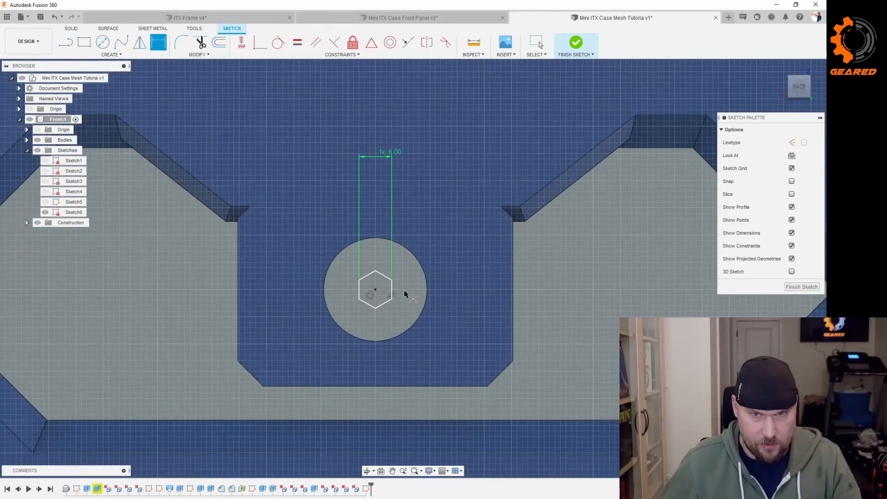
key(Escape)
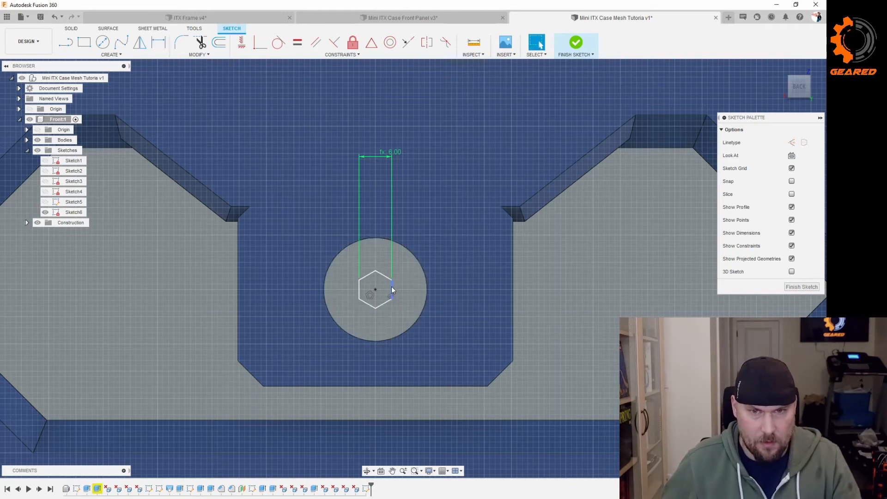
Offset the whole hexagon outward by the MeshWall parameter.
double_click(392, 287)
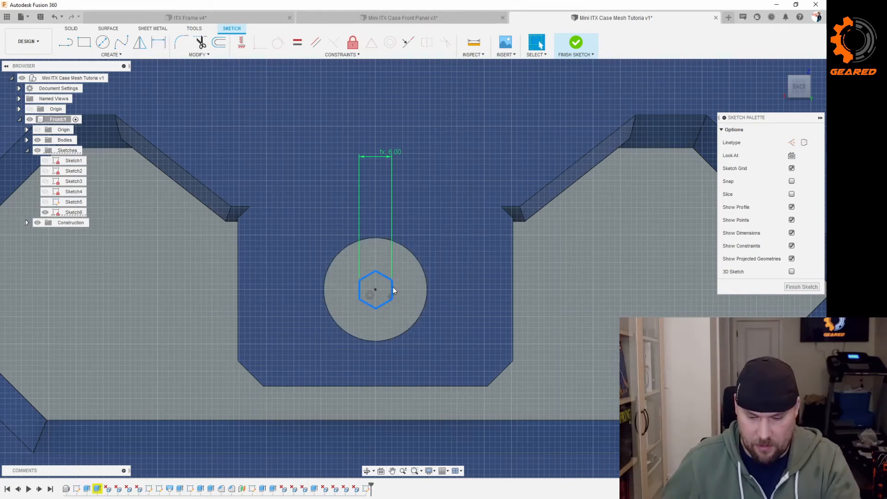
key(o)
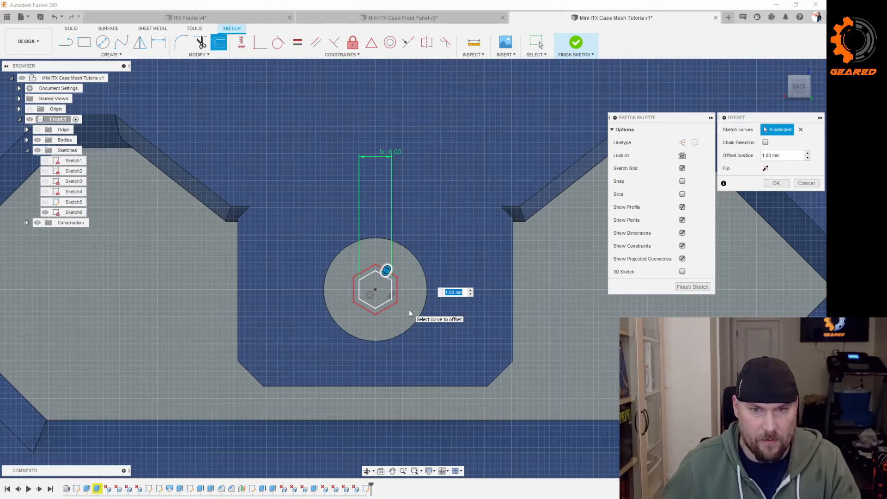
text(mesh)
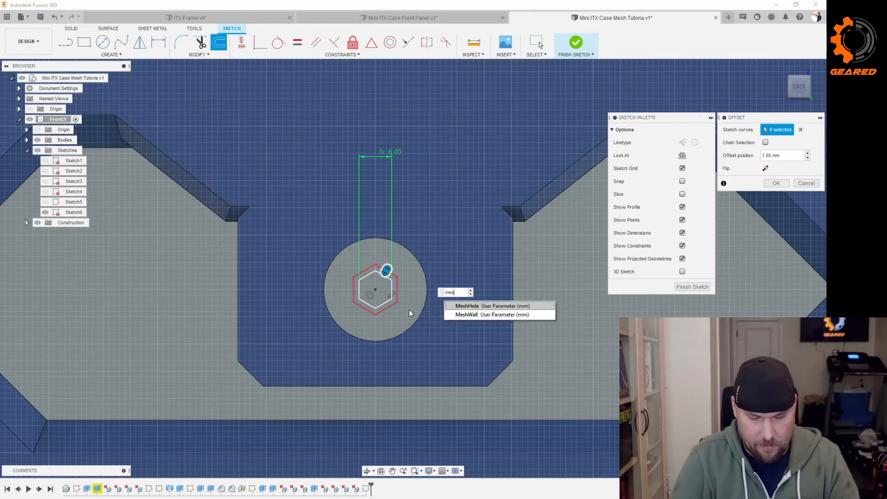
click(475, 314)
key(Return)
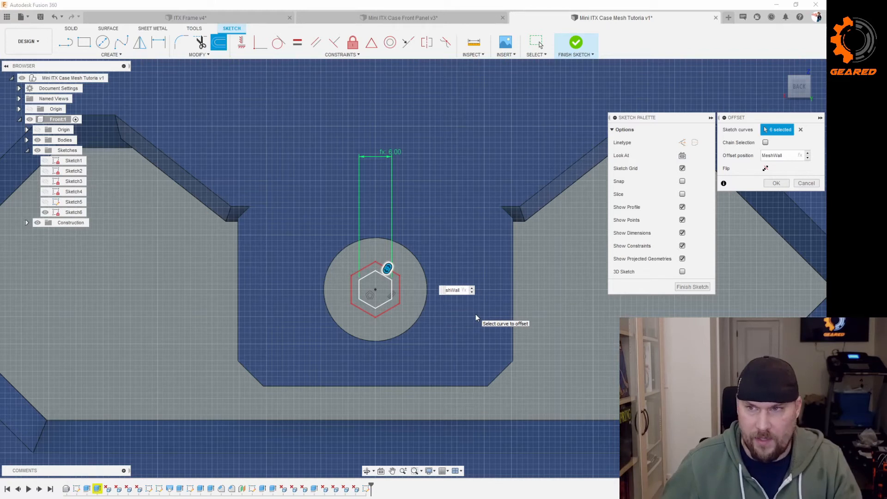
click(776, 183)
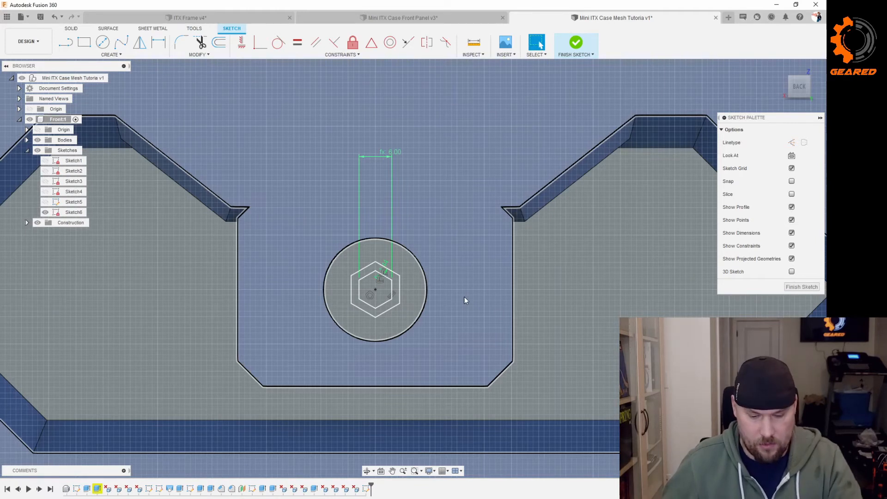
Draw a horizontal line about 8 mm long from the hexagon's centre past its vertical side.
key(l)
click(376, 290)
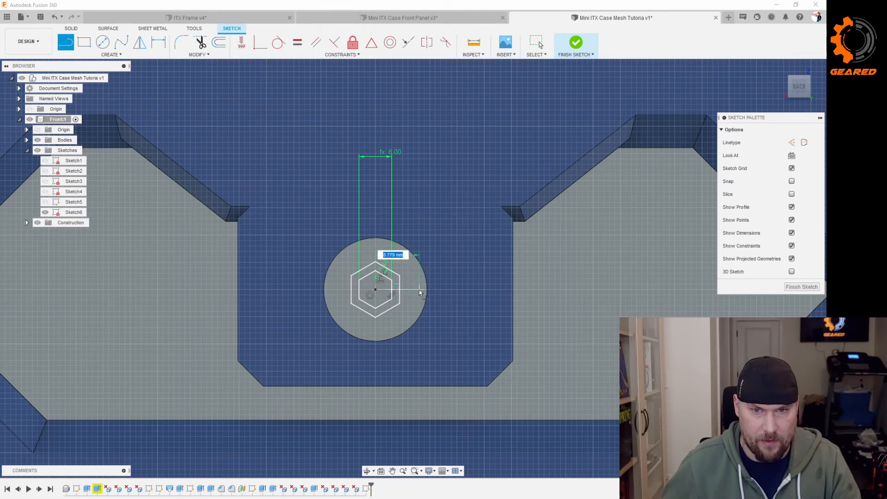
click(418, 290)
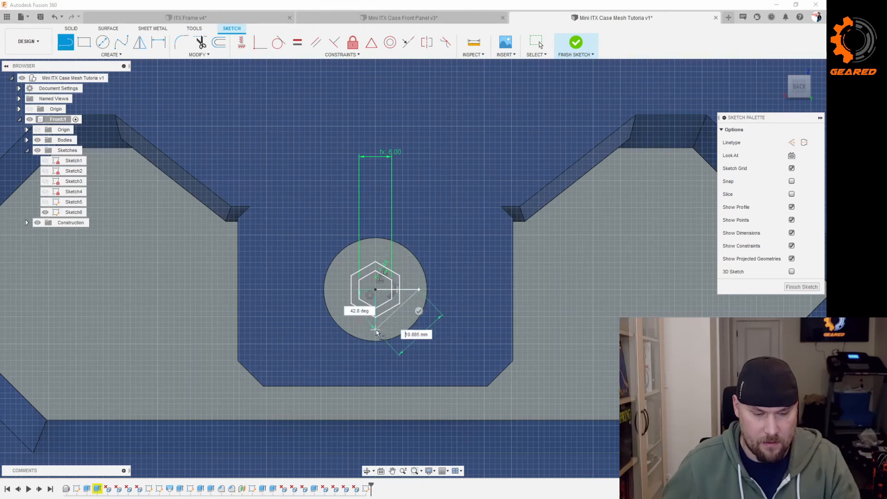
key(Escape)
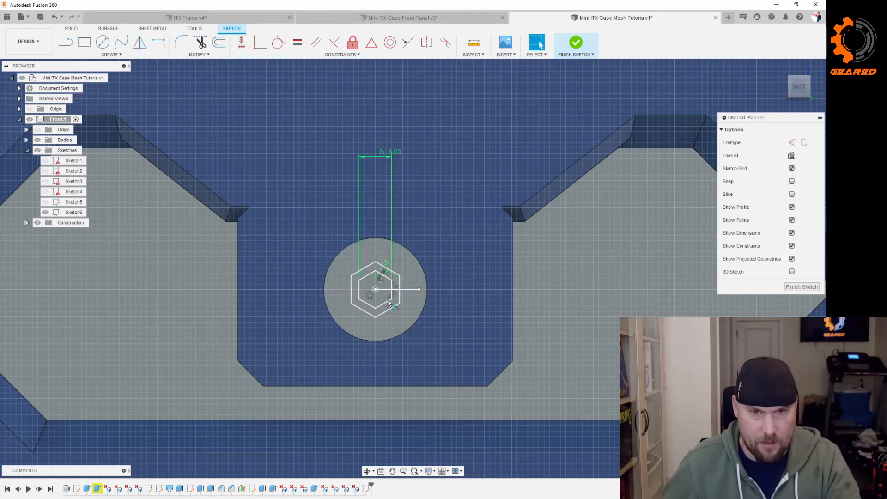
Draw a second line about 10.6 mm long from the hexagon's centre, angled 60 degrees to the horizontal line.
key(l)
click(376, 290)
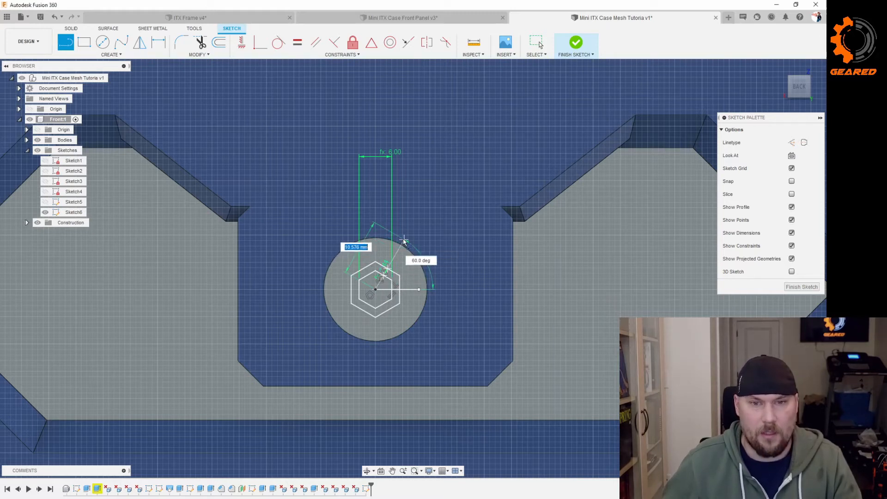
click(403, 240)
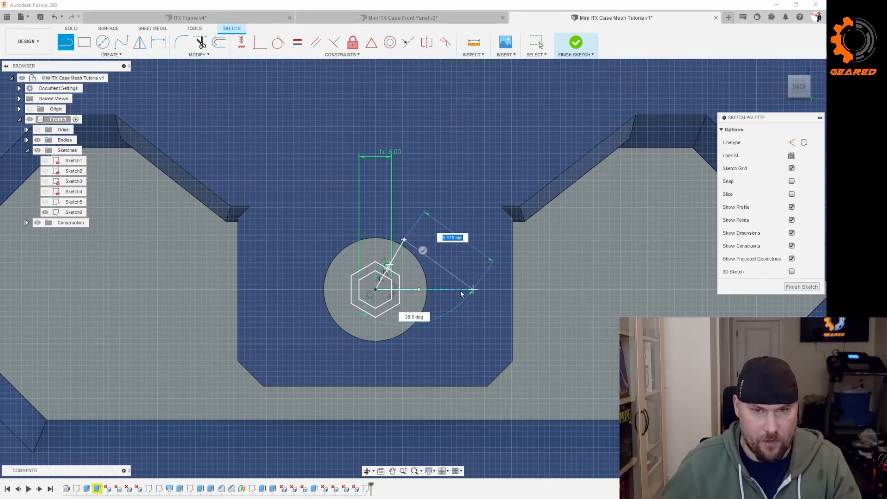
key(Escape)
Convert the angled line and the horizontal line into construction lines.
click(396, 259)
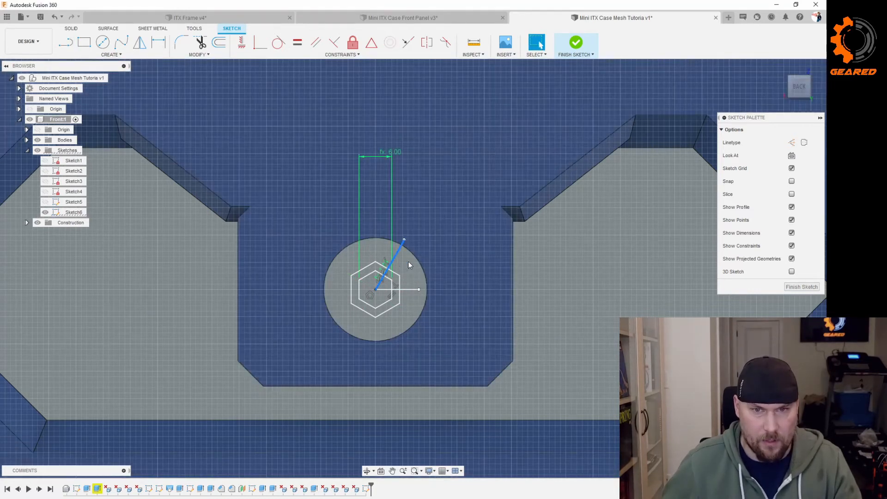
key(x)
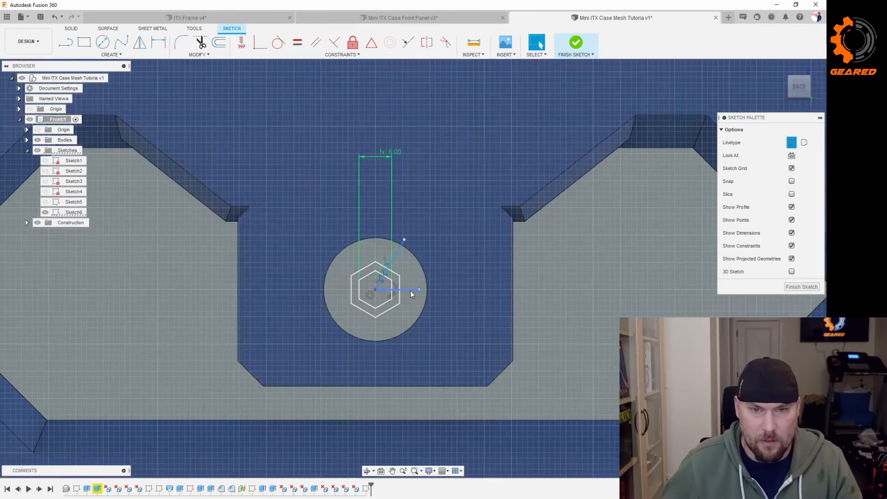
click(411, 290)
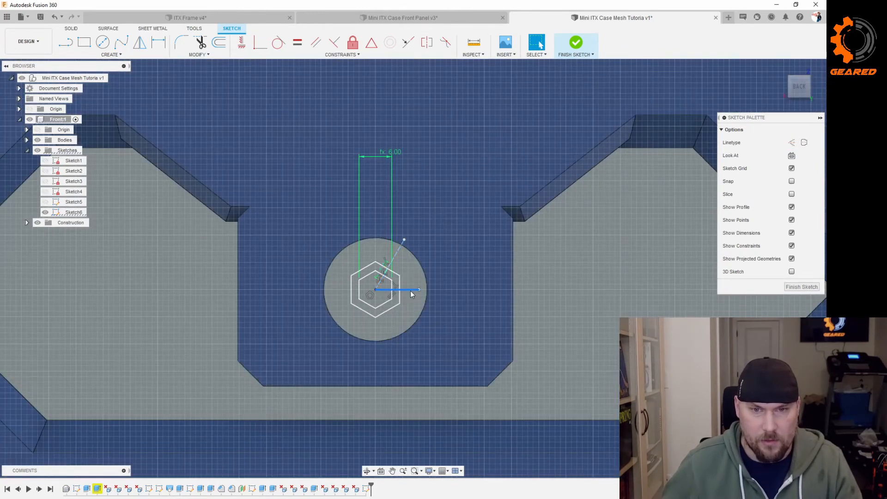
key(x)
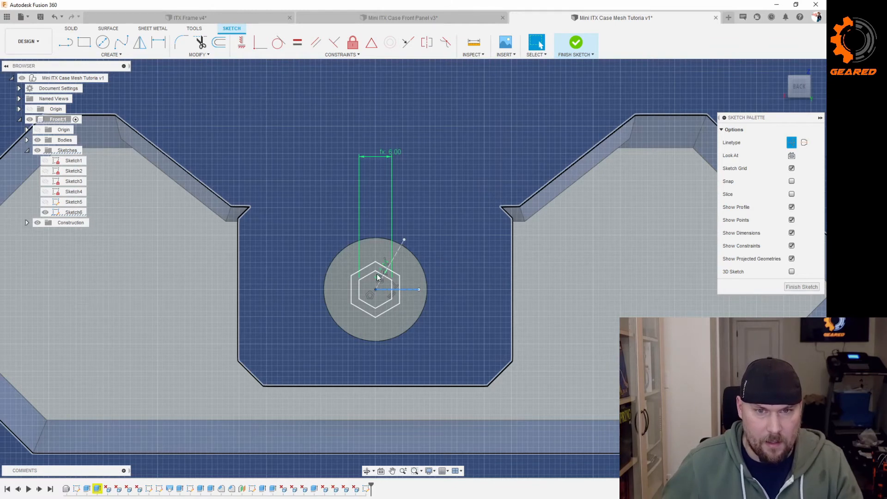
Constrain the angled construction line perpendicular to the inner hexagon's slanted side that it crosses.
scroll(377, 276, up, 5)
scroll(382, 300, down, 6)
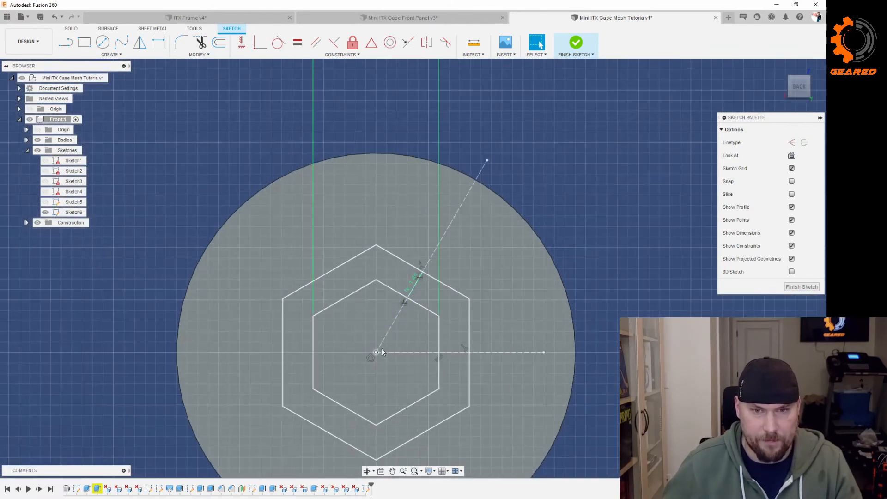
scroll(402, 315, up, 2)
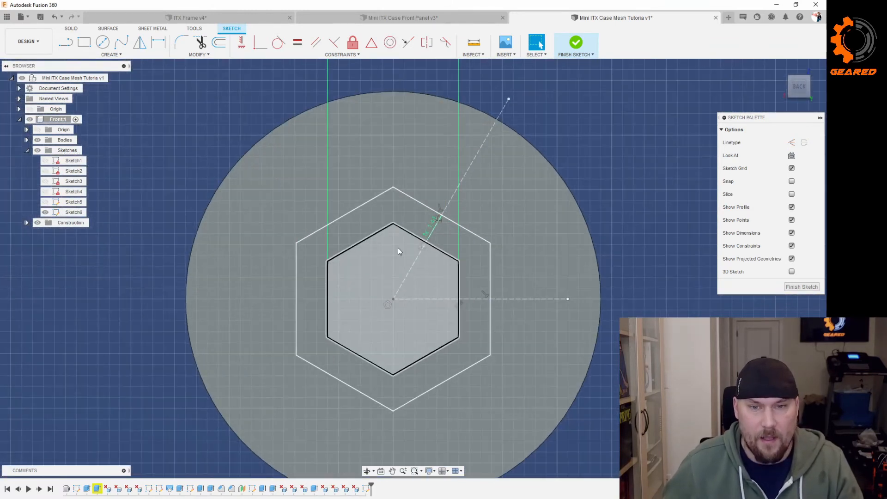
click(334, 42)
click(433, 227)
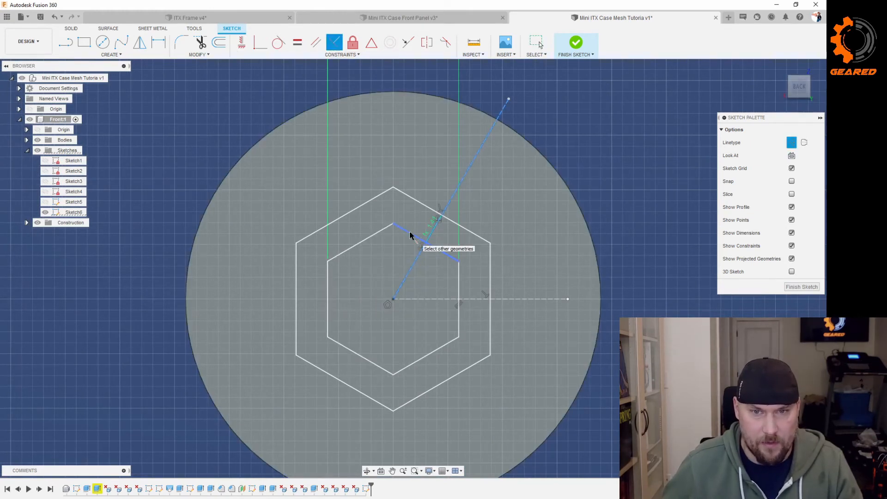
click(410, 233)
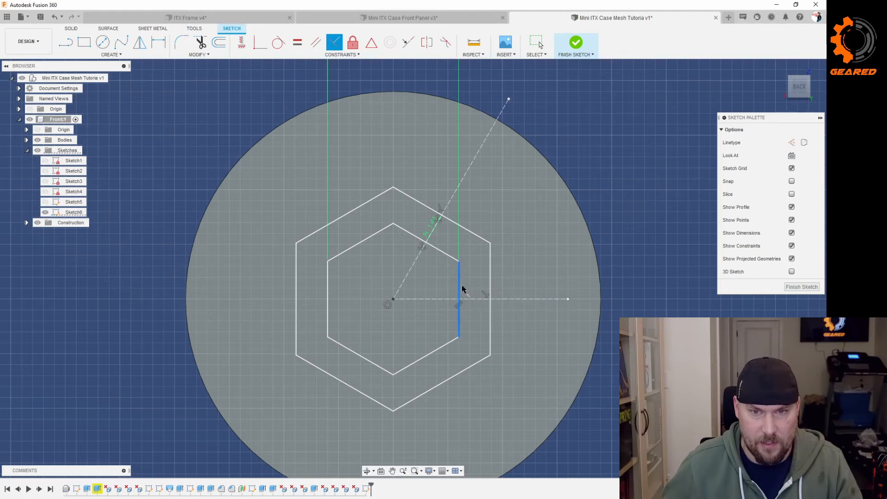
Extrude the ring between the two hexagons by -2 mm as a new body.
scroll(442, 293, down, 3)
scroll(443, 293, down, 5)
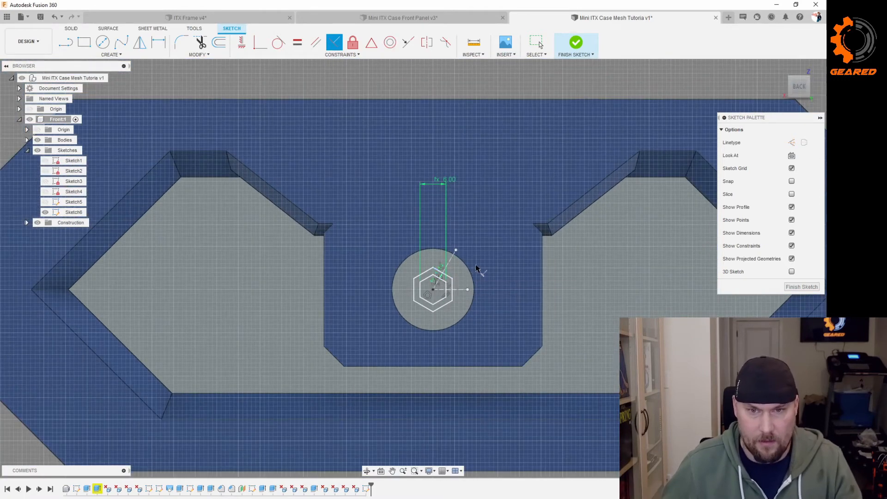
scroll(524, 308, up, 1)
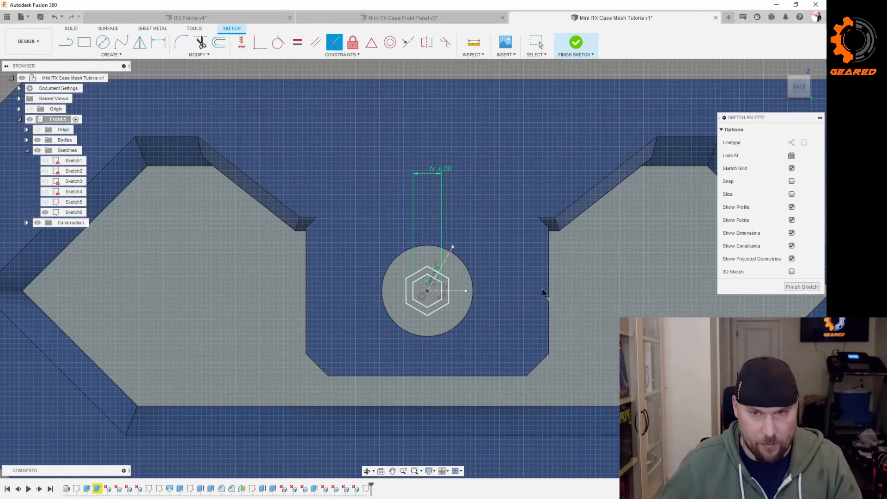
key(e)
click(408, 296)
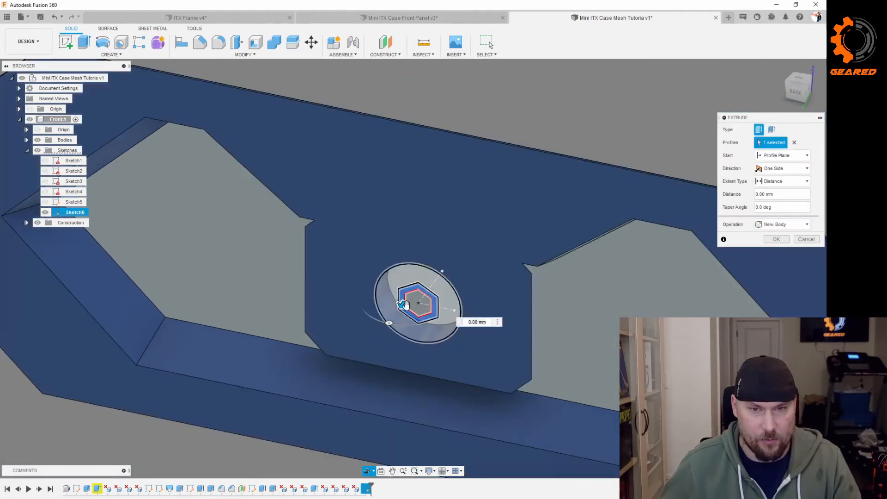
drag(403, 303, 415, 297)
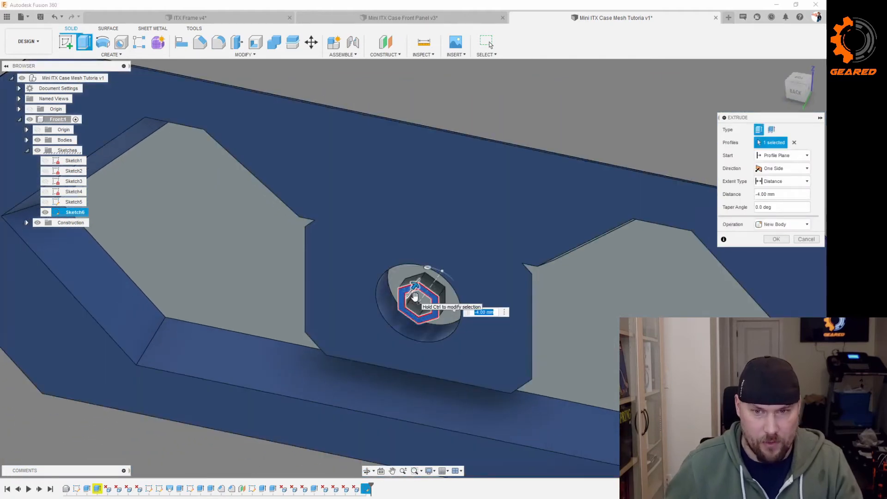
key(BackSpace)
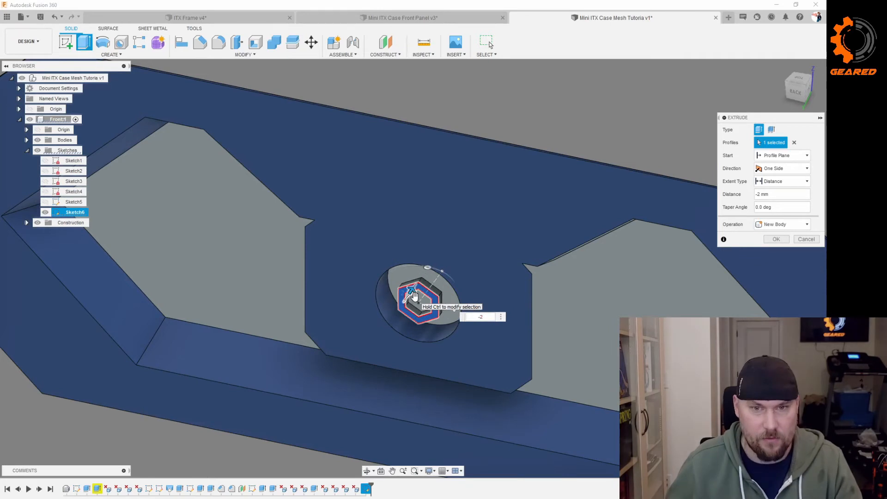
scroll(417, 281, down, 2)
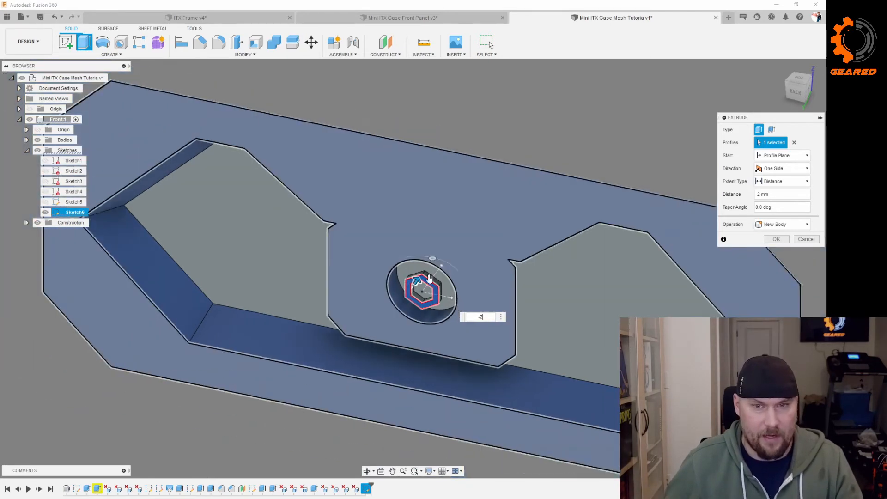
scroll(431, 317, up, 3)
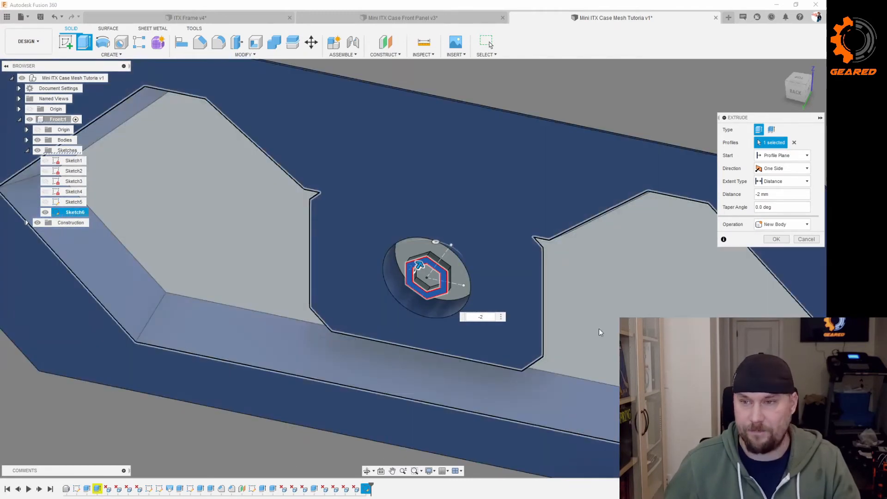
key(Return)
scroll(473, 253, down, 3)
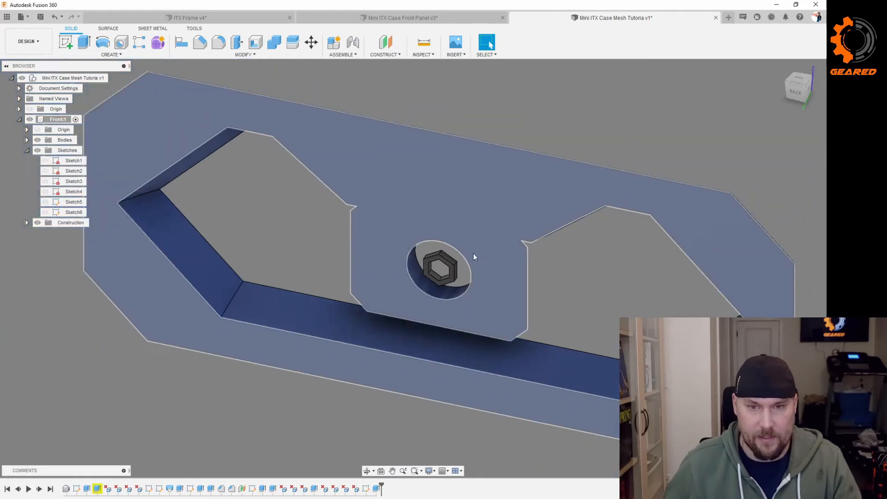
Make Sketch6 visible again so its construction lines can be selected.
shift+middle_drag(473, 254, 507, 285)
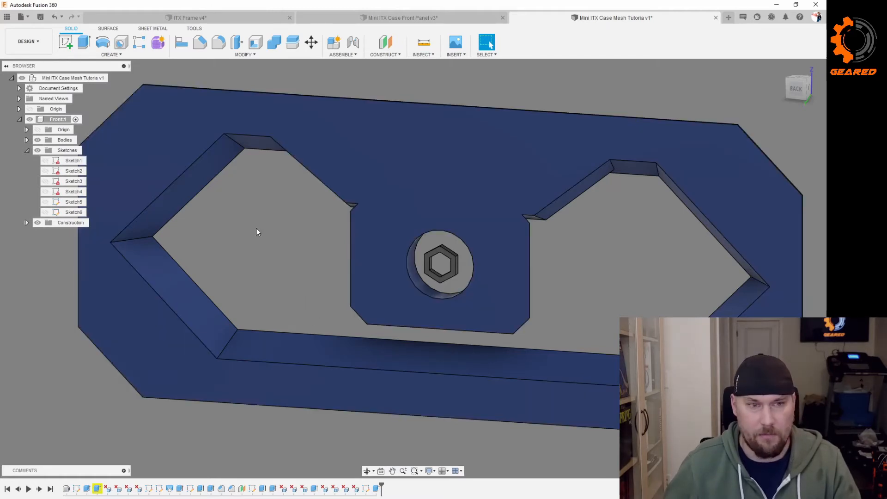
click(48, 214)
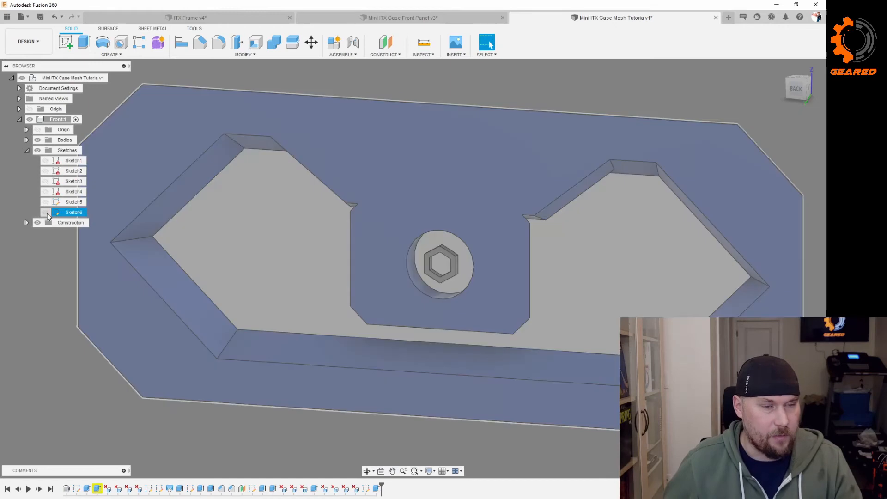
click(47, 212)
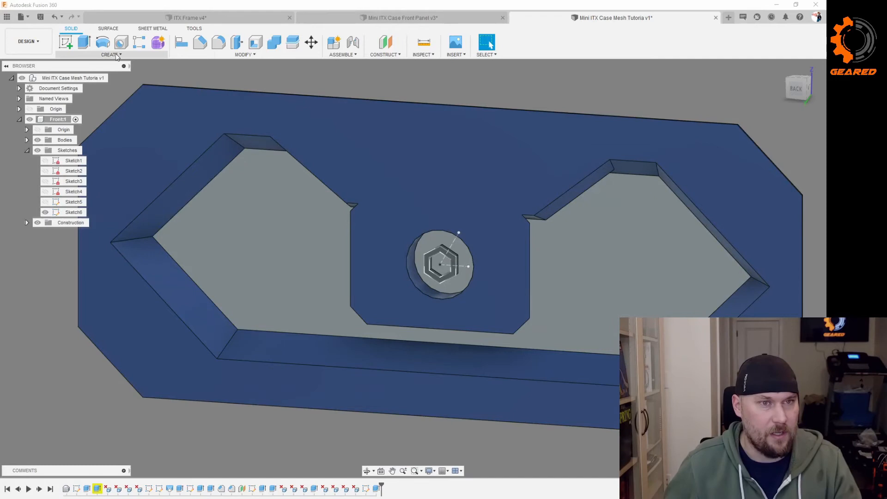
Set up a rectangular pattern of the hexagonal ring body with the Spacing distance type and Symmetric for both directions.
click(111, 54)
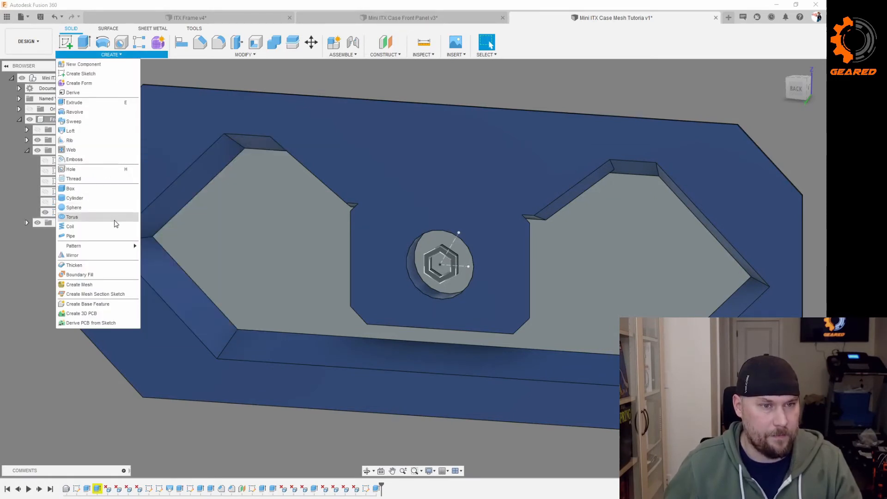
mouse_move(116, 249)
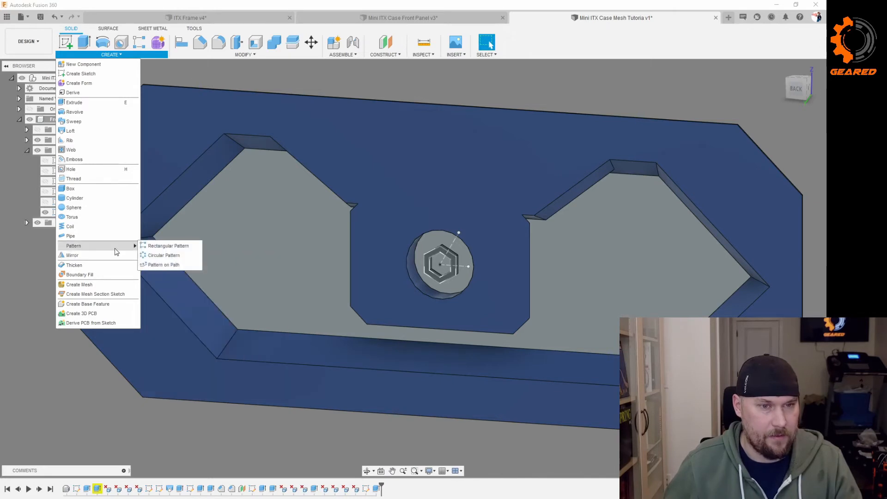
click(166, 248)
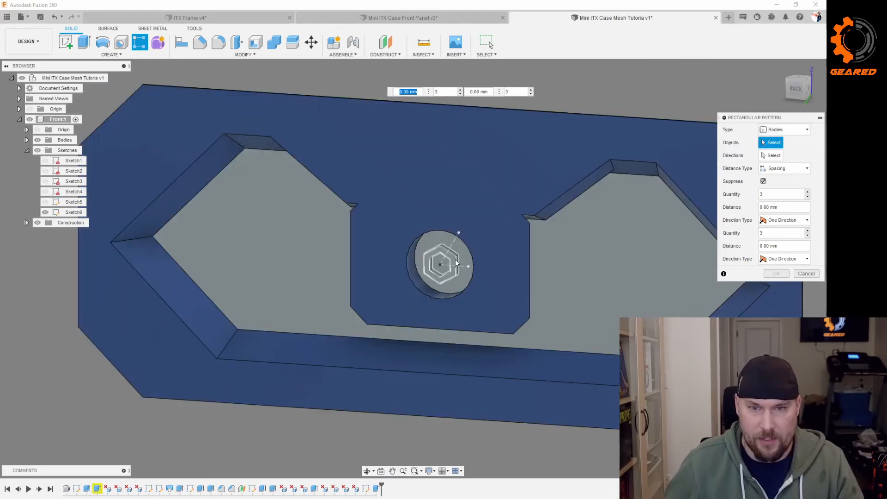
click(441, 254)
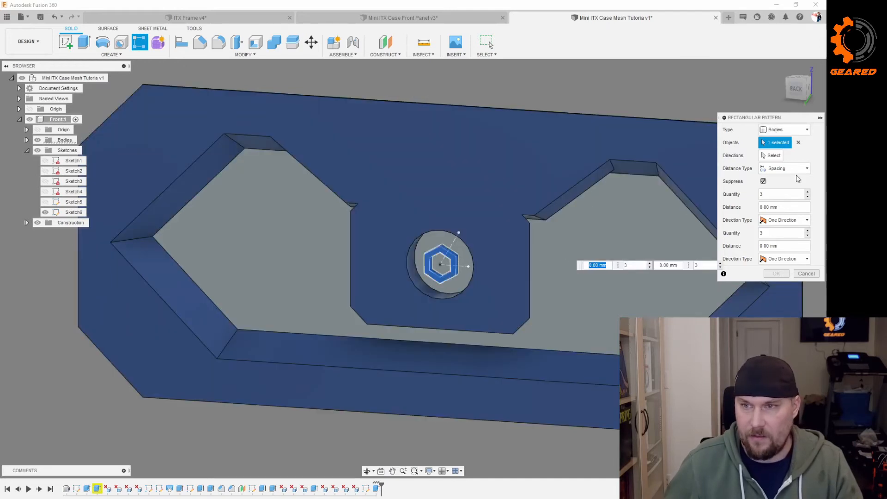
click(795, 170)
click(783, 190)
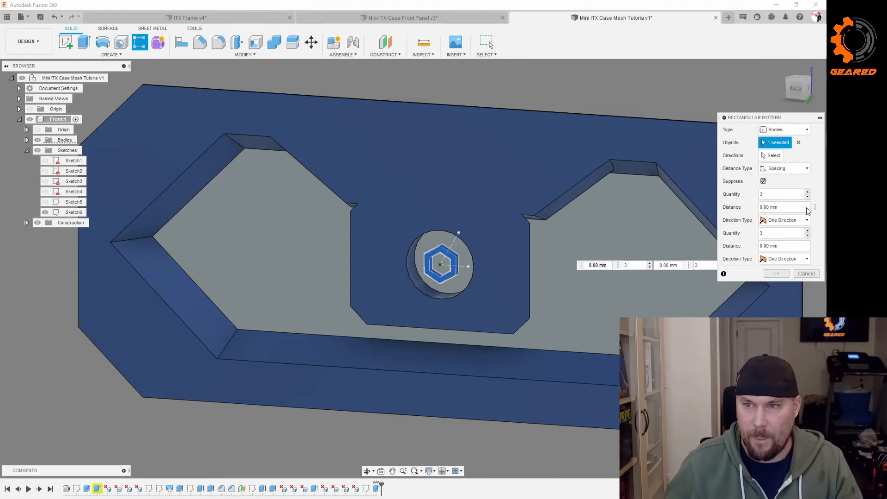
click(788, 220)
click(796, 241)
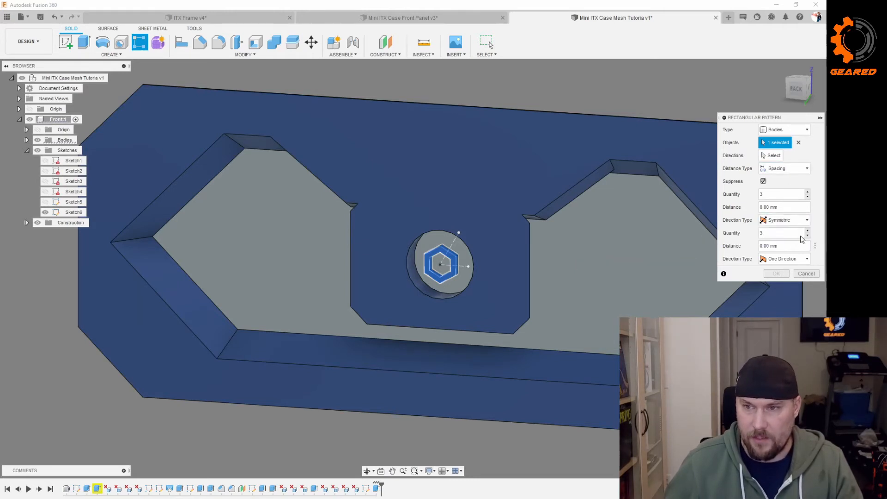
click(803, 259)
click(792, 280)
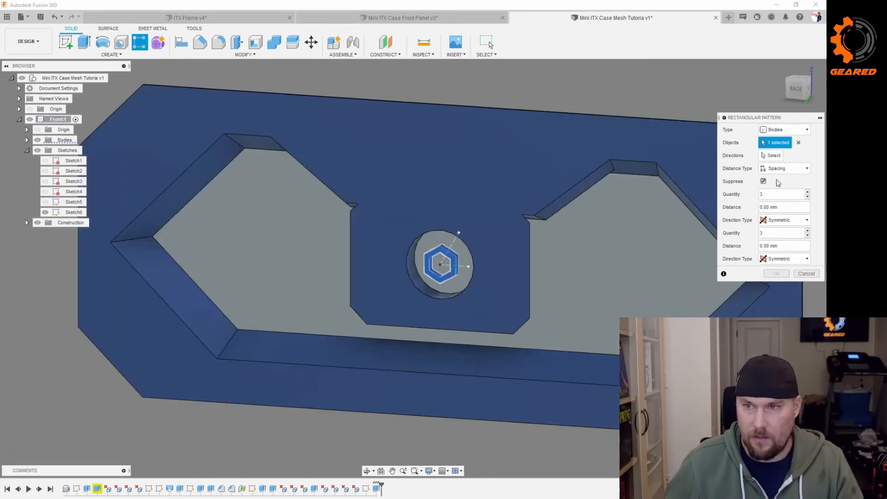
Define the pattern directions along the horizontal and angled construction lines, spreading the copies about 10 mm and 11 mm apart.
click(772, 157)
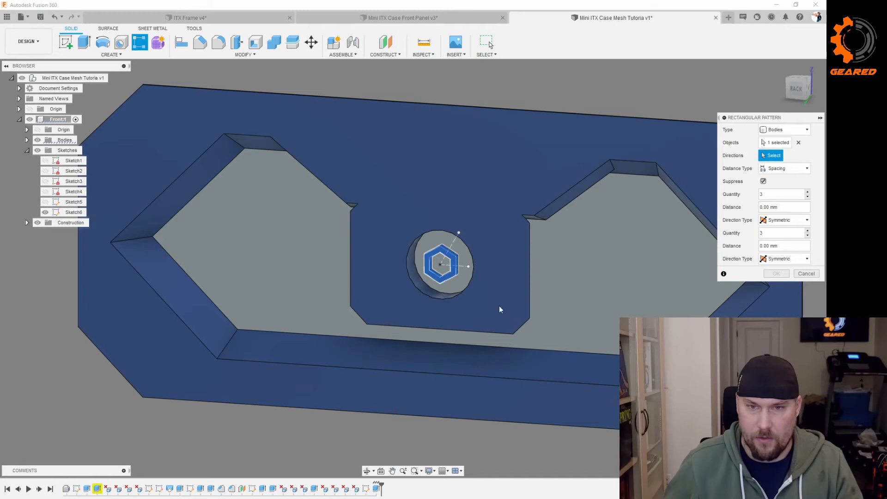
click(463, 267)
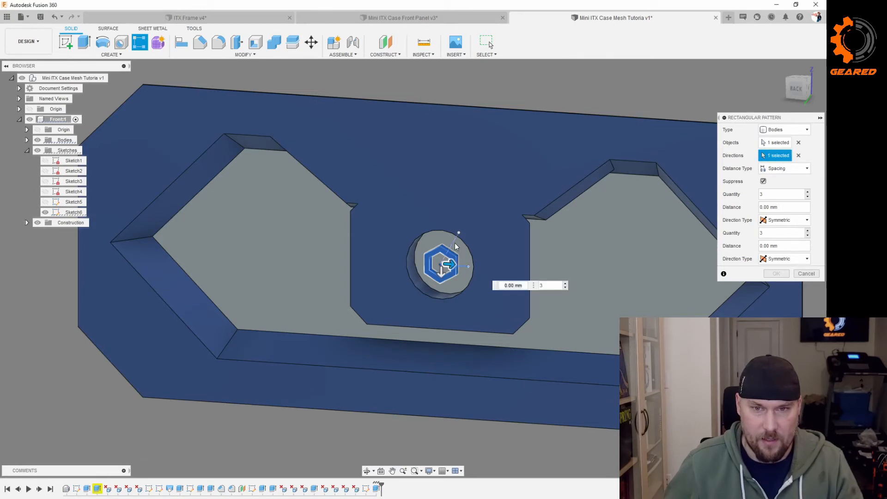
click(457, 246)
drag(450, 264, 472, 224)
key(Tab)
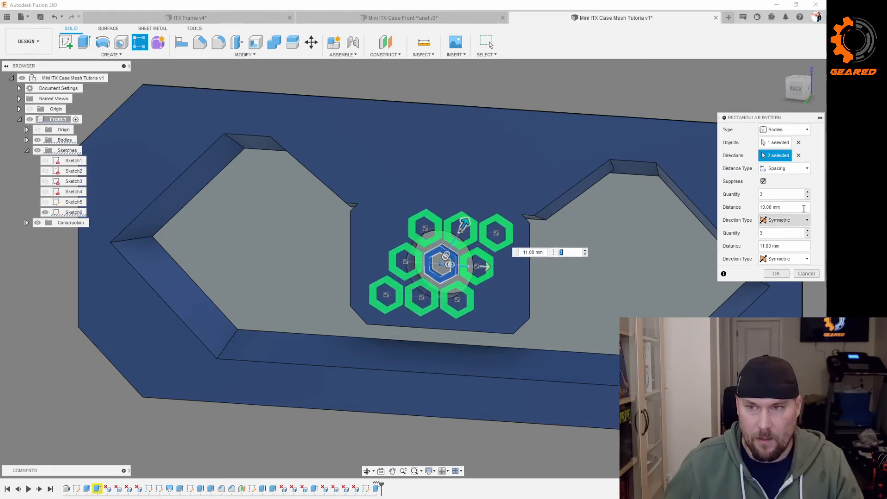
Set the pattern distance in both directions to the Spacing user parameter.
click(789, 207)
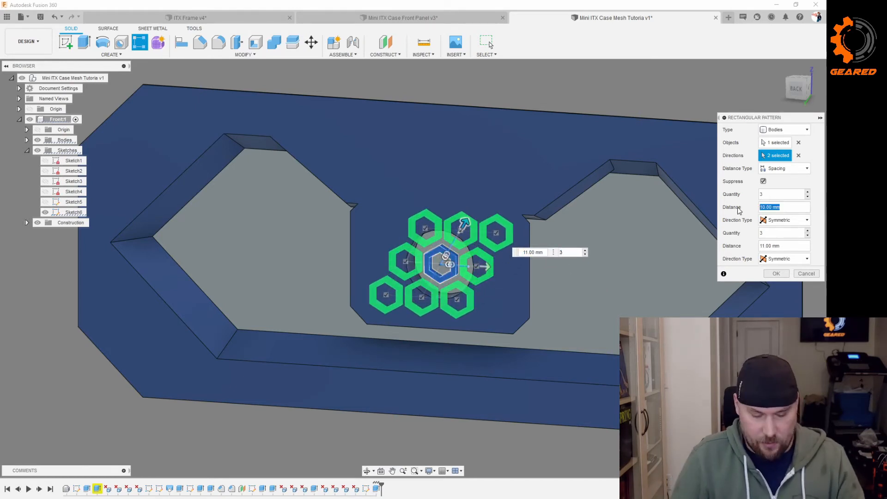
text(spac)
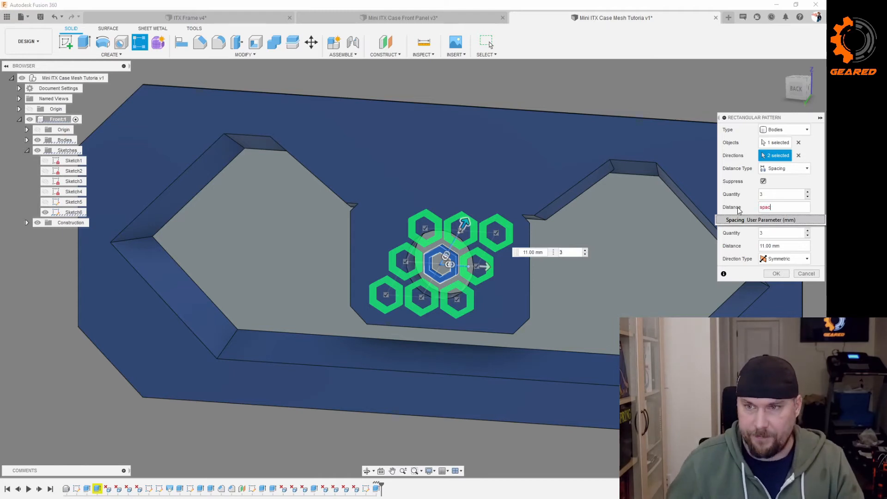
click(743, 220)
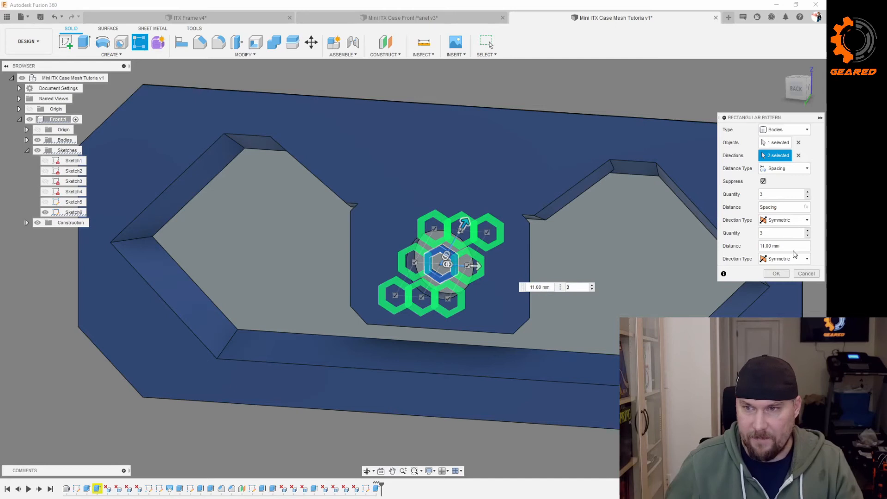
click(761, 246)
text(spa)
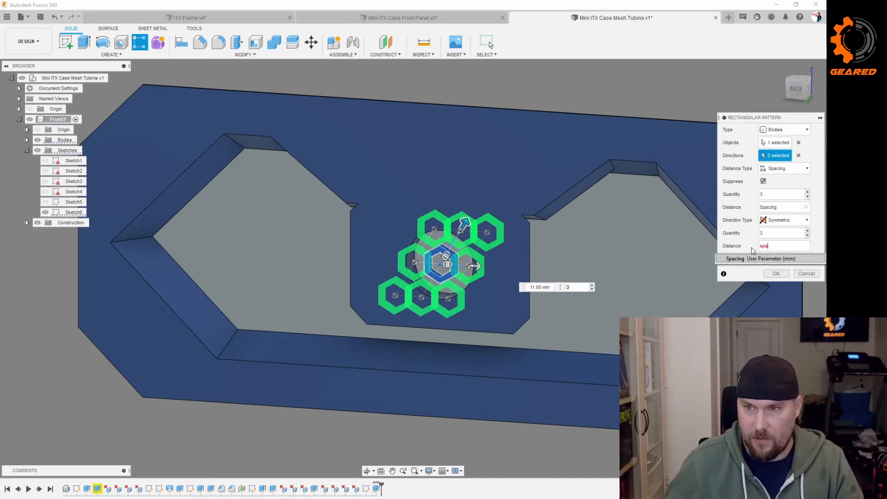
key(Return)
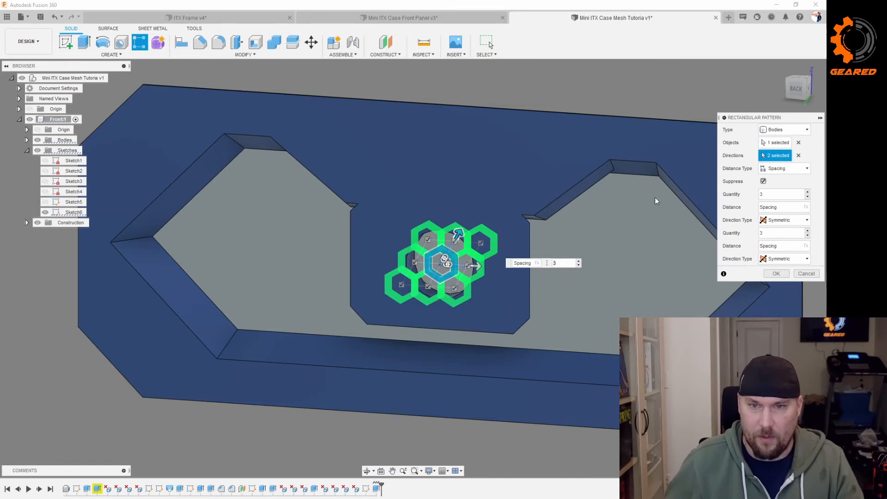
Set the pattern quantity along the horizontal construction line to 25.
click(795, 89)
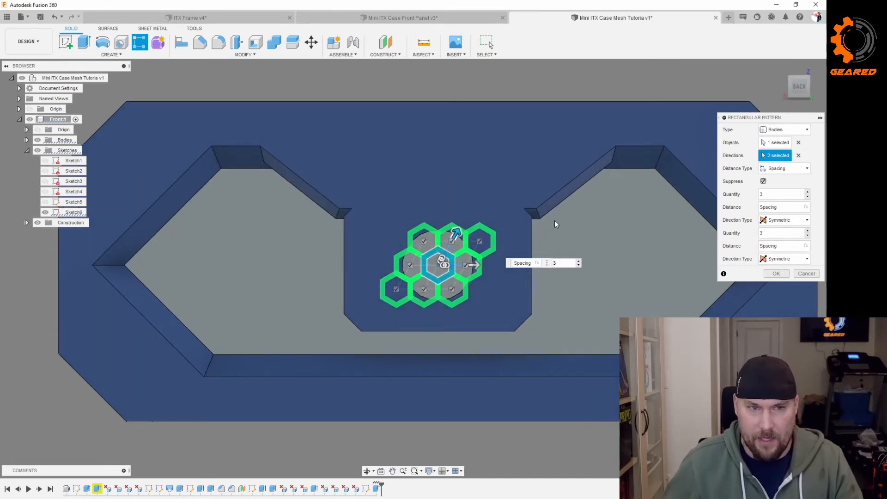
scroll(554, 221, down, 3)
drag(779, 194, 737, 195)
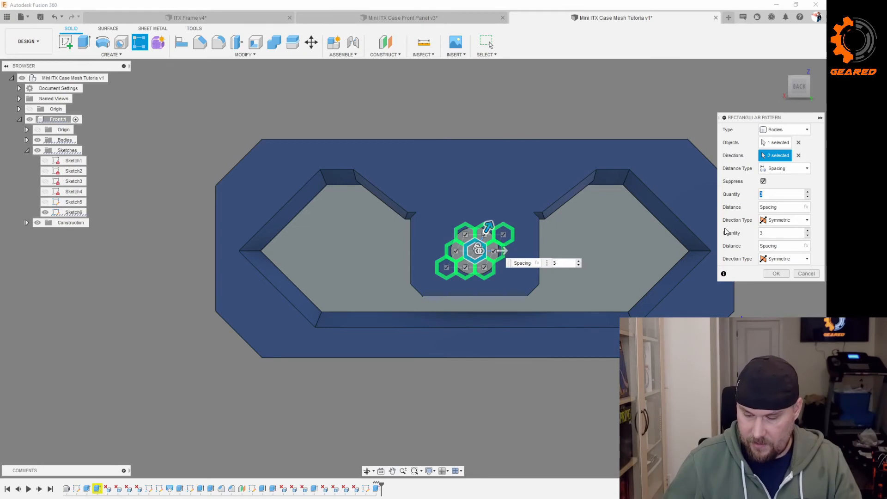
key(Tab)
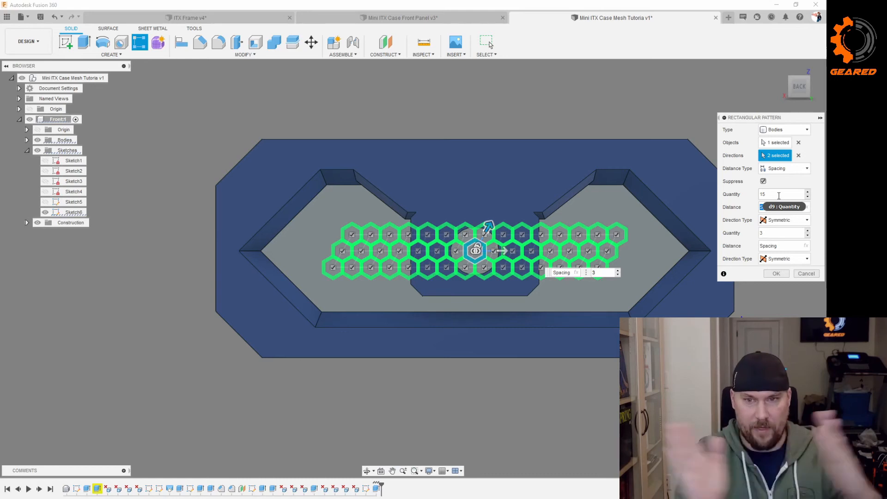
click(760, 194)
double_click(759, 193)
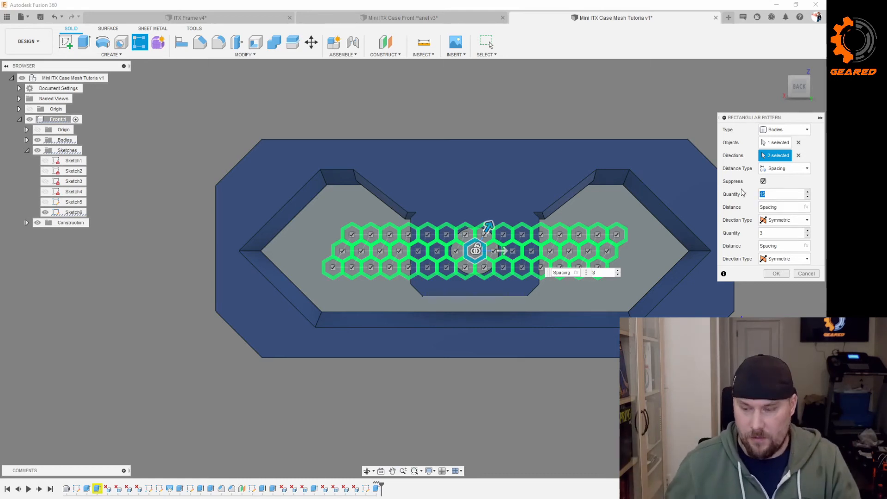
text(25)
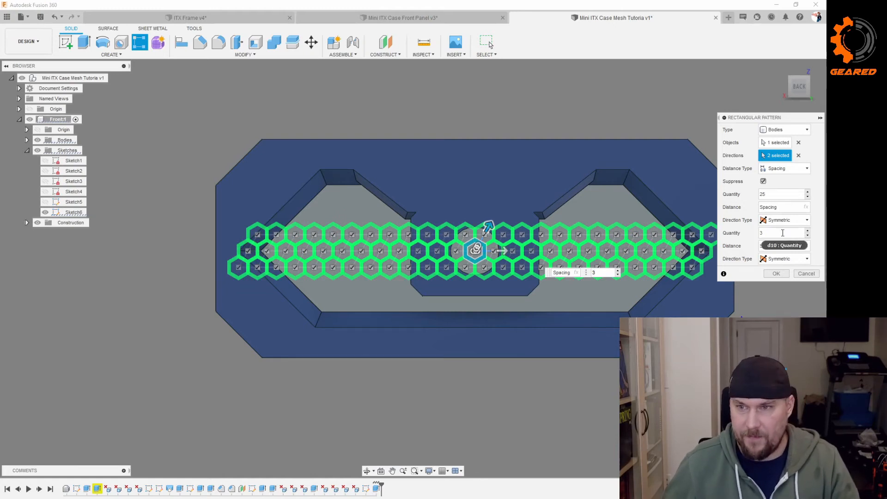
Try a pattern quantity of 13 along the angled construction line.
drag(771, 232, 725, 232)
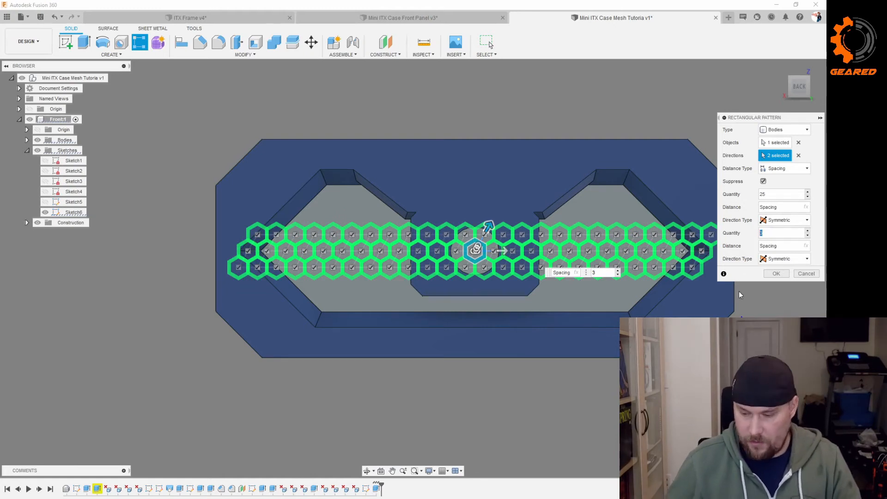
text(13)
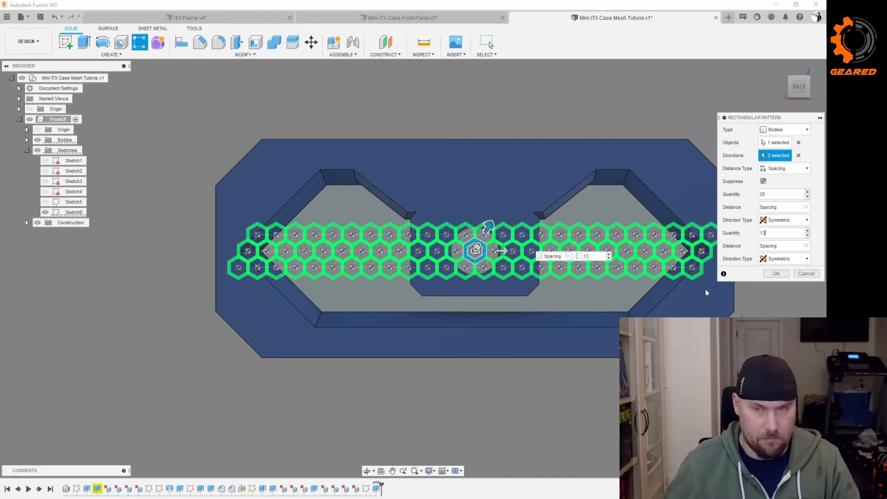
key(Tab)
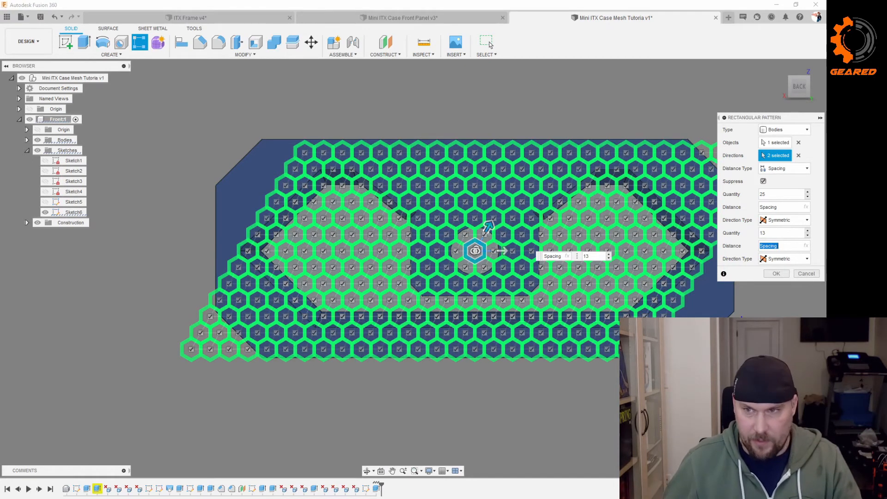
Set the pattern quantity along the angled construction line to 11.
double_click(780, 234)
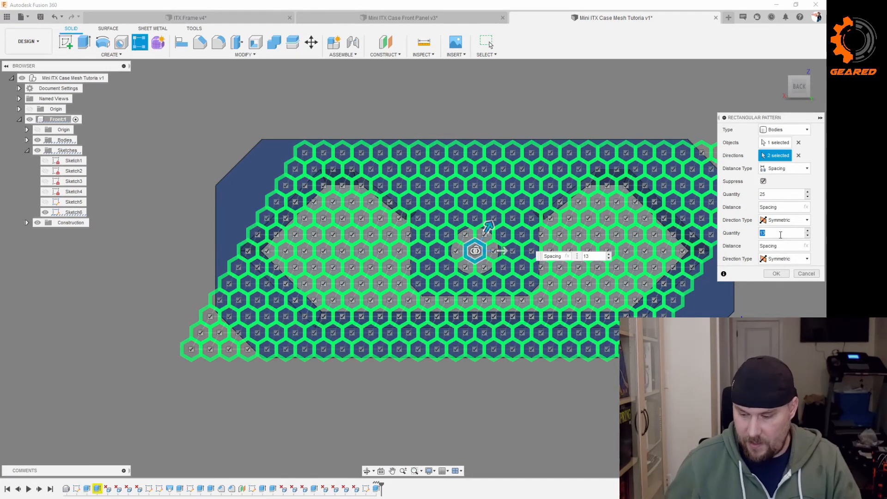
text(11)
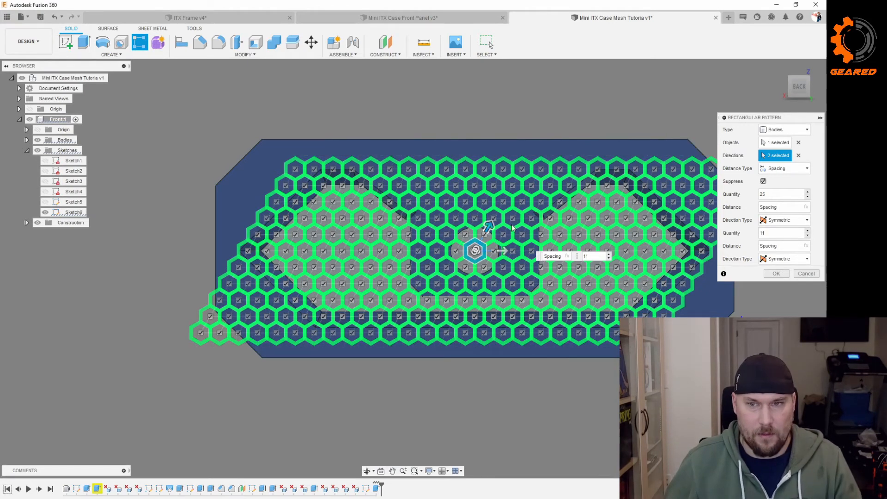
scroll(531, 227, down, 3)
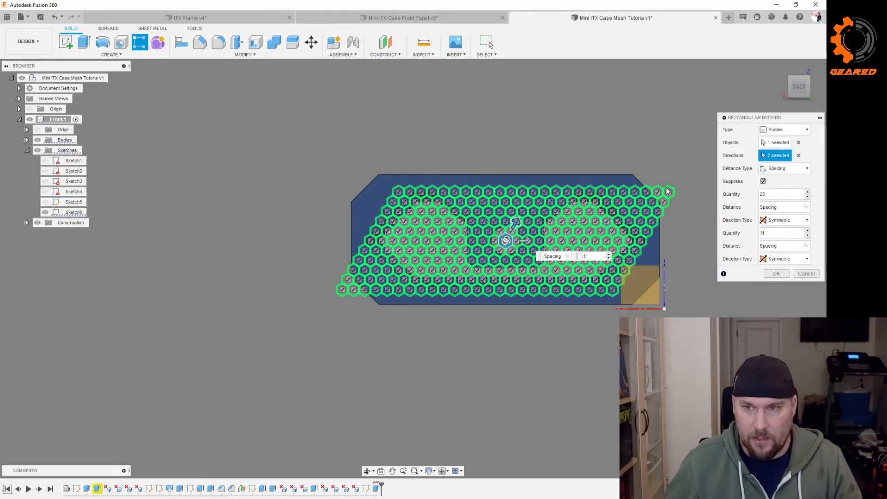
Suppress the three outermost hexagon copies at both the upper-right and lower-left corners of the pattern, and create the pattern.
scroll(677, 194, up, 5)
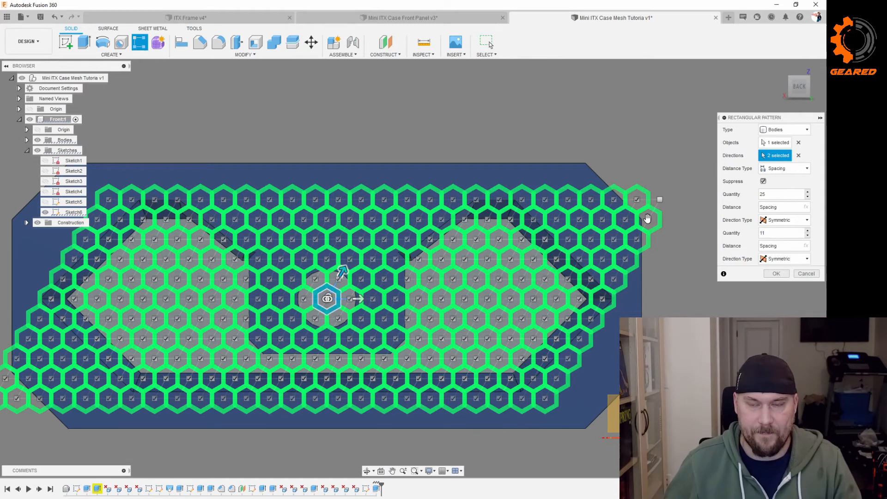
scroll(135, 354, down, 3)
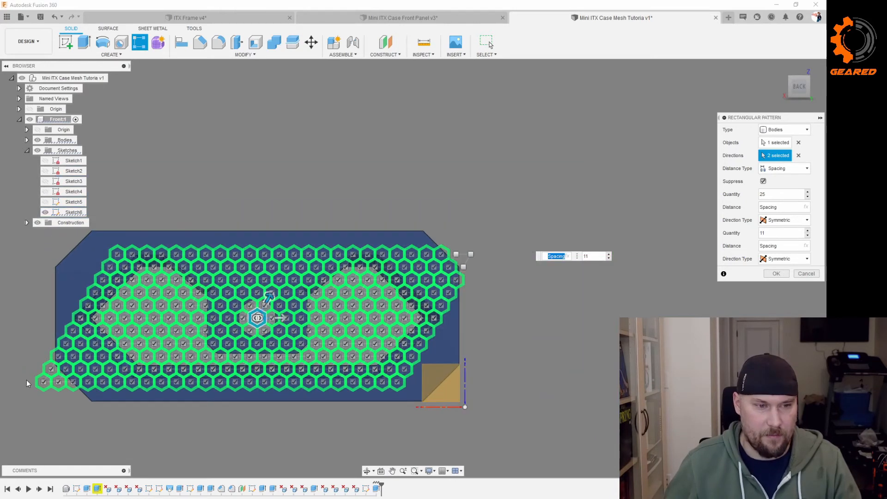
scroll(25, 381, up, 8)
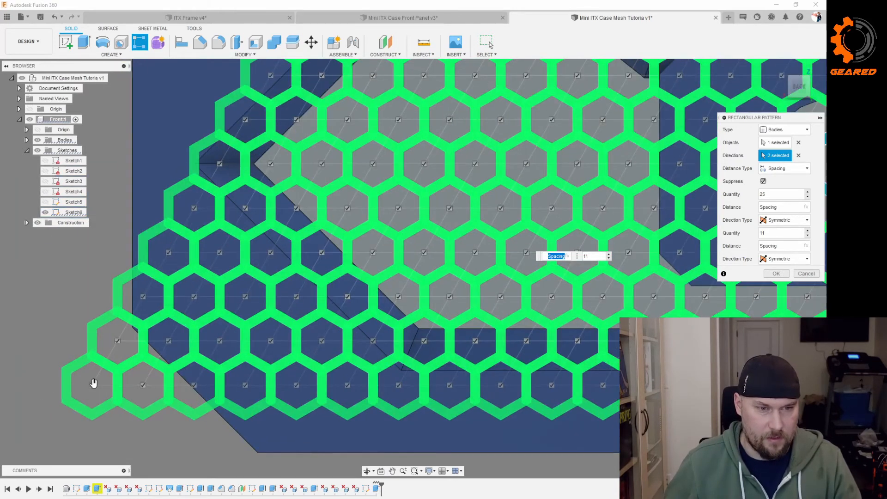
click(92, 384)
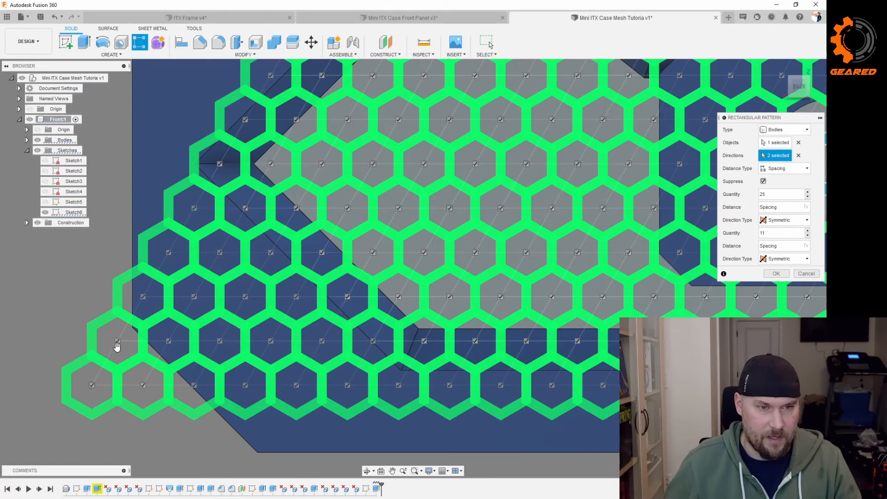
click(143, 385)
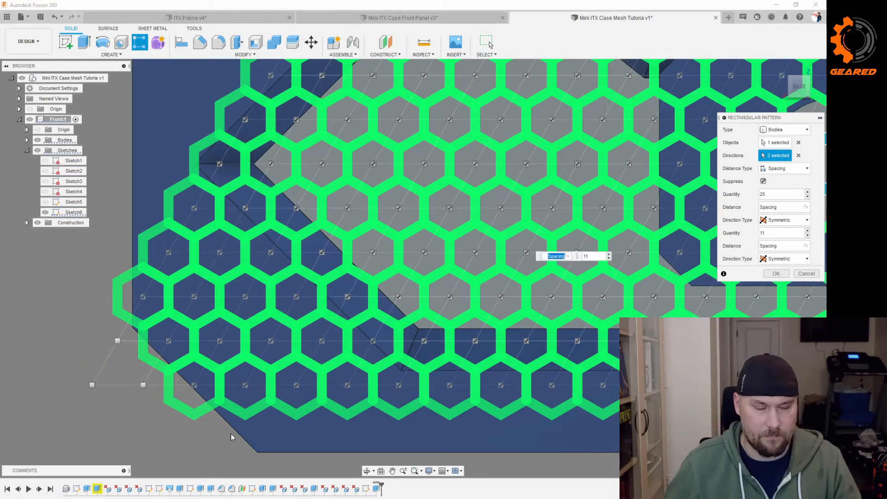
scroll(313, 369, down, 3)
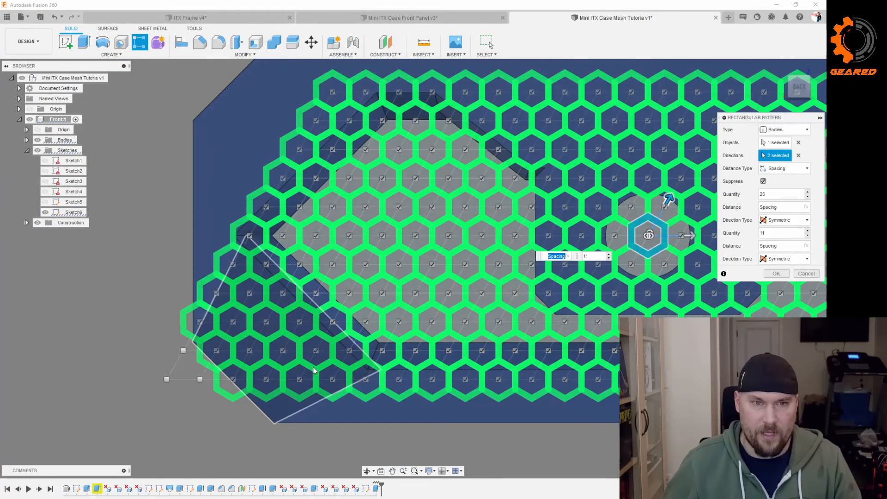
scroll(313, 369, down, 1)
scroll(307, 360, down, 2)
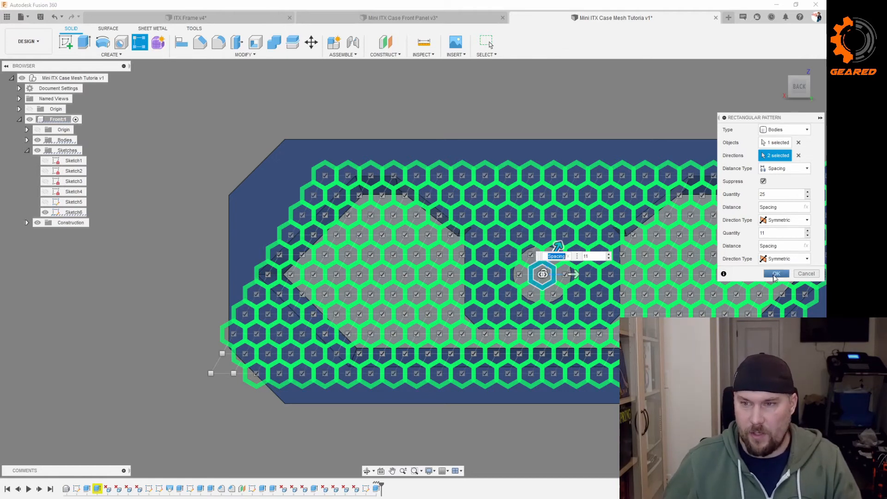
click(776, 273)
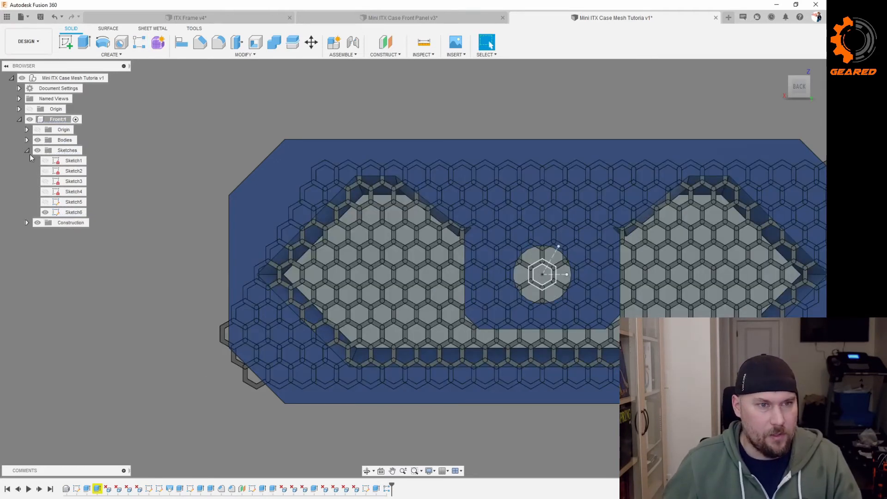
Hide Sketch6, collapse the sketch list and expand the Front component's list of bodies.
click(45, 212)
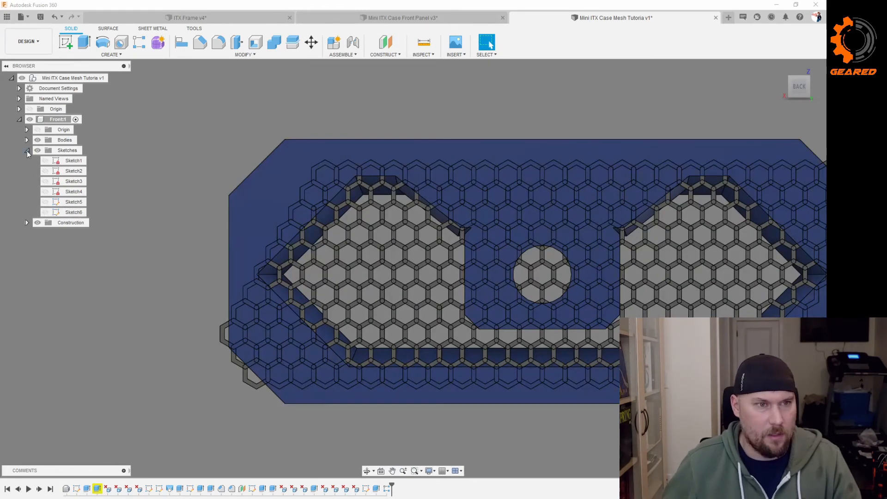
click(27, 150)
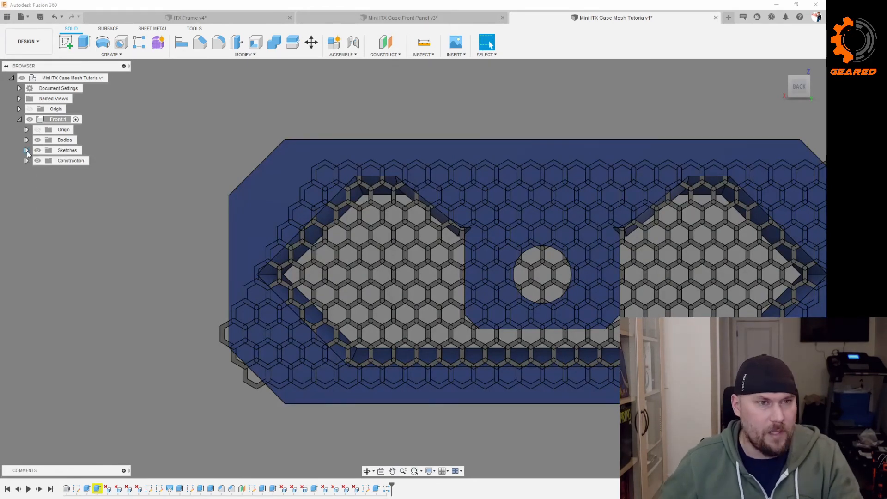
click(26, 141)
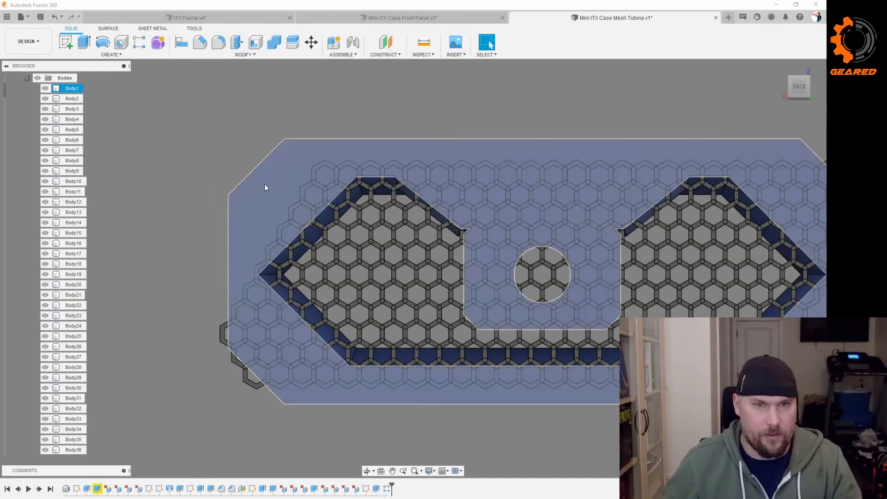
Rename the front panel body, Body1, as Face.
click(264, 184)
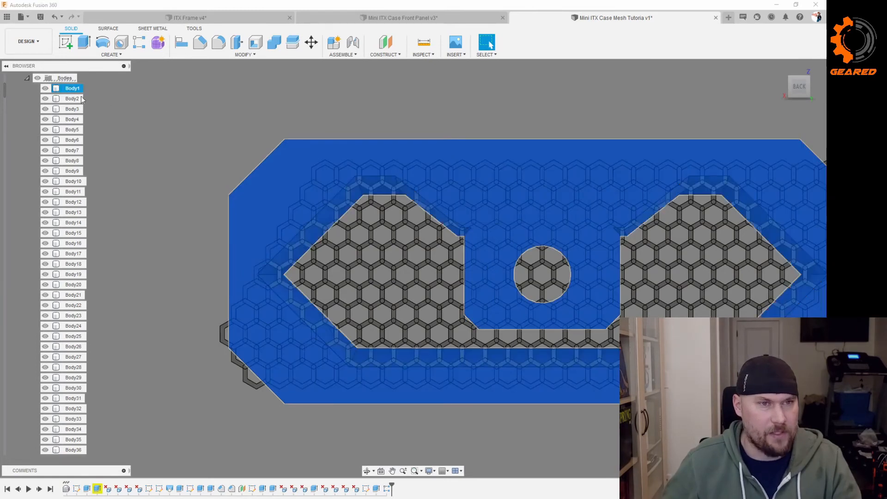
key(F2)
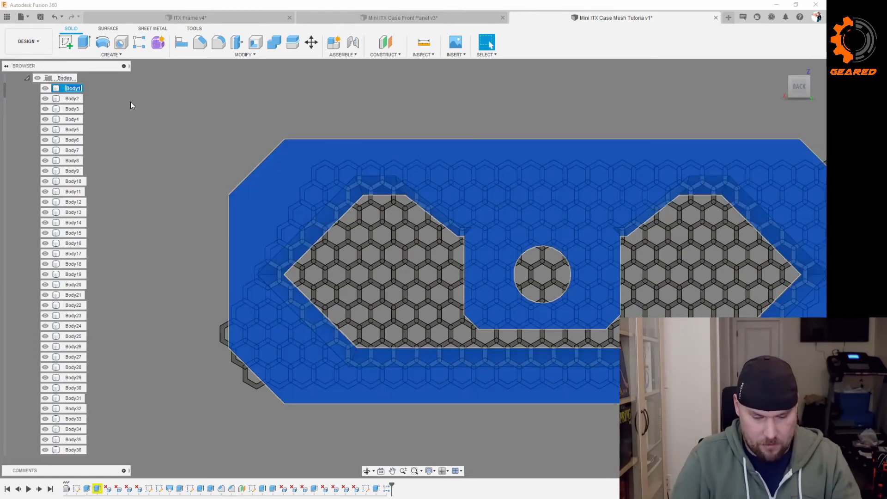
text(Face)
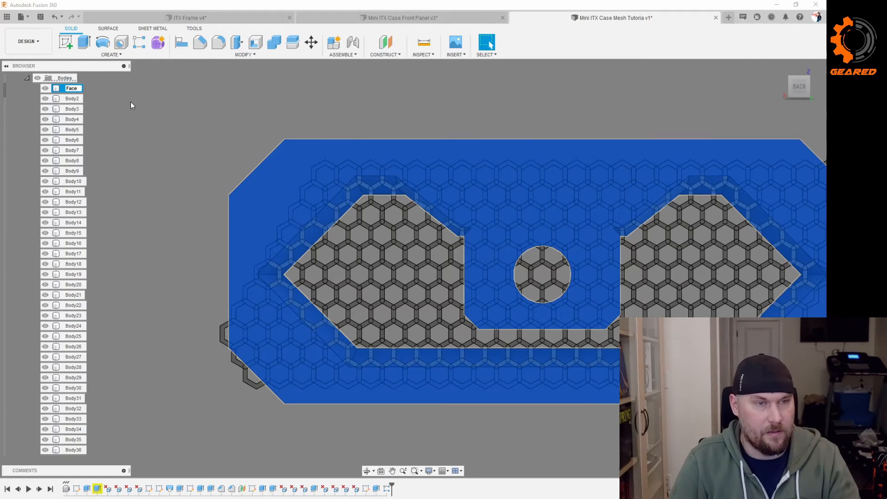
key(Return)
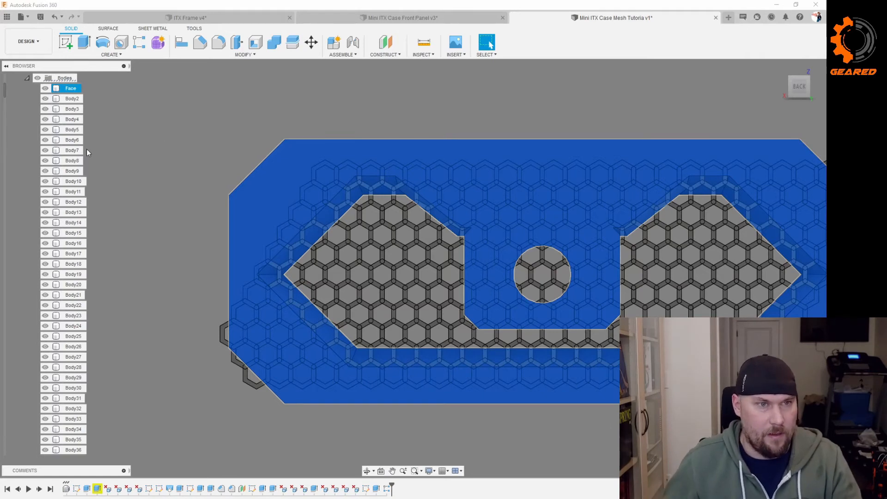
Combine all hexagonal ring bodies, Body2 through Body270, into a single mesh body with the Join operation.
click(76, 99)
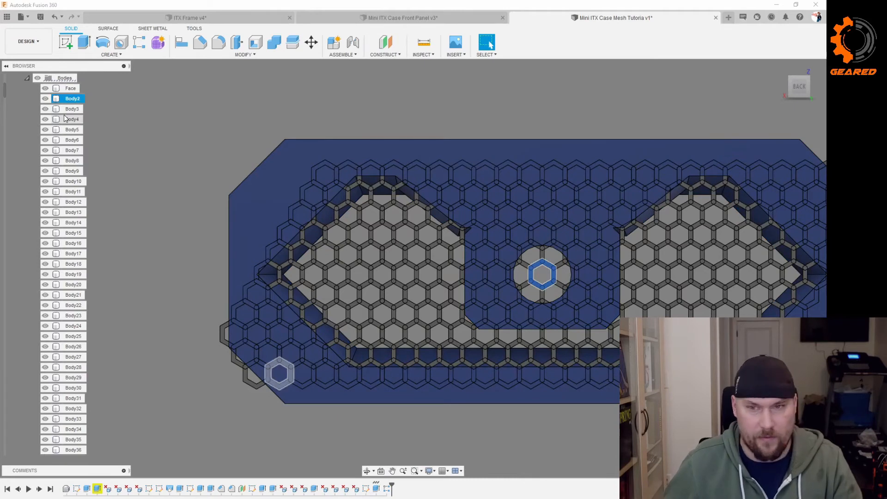
scroll(59, 140, down, 10)
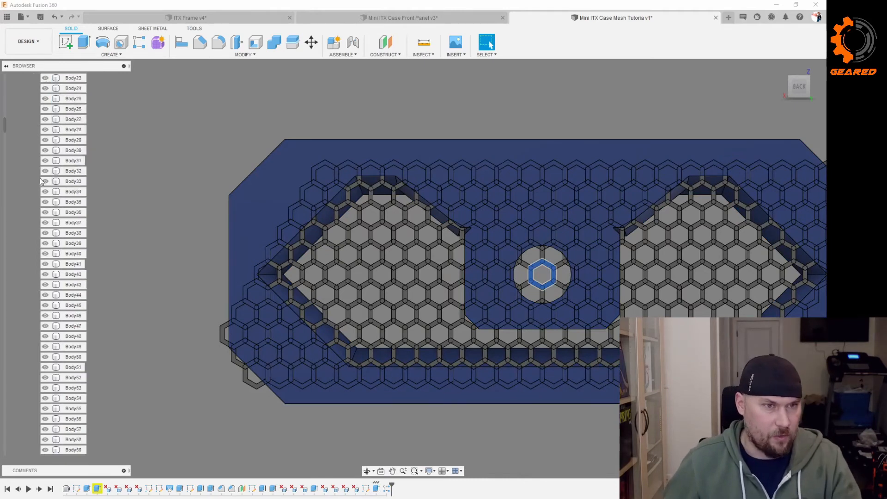
drag(5, 139, 7, 278)
drag(5, 339, 8, 357)
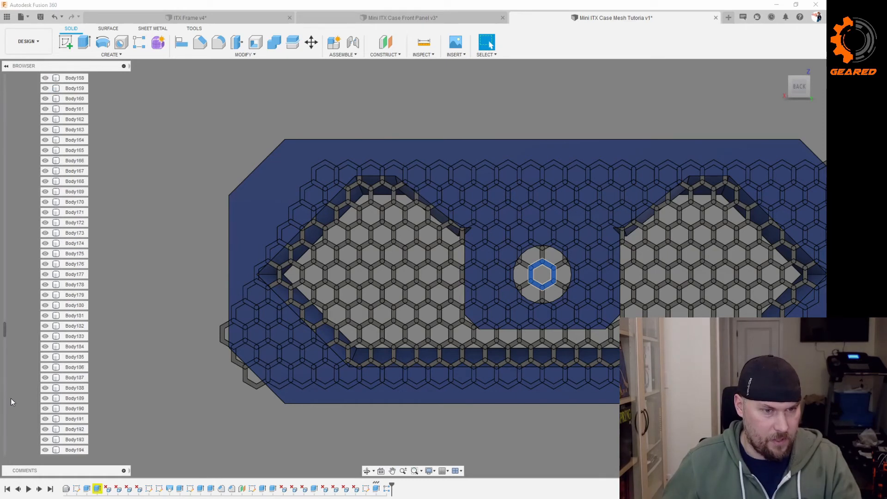
drag(8, 418, 8, 438)
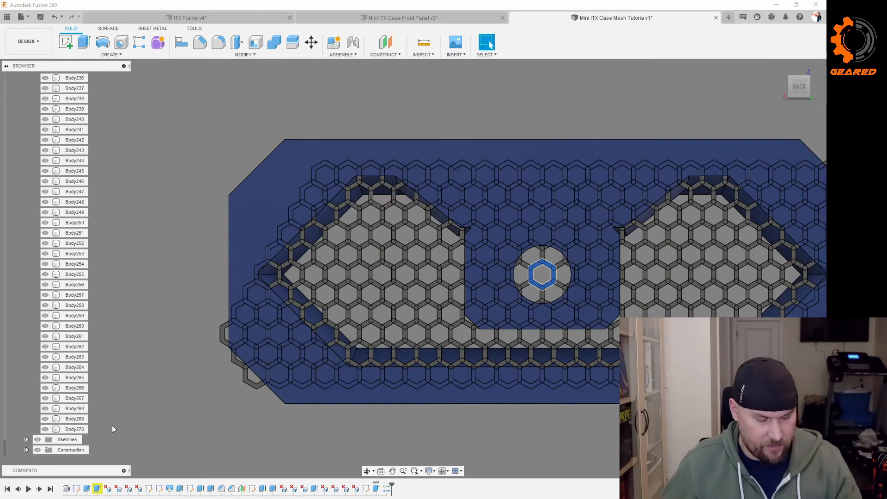
shift+click(70, 430)
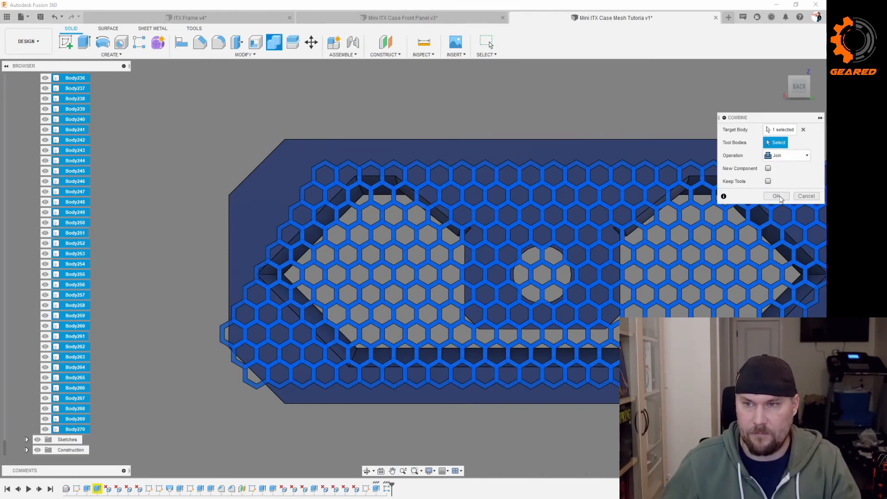
click(776, 196)
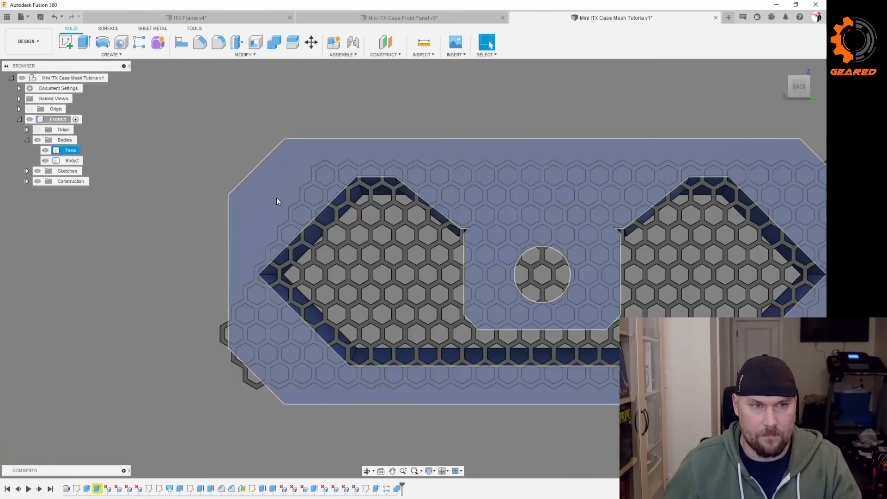
Save a new version of the design with the description User Saved.
click(225, 185)
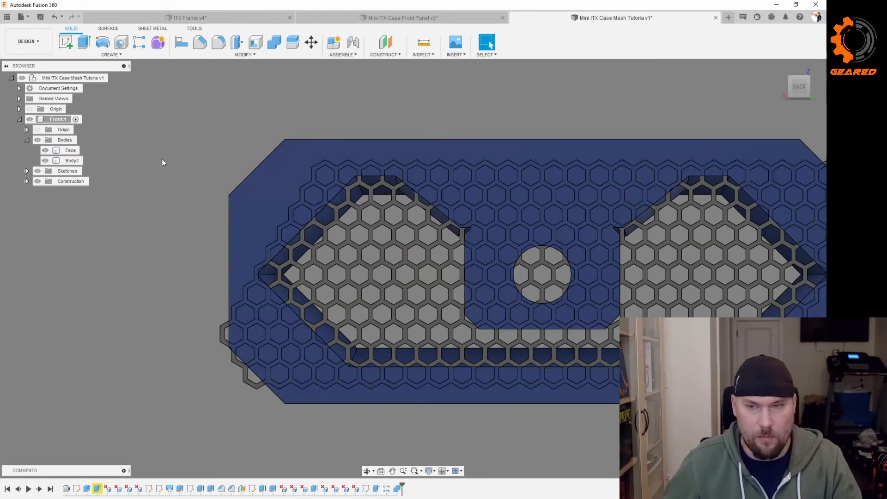
scroll(157, 162, down, 2)
click(316, 170)
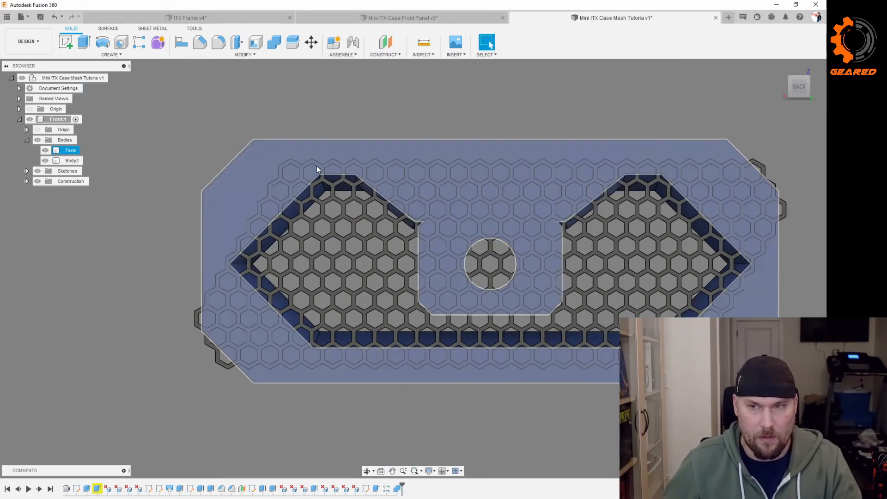
click(42, 17)
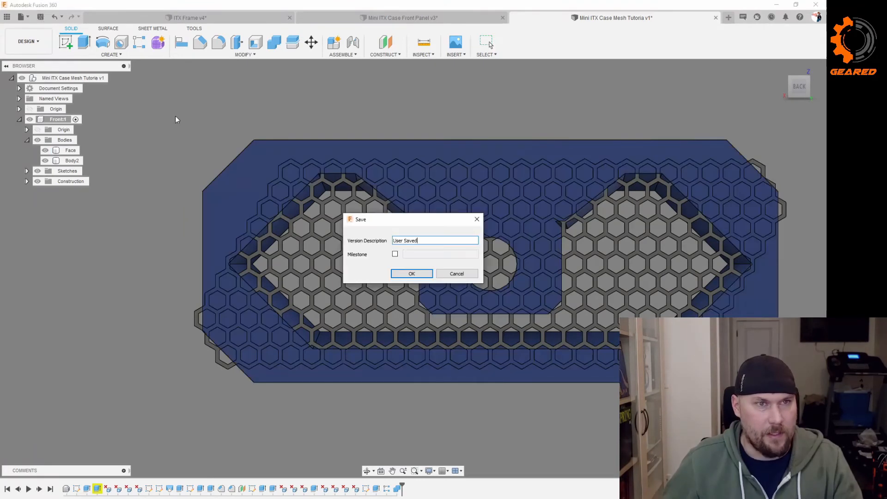
click(423, 274)
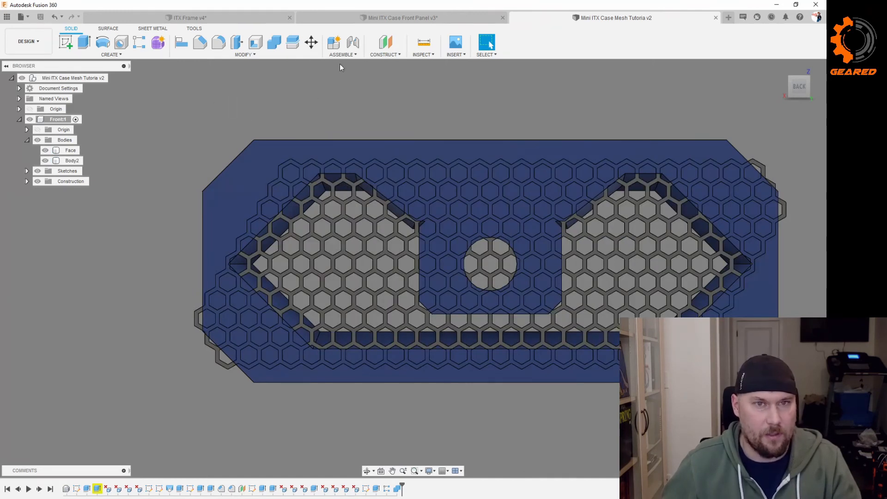
Split the hexagonal mesh body, Body2, using the Face body as the splitting tool with Extend Splitting Tool(s) enabled.
click(292, 42)
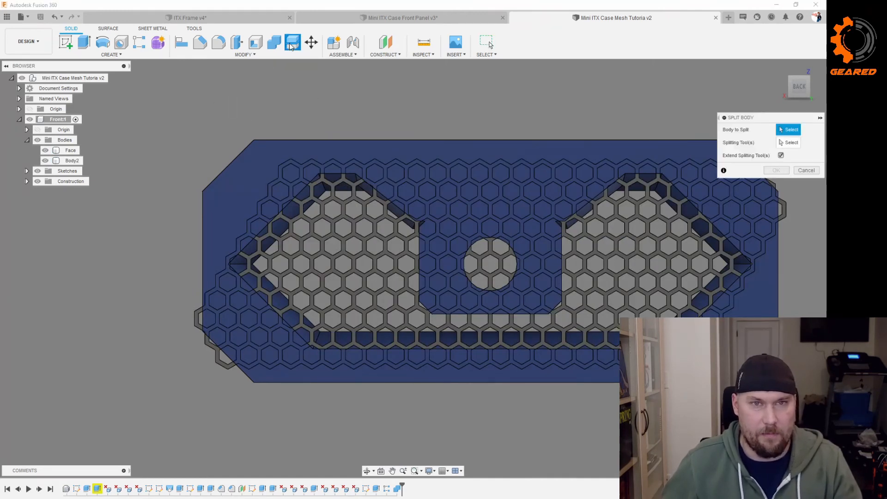
click(608, 231)
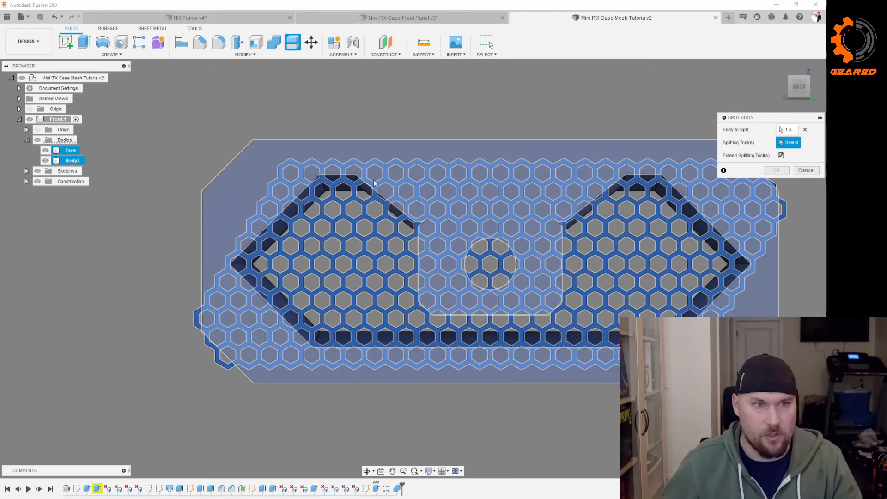
click(62, 151)
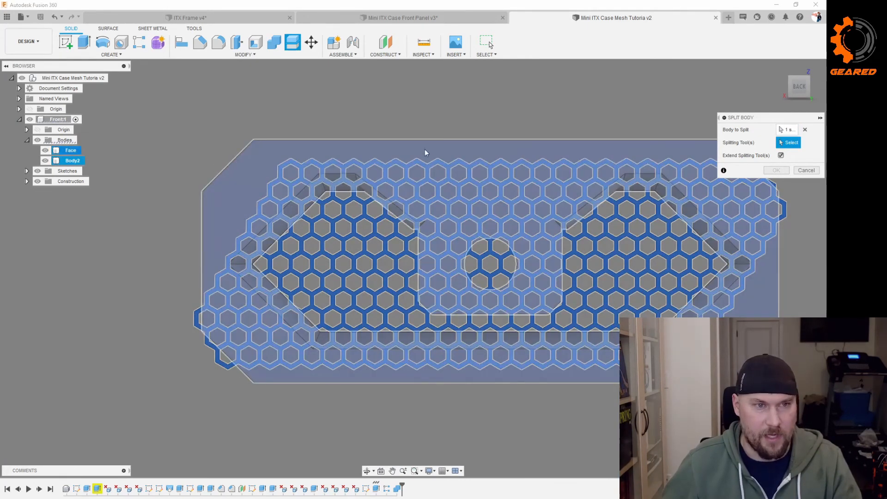
click(776, 170)
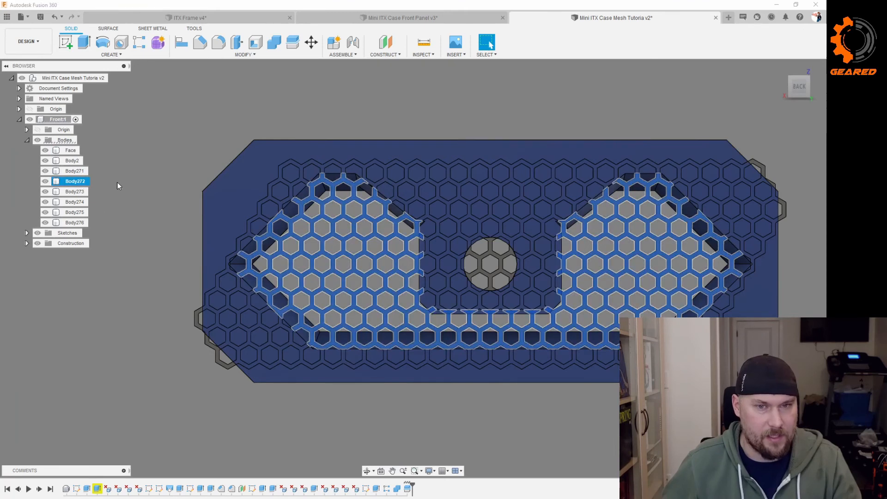
Rename Body272, the split portion filling the panel's openings, as Mesh.
double_click(73, 182)
text(Mesh)
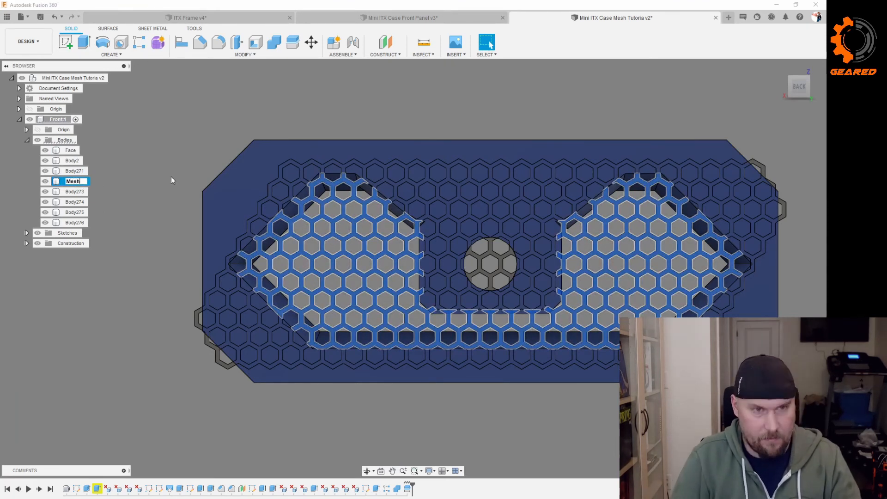
key(Return)
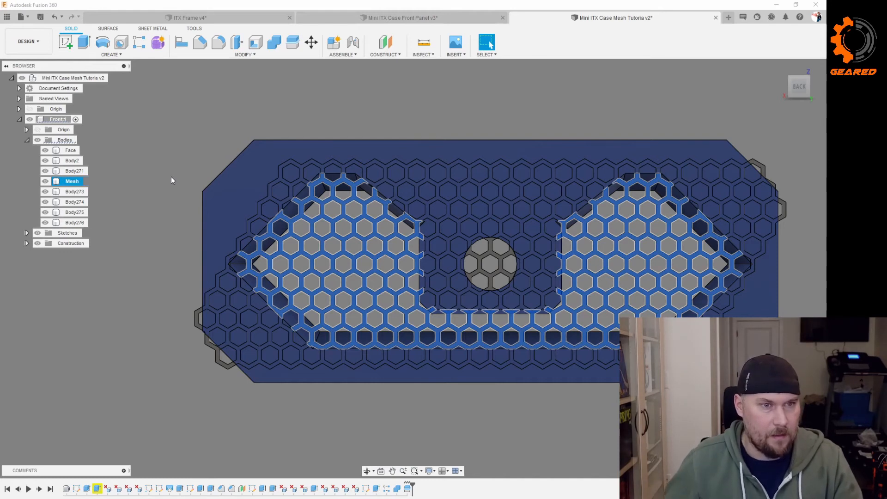
Remove the leftover split bodies Body2, Body271, Body273, Body274, Body275 and Body276, keeping only Face and Mesh.
click(73, 161)
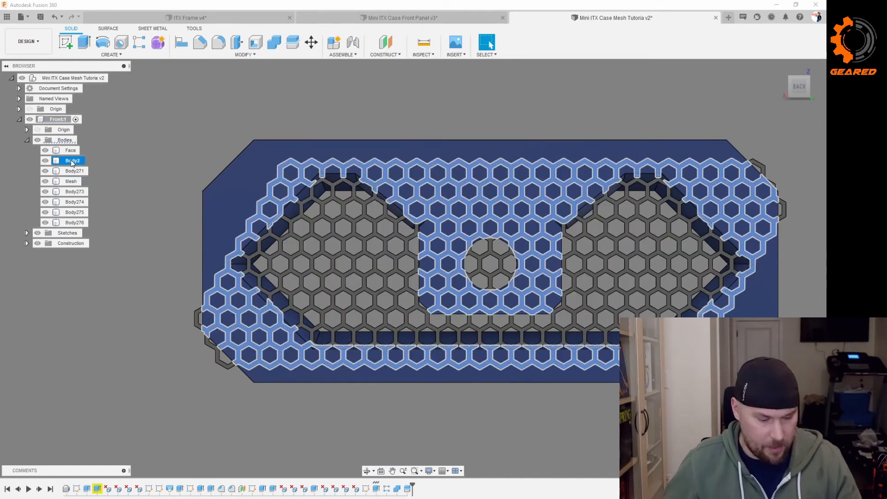
ctrl+click(79, 171)
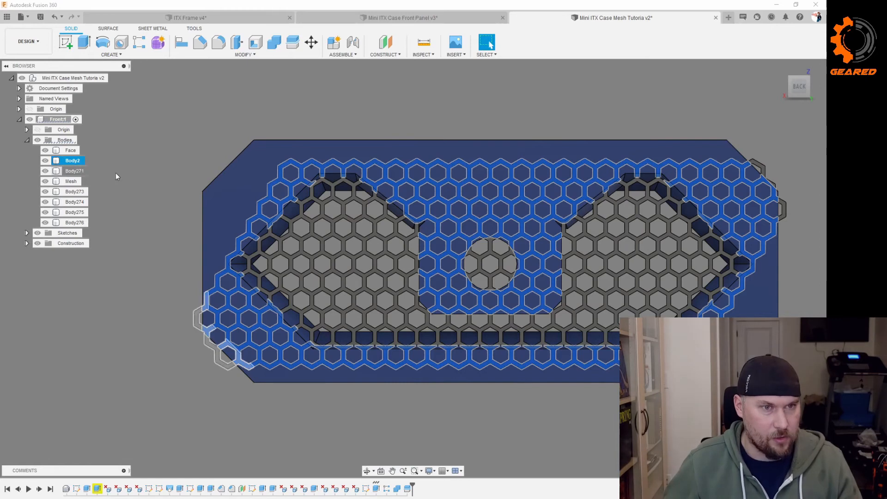
ctrl+click(81, 191)
ctrl+click(87, 202)
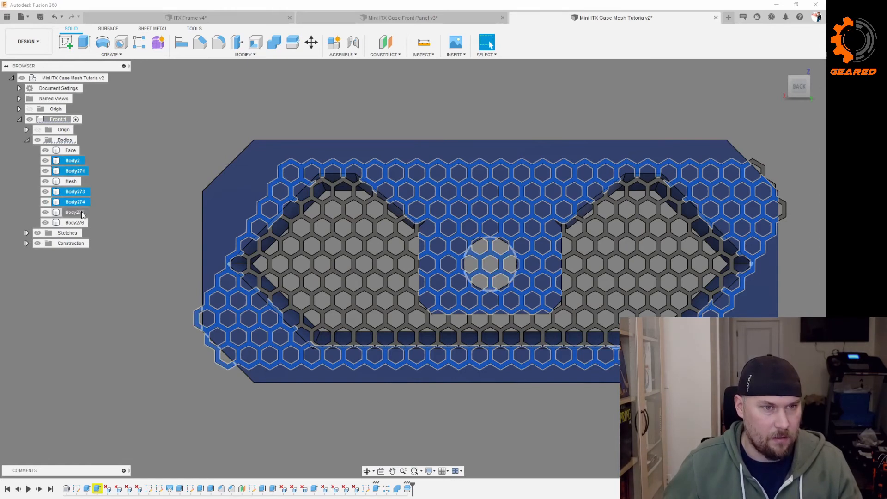
ctrl+click(82, 212)
ctrl+click(75, 223)
right_click(74, 225)
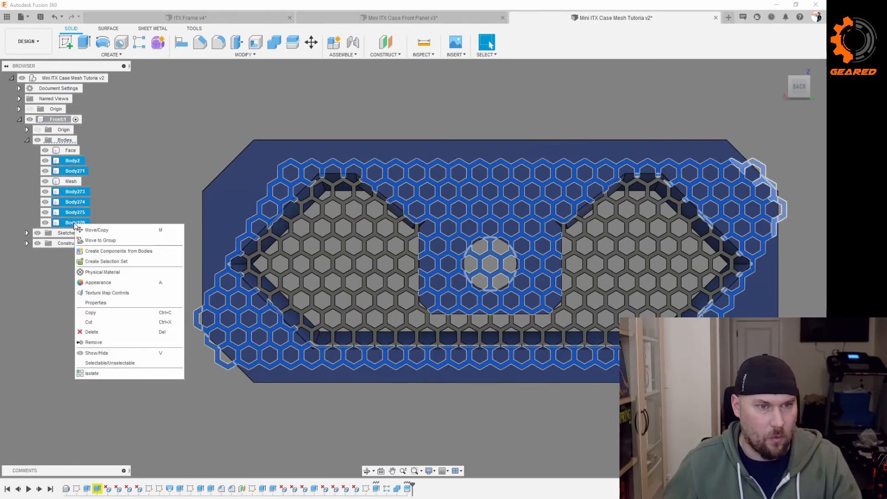
click(128, 348)
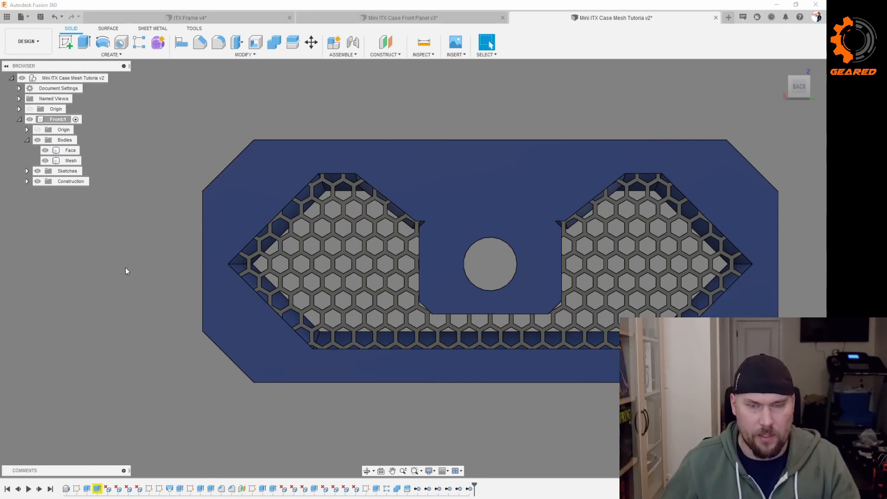
Examine the trimmed hexagonal mesh and its fit within the panel openings from the front side.
shift+middle_drag(126, 267, 260, 271)
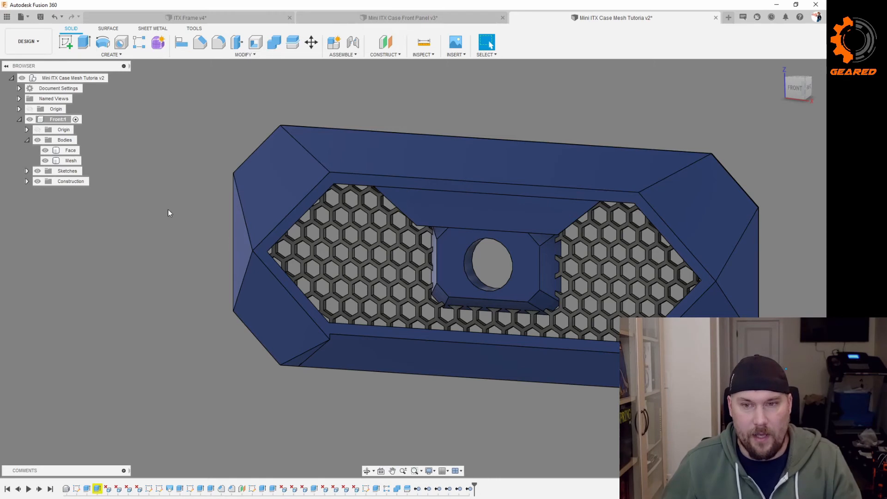
mouse_move(193, 206)
shift+middle_down()
mouse_move(72, 205)
mouse_move(195, 206)
shift+middle_up()
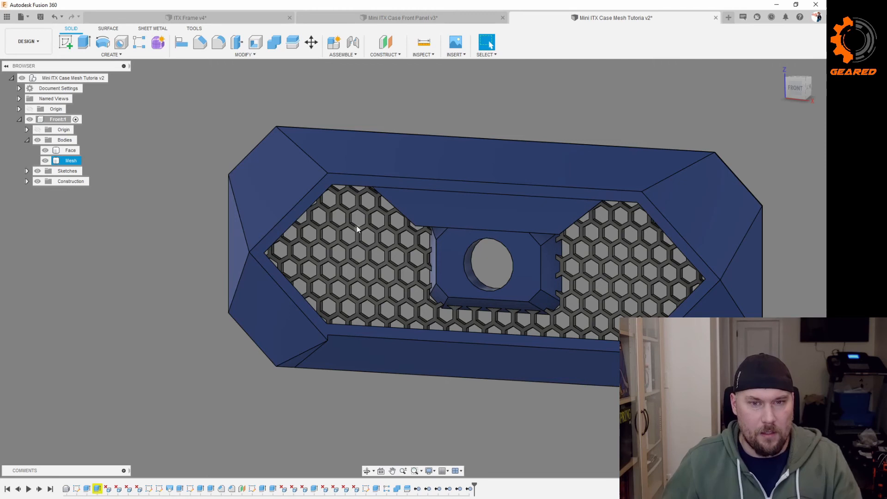
shift+middle_drag(356, 229, 353, 240)
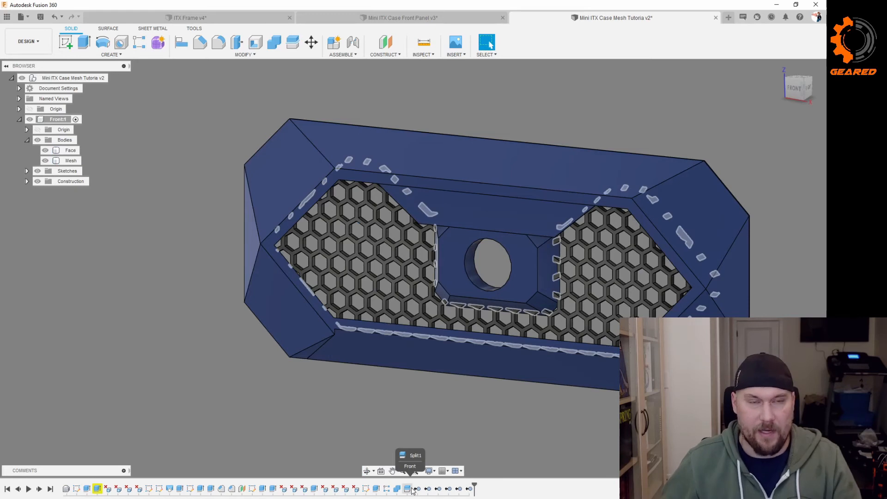
click(308, 354)
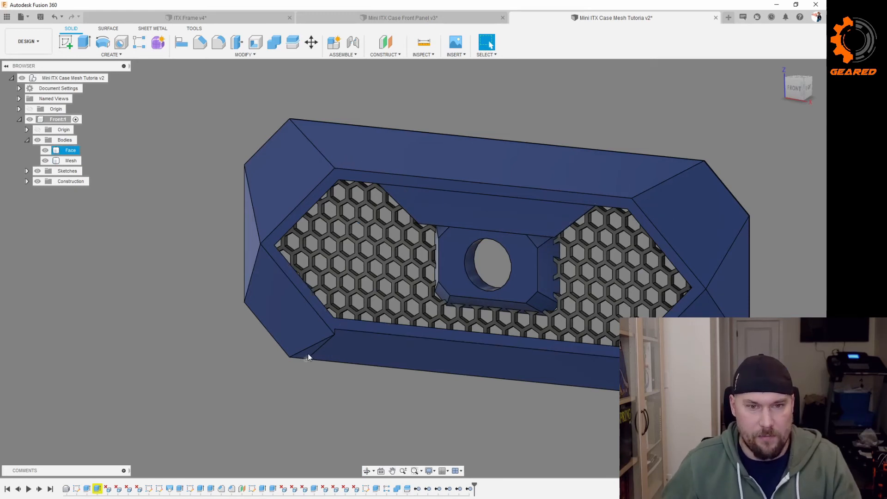
scroll(329, 324, down, 2)
shift+middle_drag(331, 327, 356, 350)
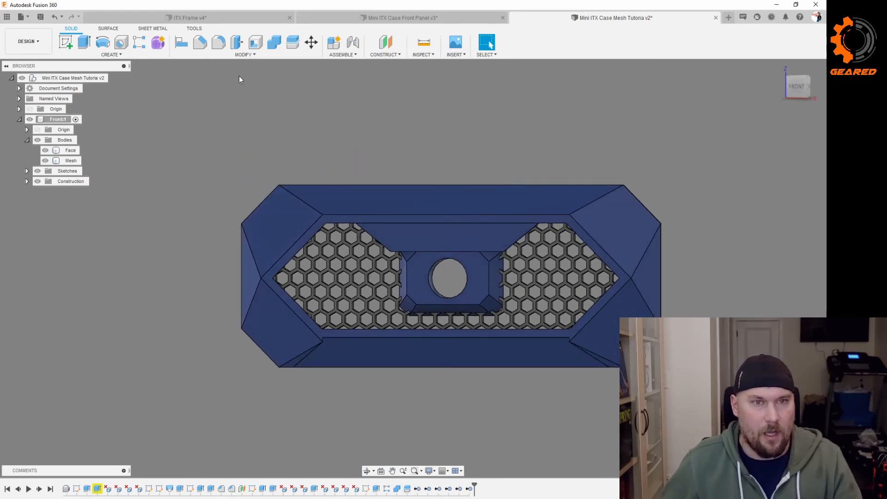
scroll(484, 358, up, 2)
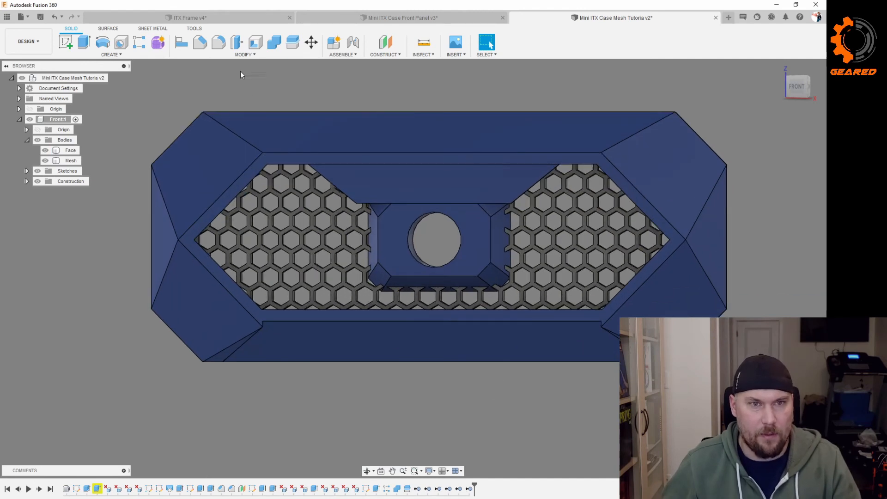
Set the MeshWall user parameter to ExtrusionWidth * 4 and inspect the mesh.
click(245, 55)
click(203, 237)
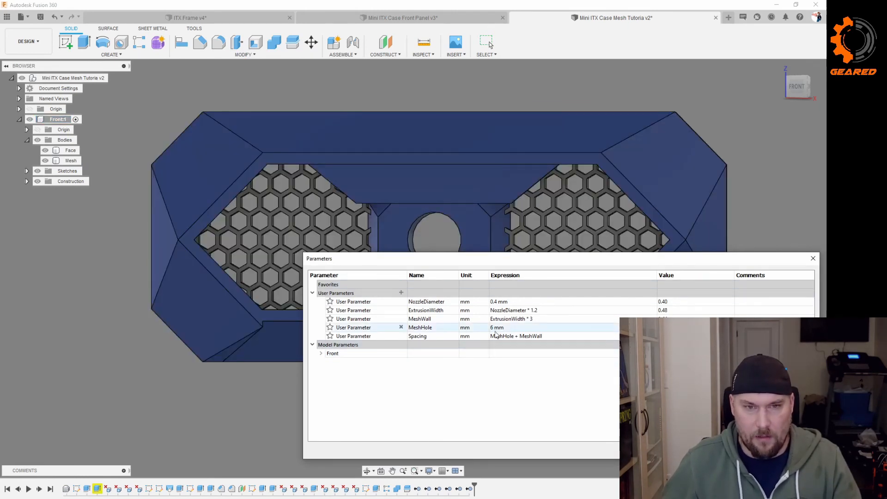
double_click(543, 319)
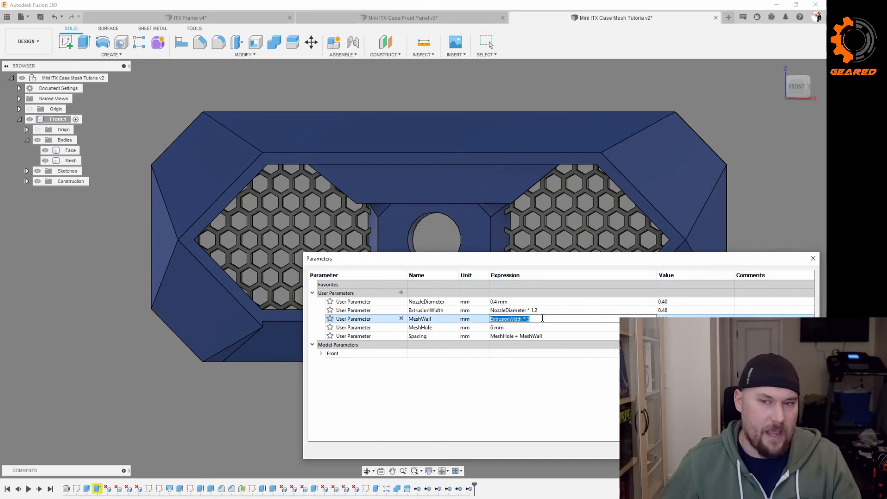
click(543, 318)
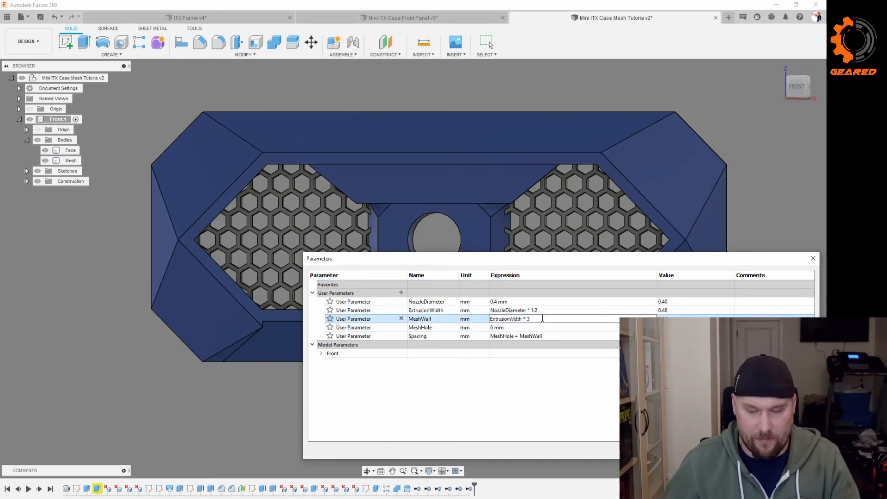
key(Return)
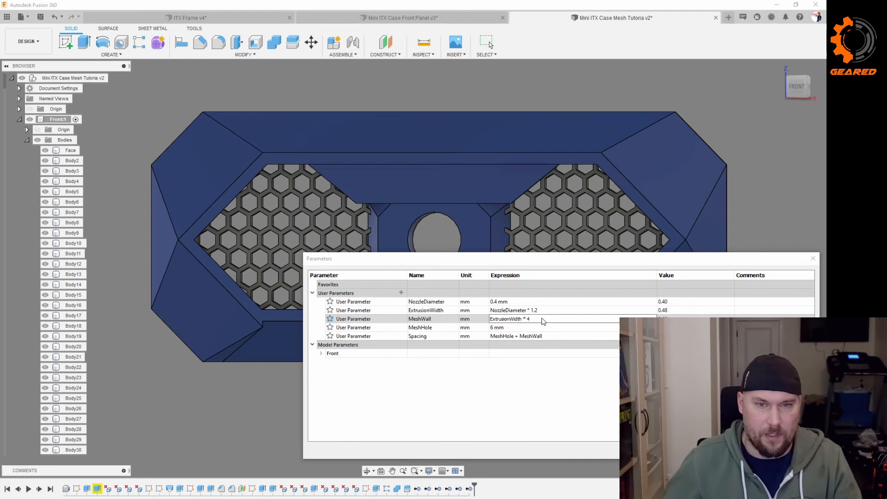
key(Tab)
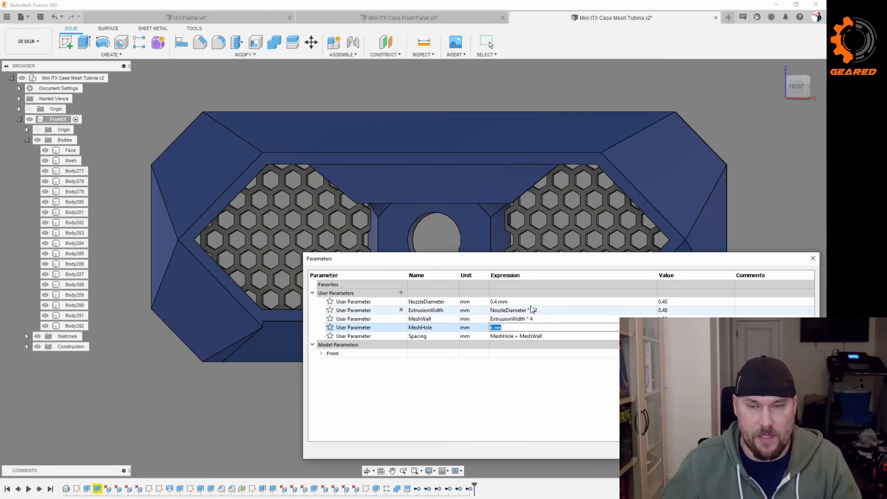
scroll(510, 213, down, 2)
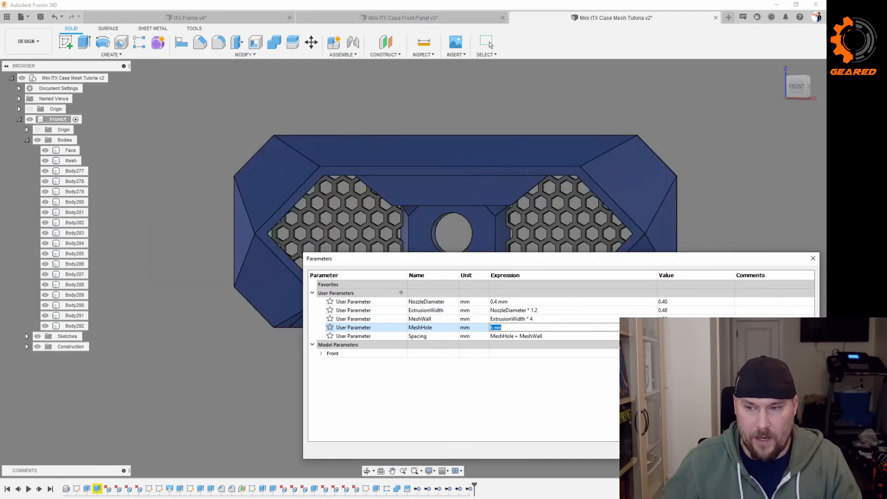
click(798, 451)
mouse_move(606, 261)
shift+middle_down()
mouse_move(527, 259)
mouse_move(609, 269)
shift+middle_up()
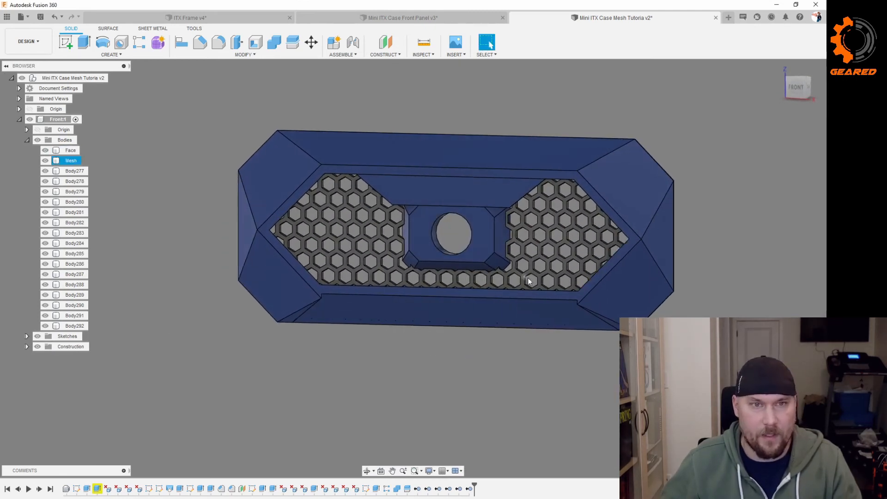
Set the MeshWall user parameter back to ExtrusionWidth * 3.
click(245, 55)
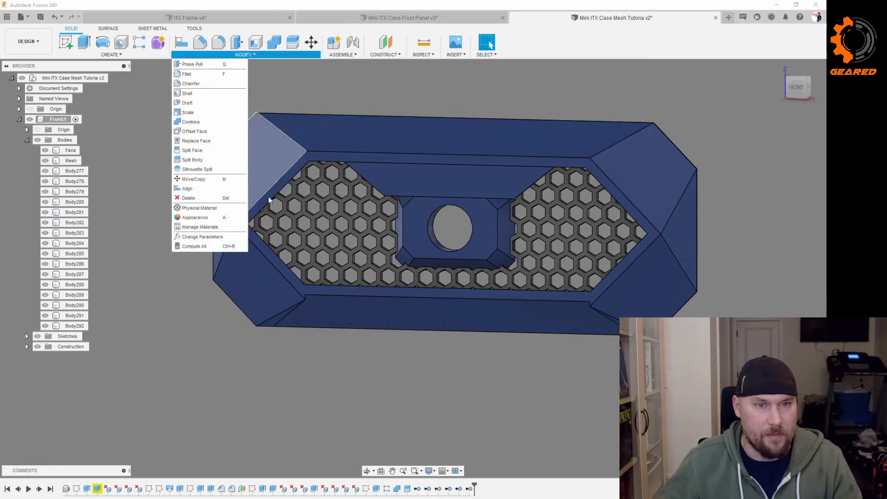
click(217, 237)
click(560, 319)
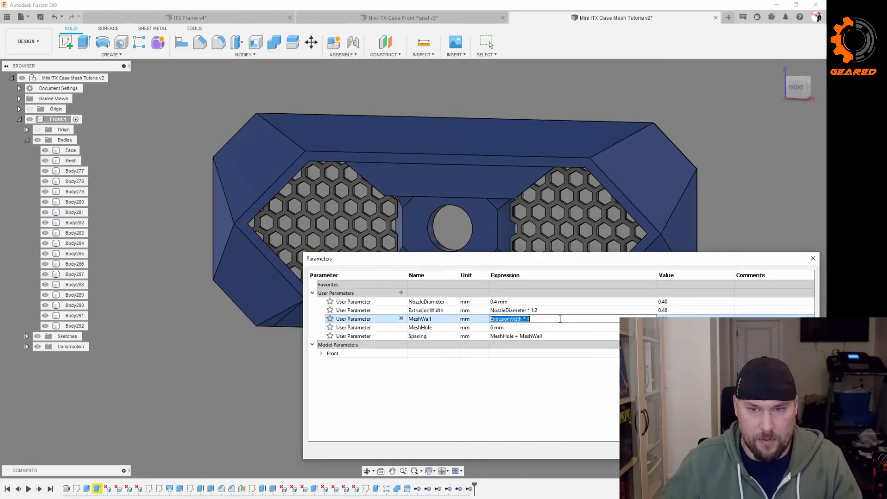
click(560, 319)
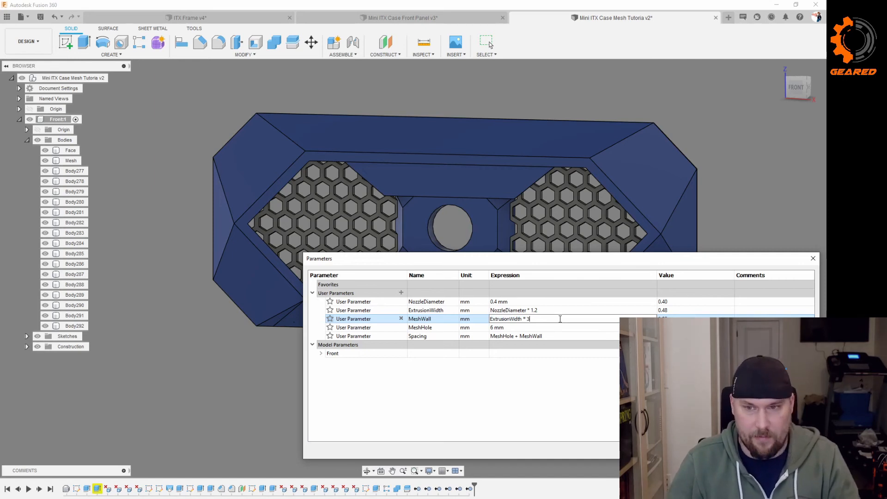
key(Return)
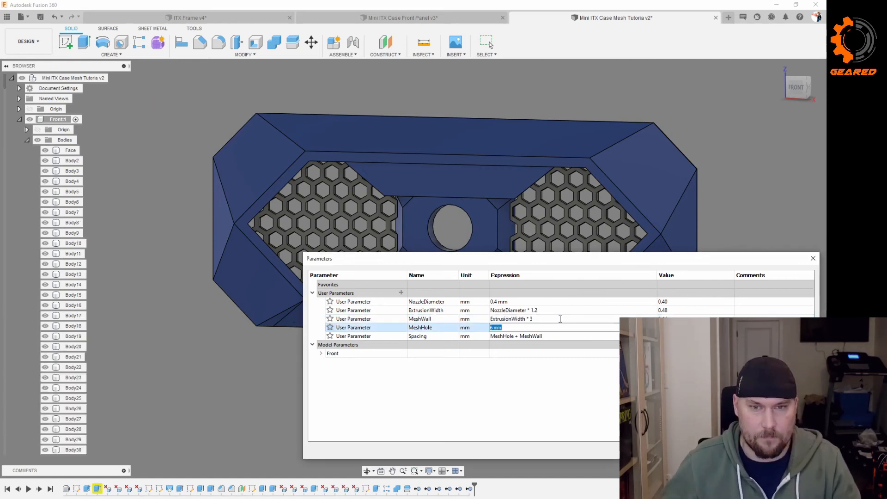
Set the MeshHole user parameter to 8 mm and close the parameters.
click(494, 327)
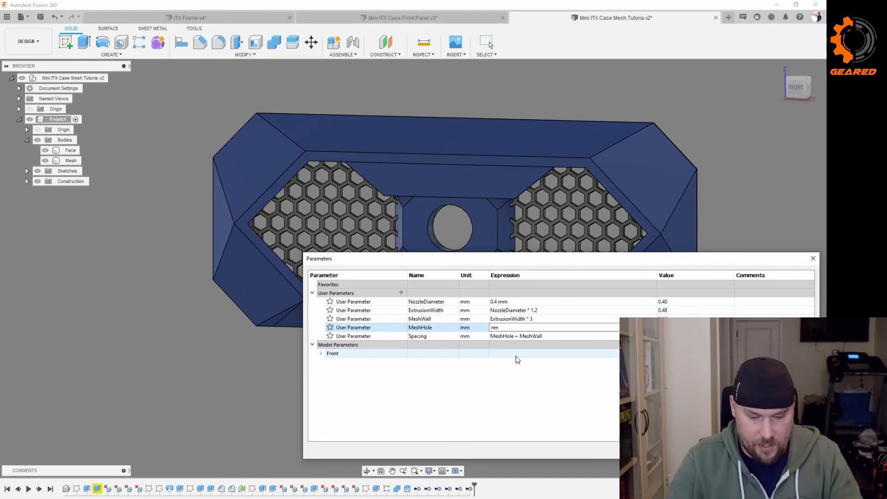
text(8)
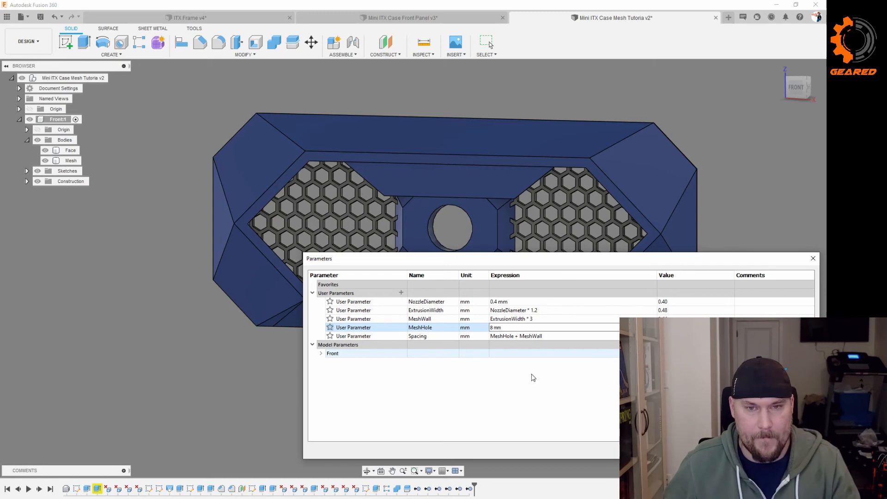
key(Tab)
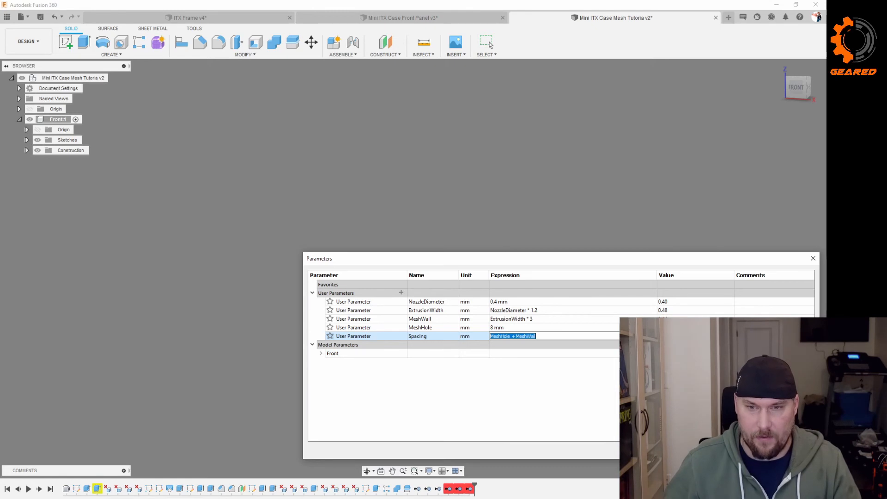
click(797, 450)
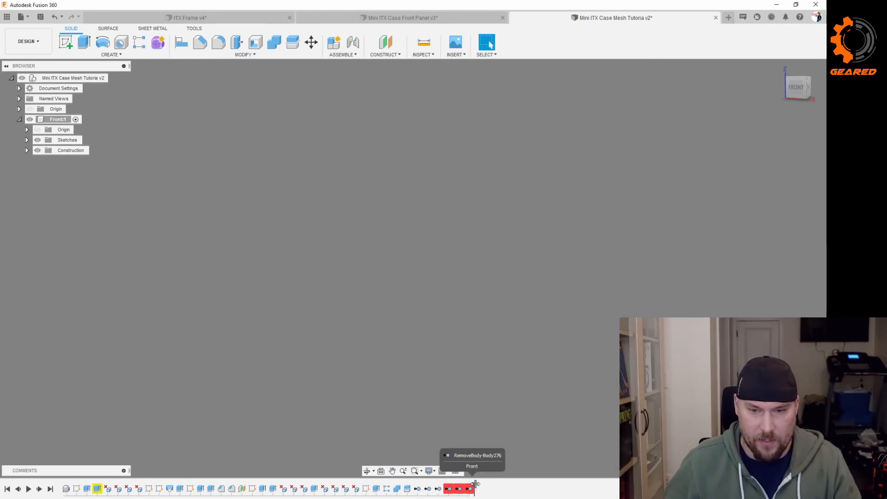
Roll the timeline back to before the third body-removal feature, inspect the mesh bodies, and return the marker to the end.
drag(476, 484, 444, 484)
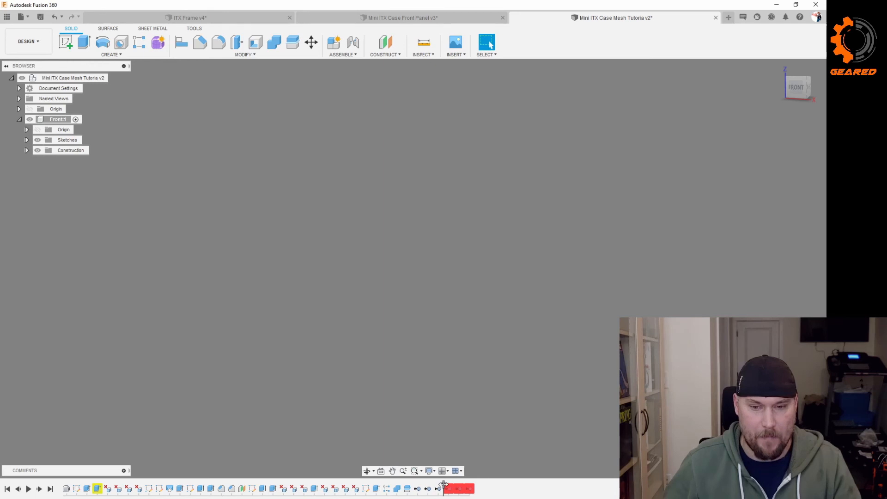
drag(444, 485, 433, 485)
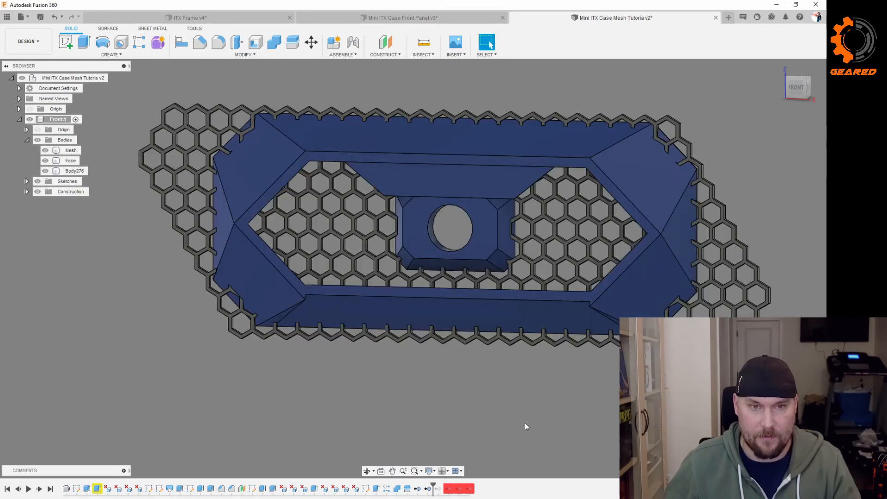
shift+middle_drag(525, 393, 544, 392)
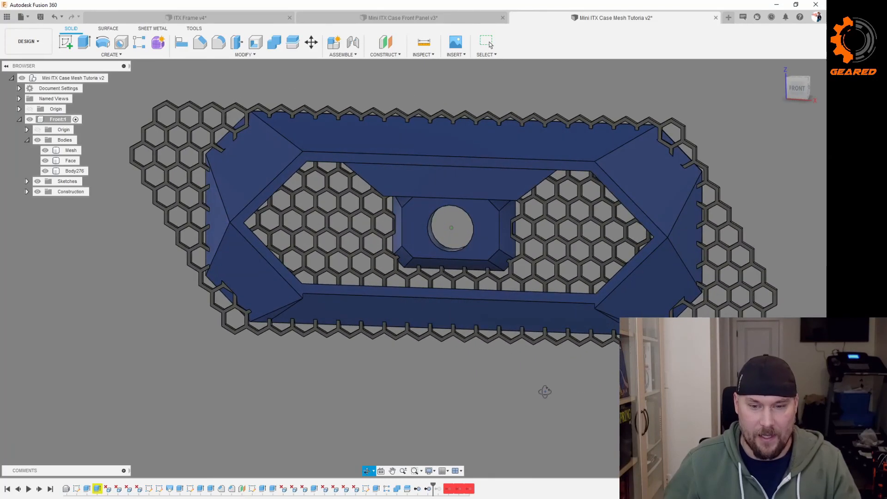
drag(433, 486, 475, 484)
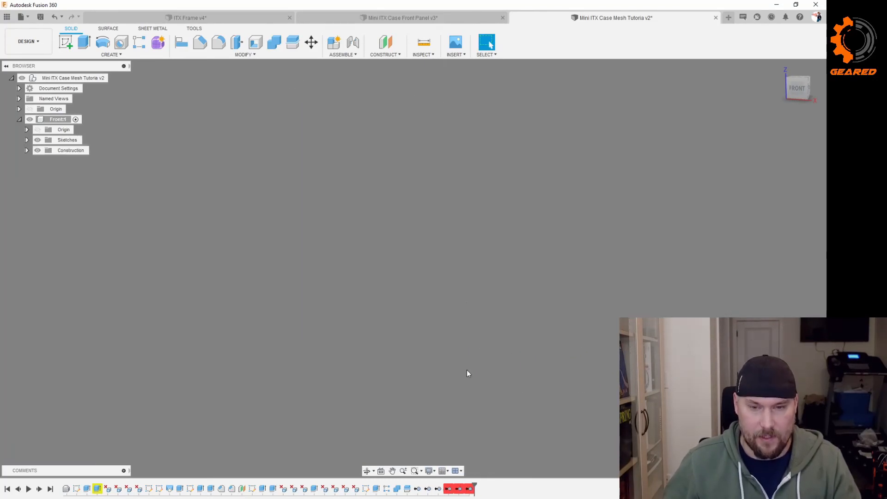
Set the MeshHole user parameter to 6 mm, close the parameters, and inspect the mesh from front and back.
click(241, 54)
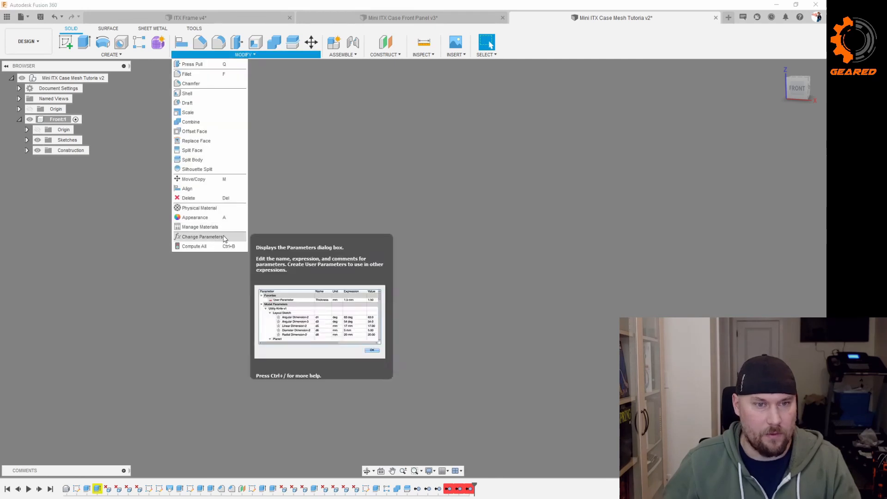
click(225, 237)
double_click(493, 328)
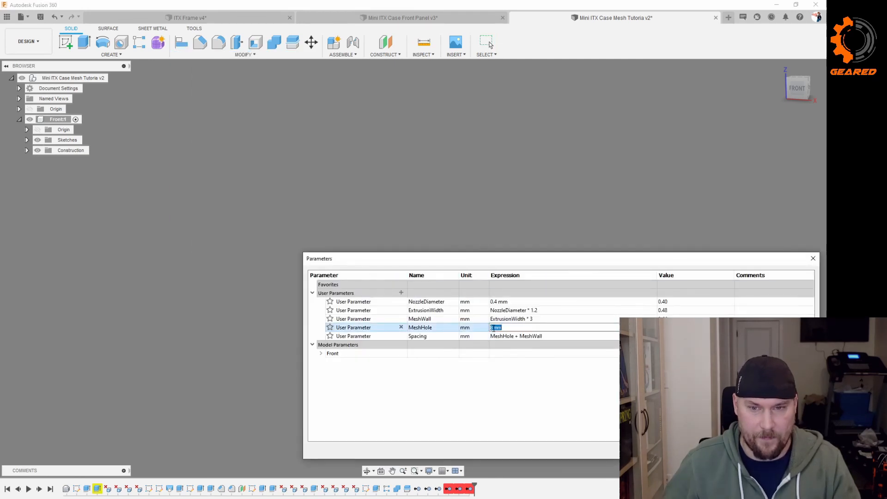
text(8)
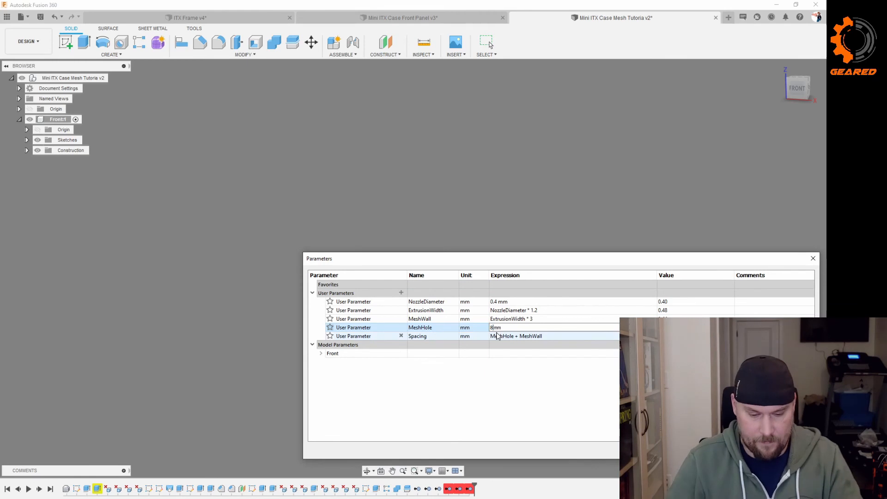
key(Tab)
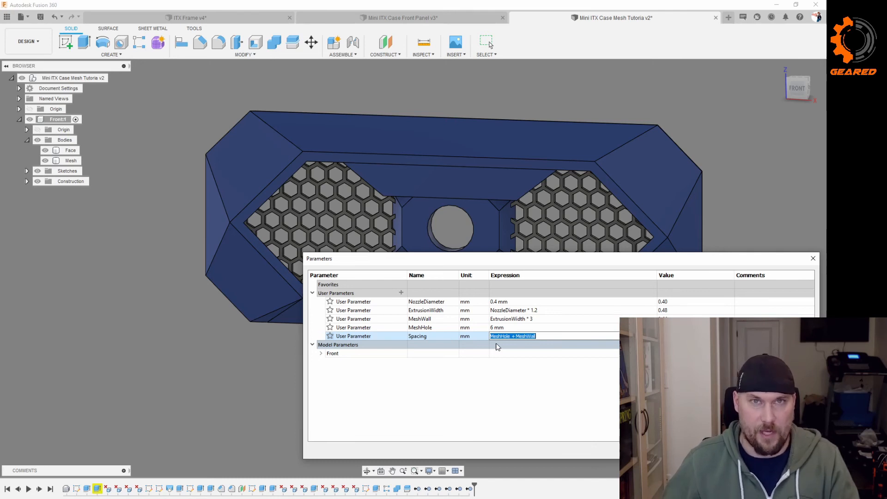
click(796, 450)
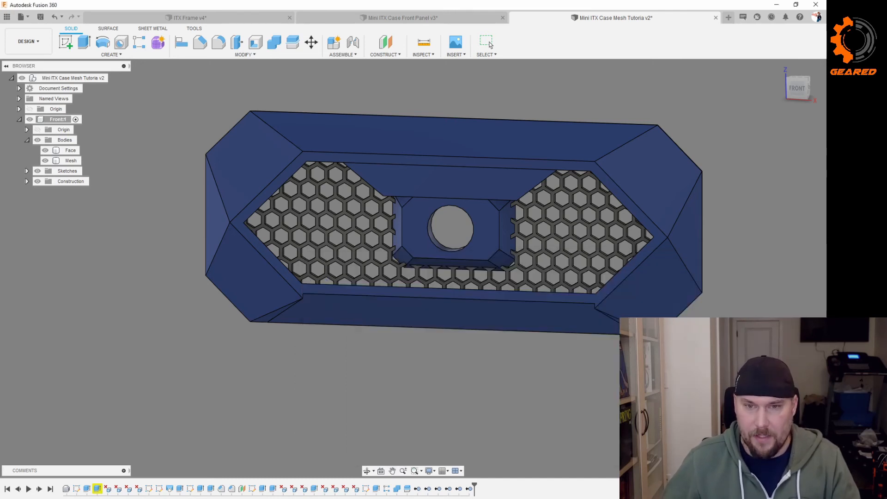
shift+middle_drag(578, 334, 572, 340)
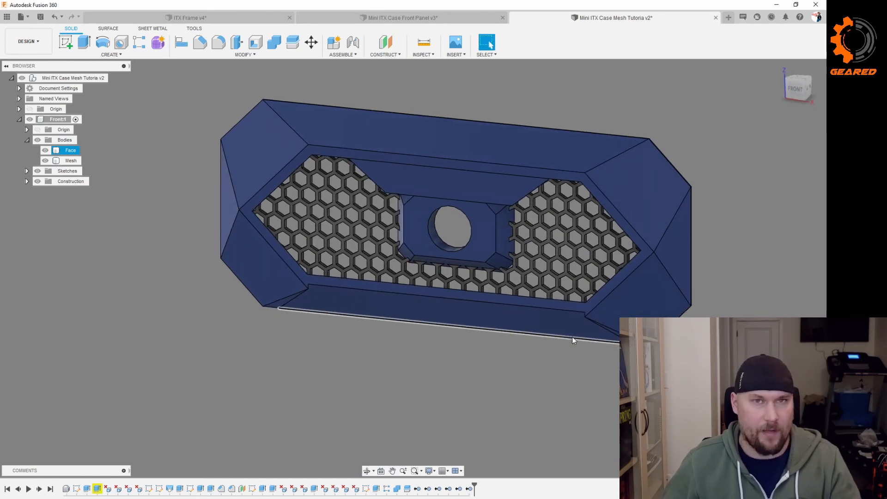
key(Escape)
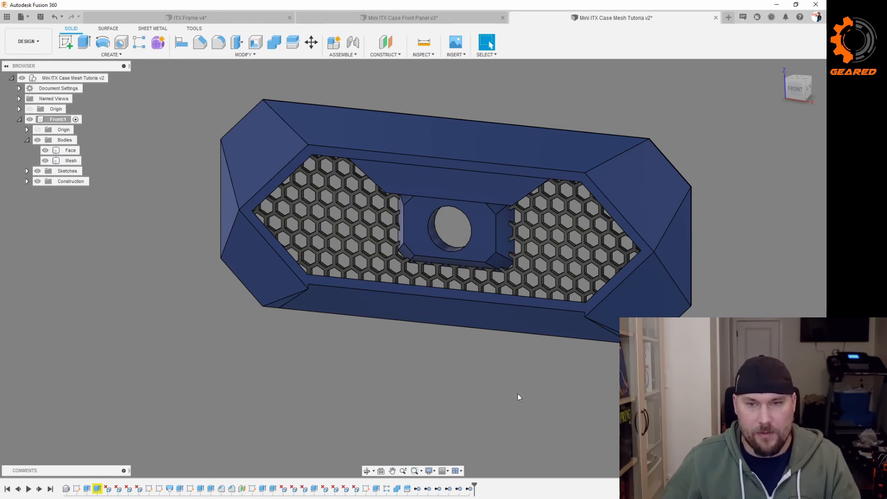
shift+middle_drag(517, 393, 413, 399)
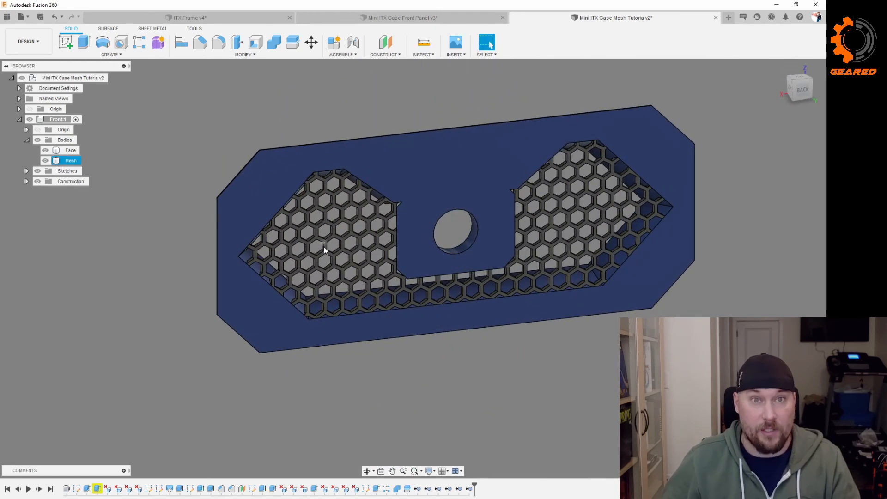
Roll the timeline back to before the mesh body is split, inspect the full hexagon pattern, and return the marker to the end.
drag(475, 489, 401, 487)
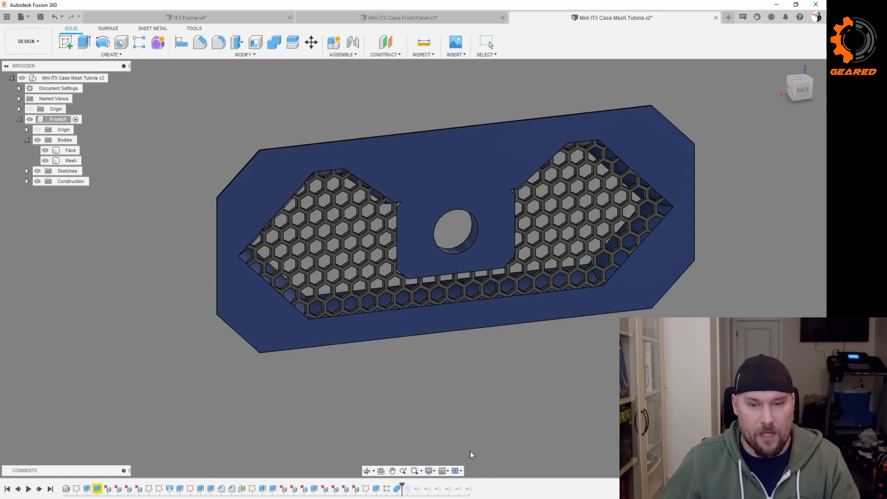
shift+middle_drag(449, 426, 509, 387)
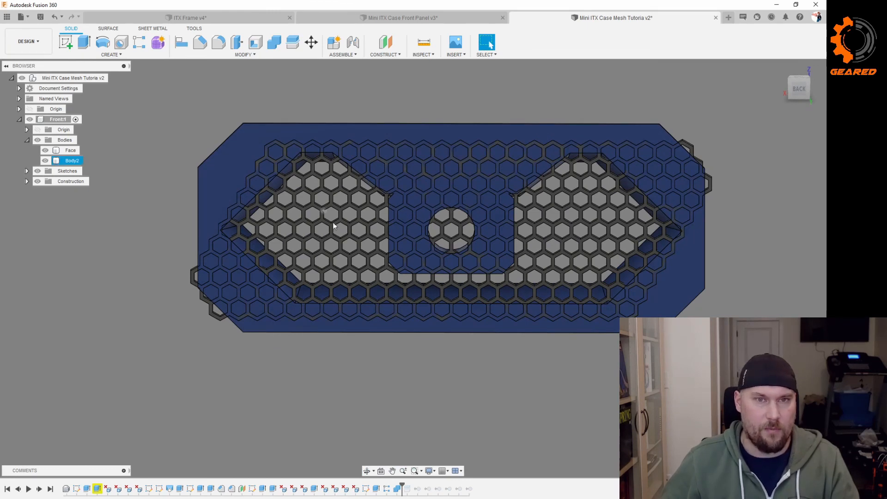
click(403, 215)
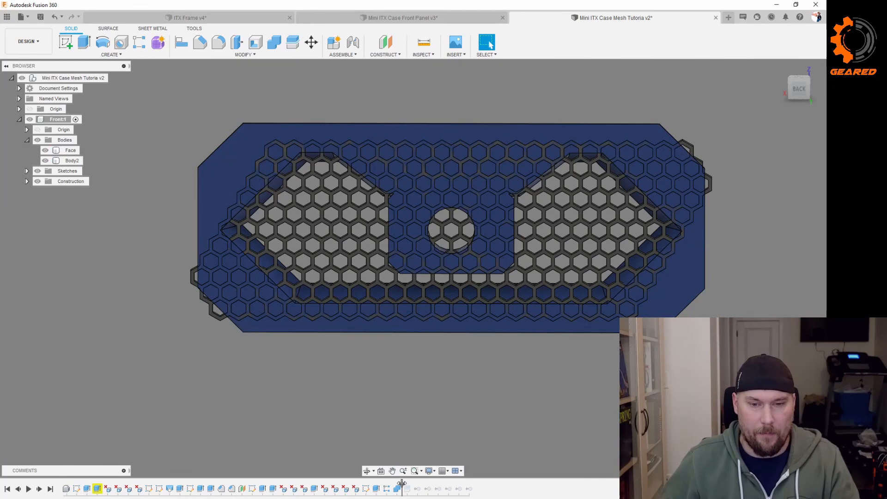
drag(402, 483, 474, 485)
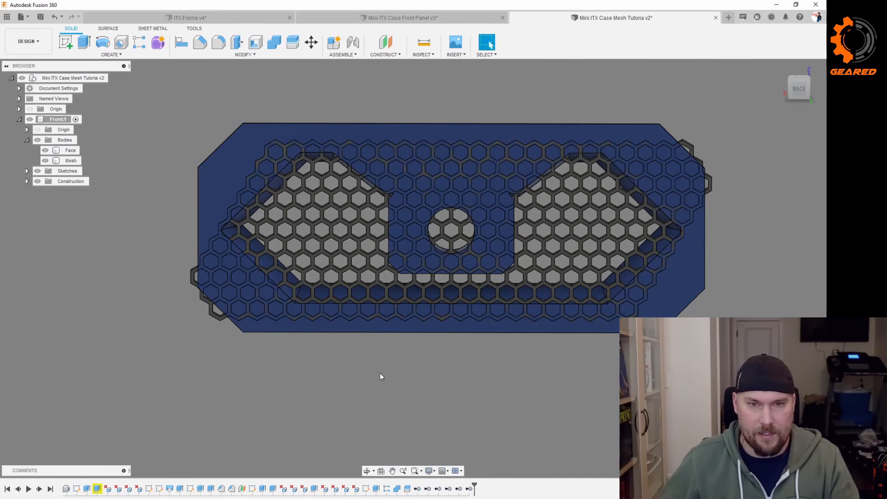
shift+middle_drag(330, 367, 395, 347)
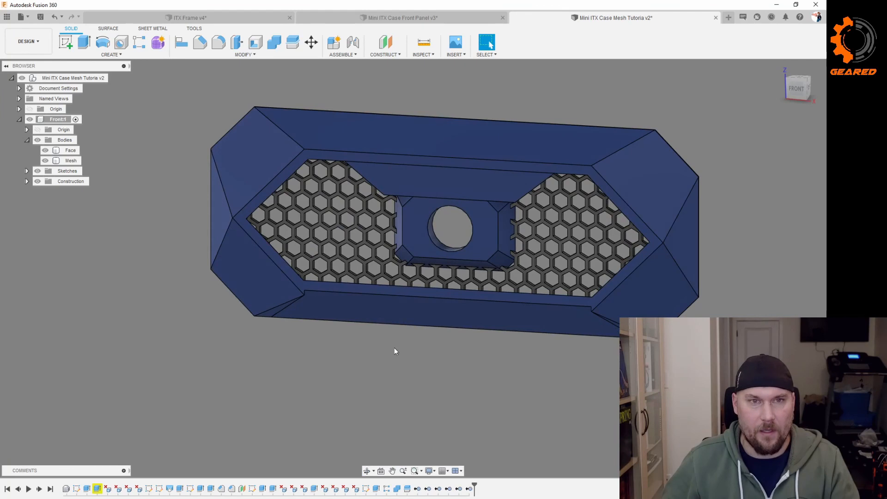
Combine the Mesh body into the Face body with the Join operation.
click(274, 44)
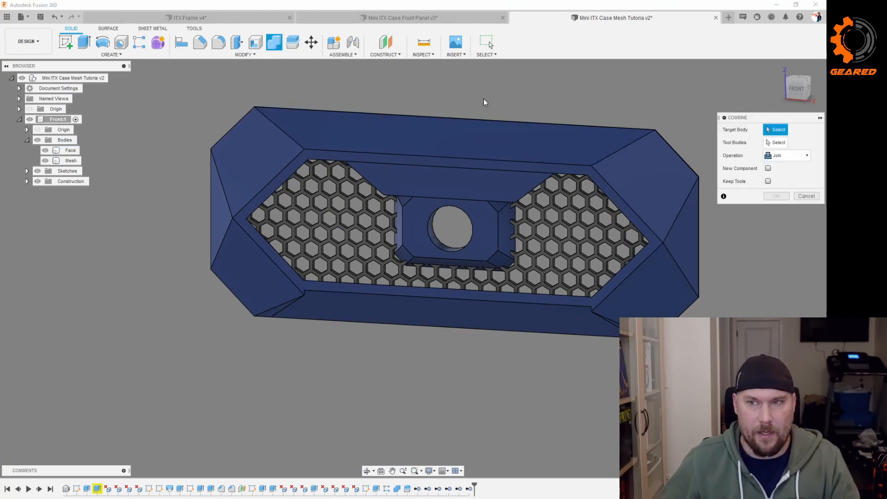
click(503, 135)
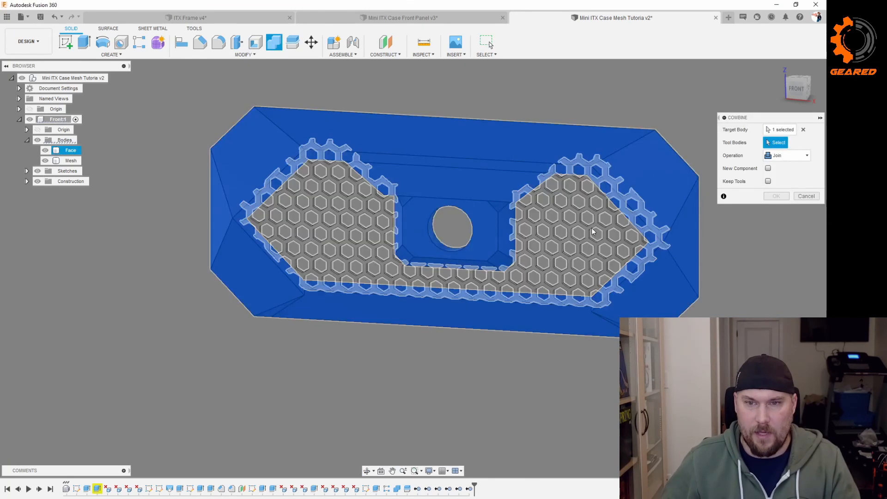
click(562, 231)
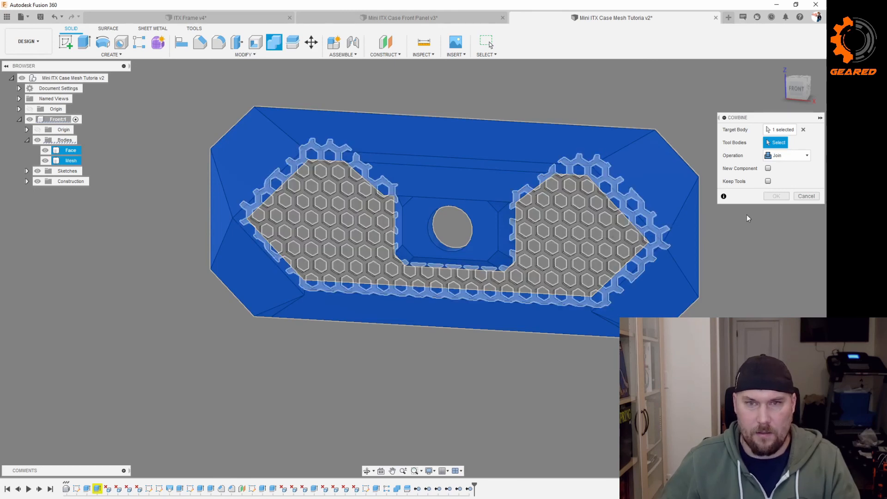
click(777, 195)
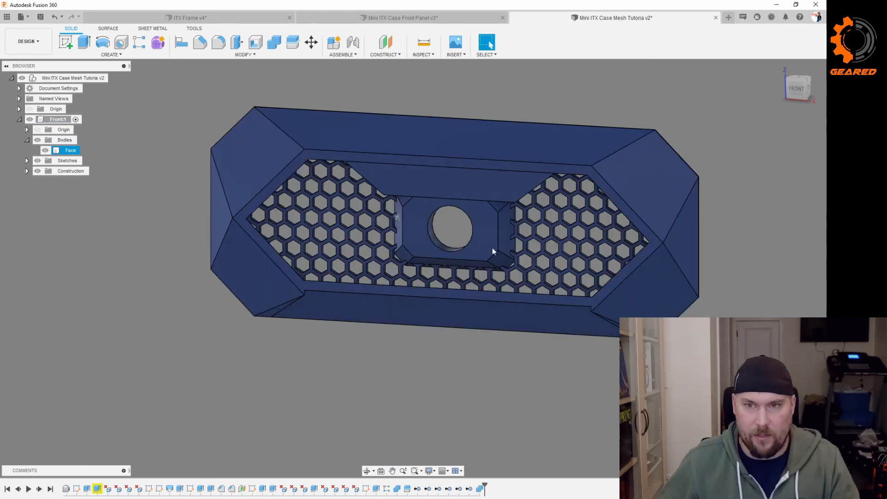
Search the appearance library for black and apply Plastic - Matte (Black) to only the front face of the hexagonal mesh.
key(a)
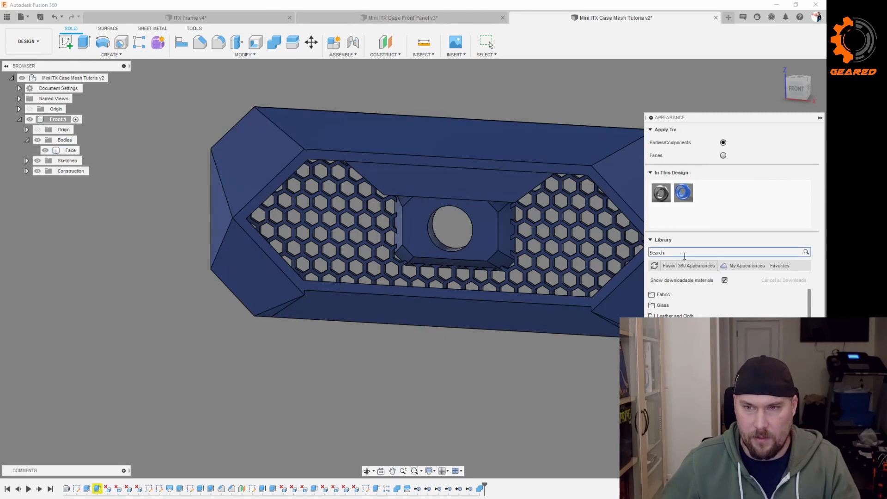
click(685, 253)
text(blac)
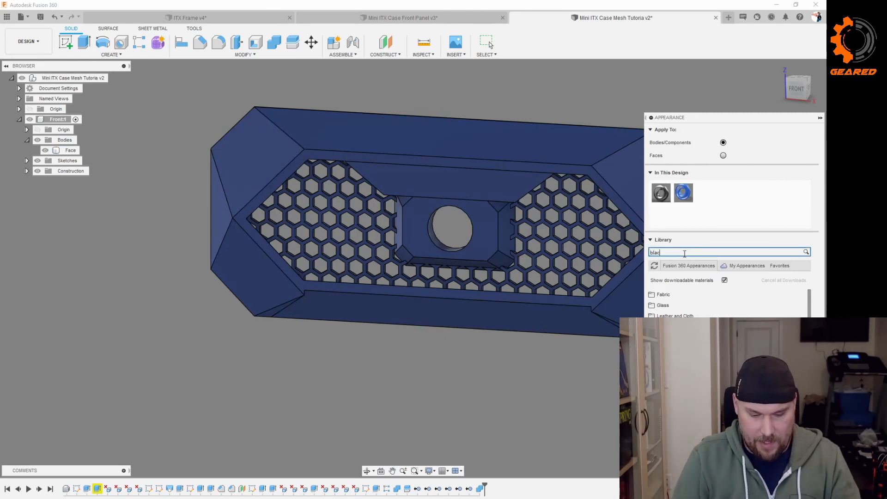
text(k)
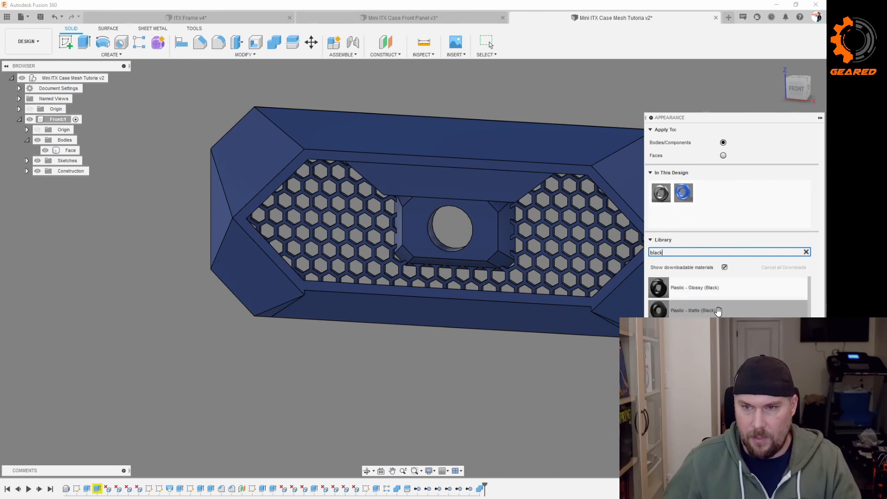
drag(720, 310, 561, 244)
click(723, 156)
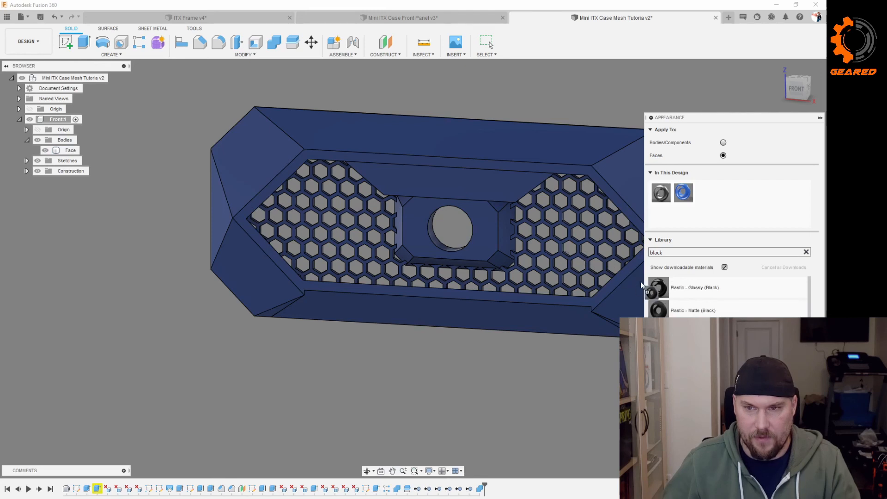
scroll(561, 244, up, 5)
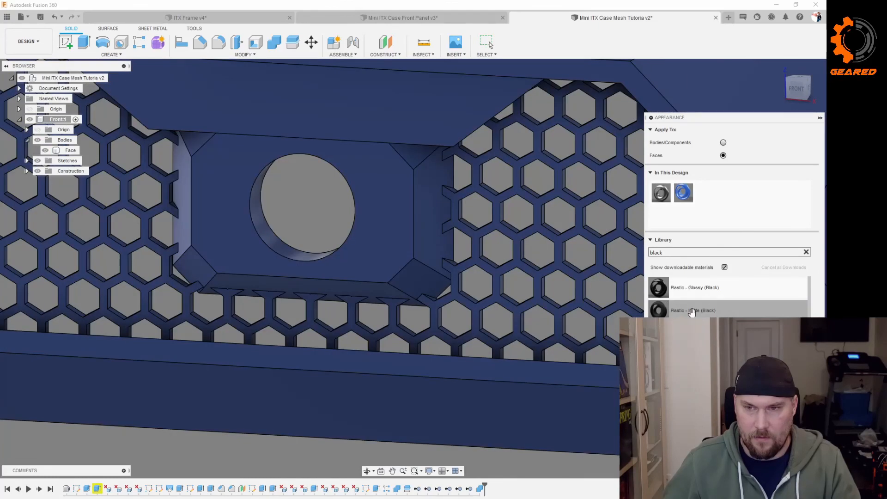
drag(677, 310, 578, 276)
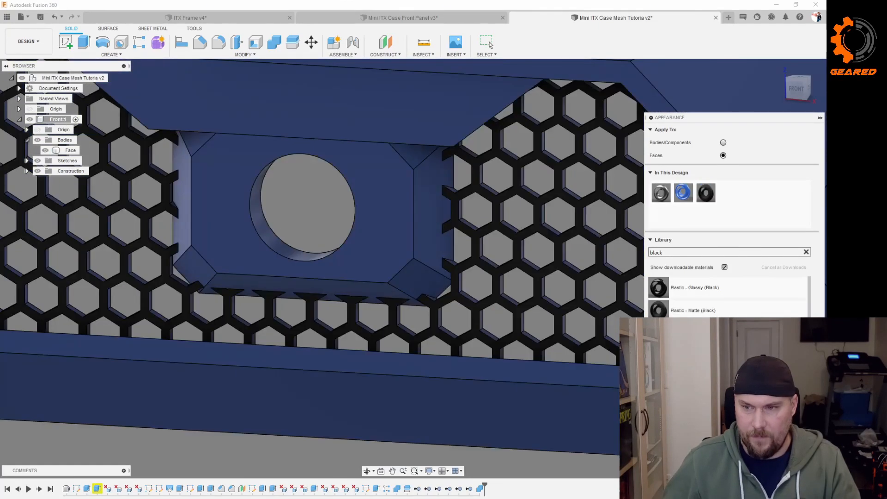
key(Escape)
Examine the joined front panel and its black mesh face.
scroll(606, 259, down, 8)
shift+middle_drag(603, 299, 585, 309)
scroll(476, 292, down, 2)
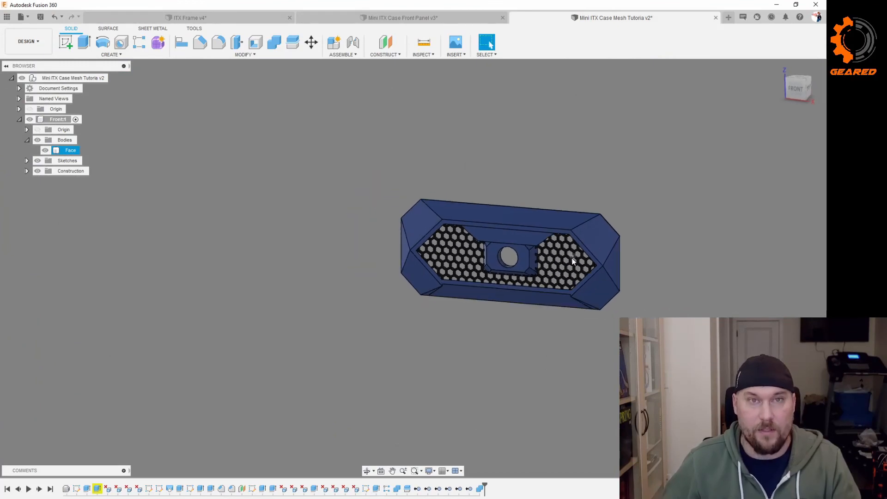
scroll(572, 258, up, 5)
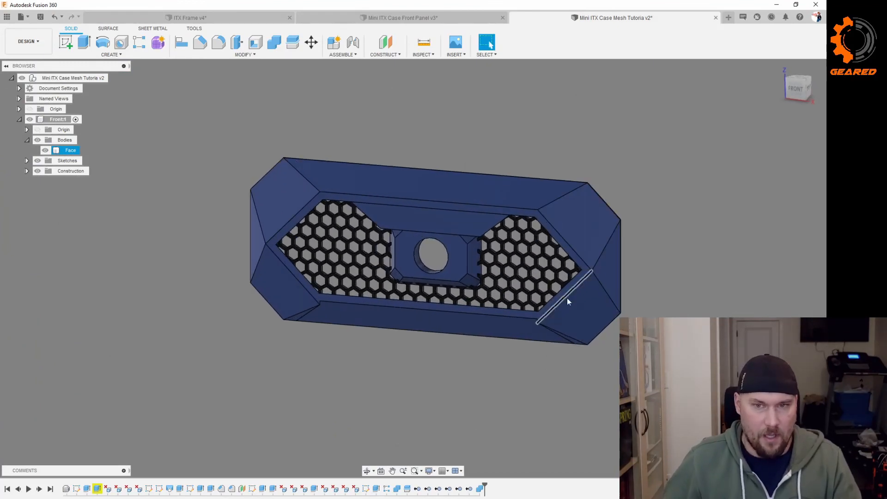
shift+middle_drag(569, 297, 589, 343)
key(Escape)
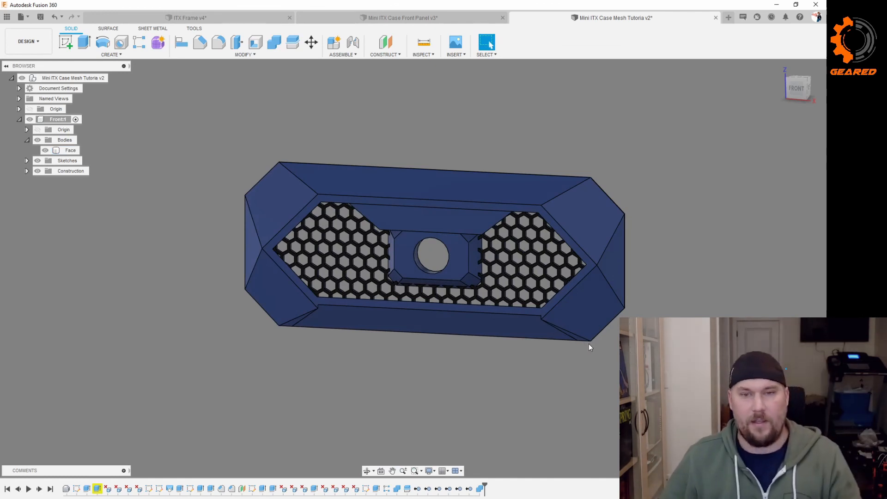
click(593, 331)
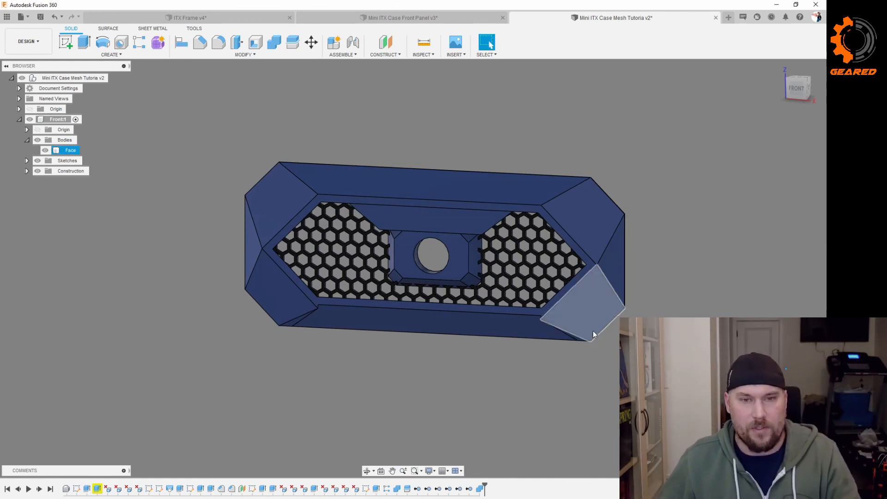
click(626, 314)
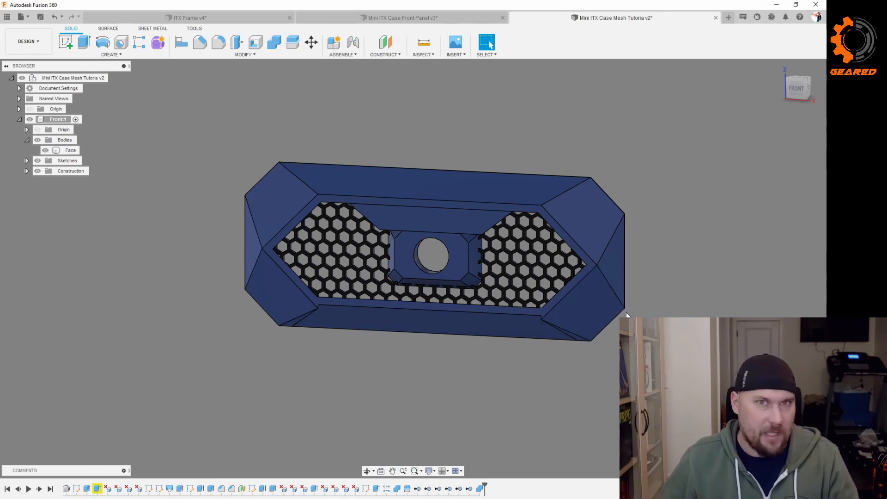
click(558, 335)
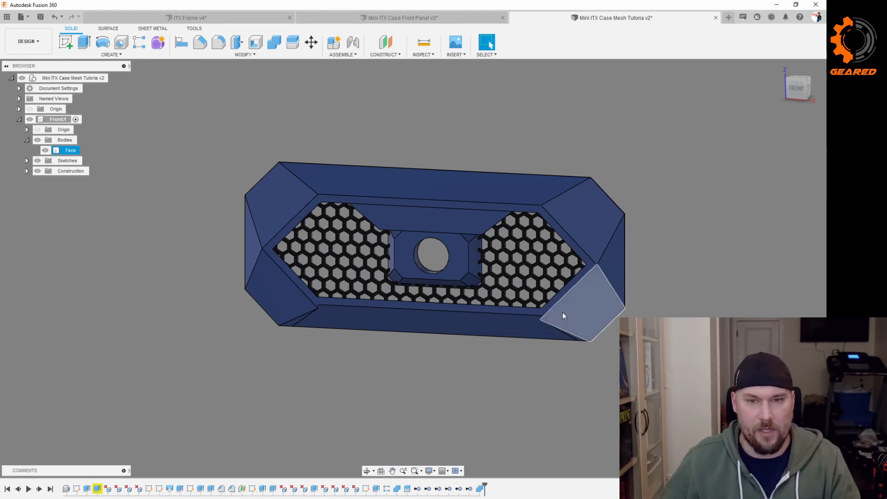
click(406, 130)
Review the user parameters that drive the mesh, close them, and inspect the finished front panel.
click(244, 54)
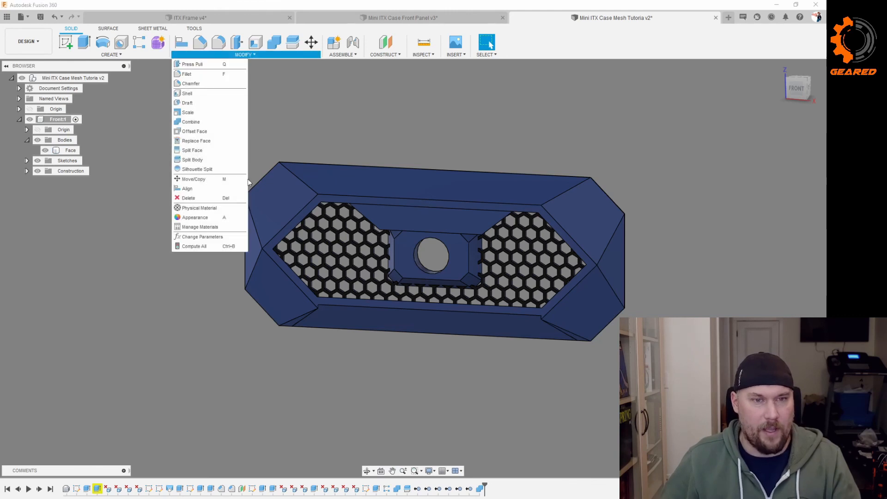
click(214, 237)
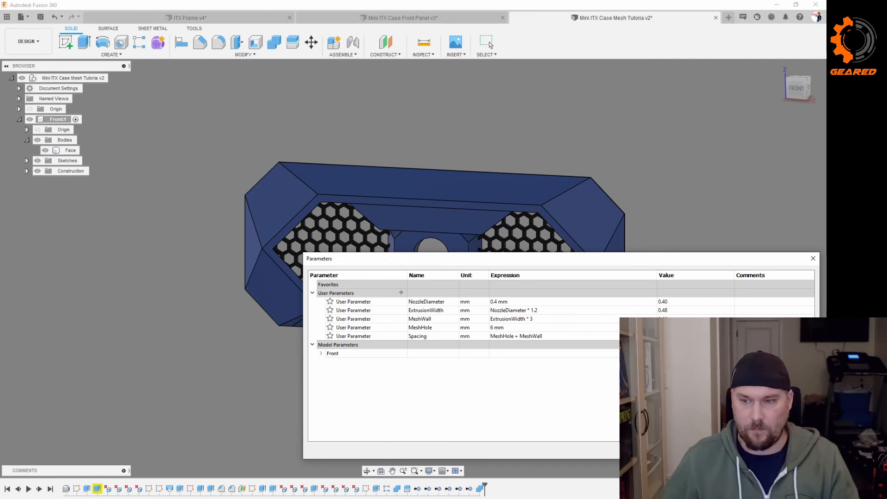
click(491, 44)
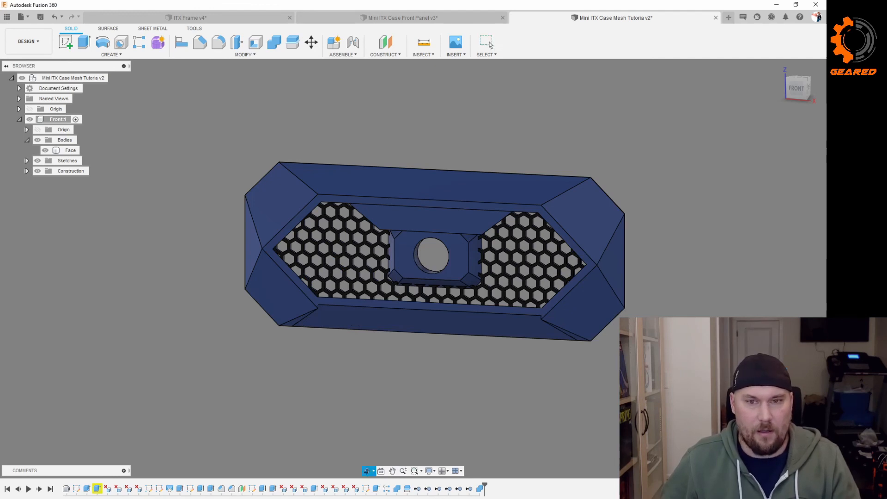
shift+middle_drag(434, 254, 425, 255)
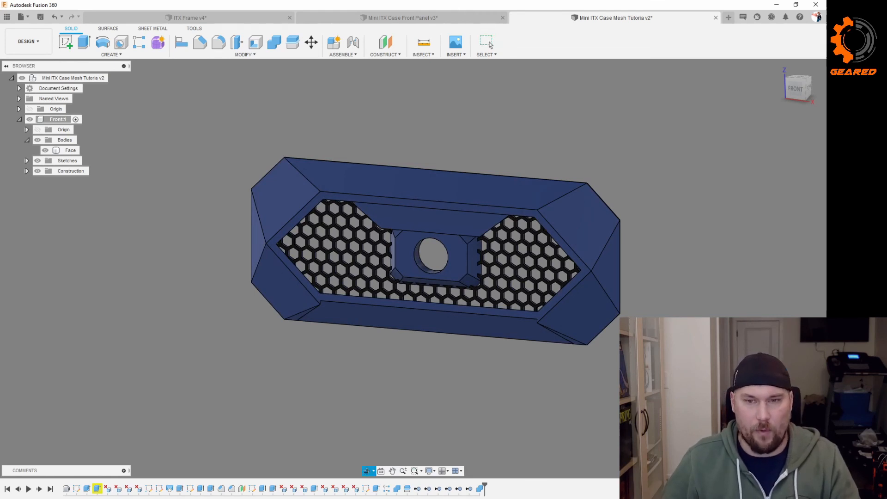
shift+middle_drag(651, 345, 628, 351)
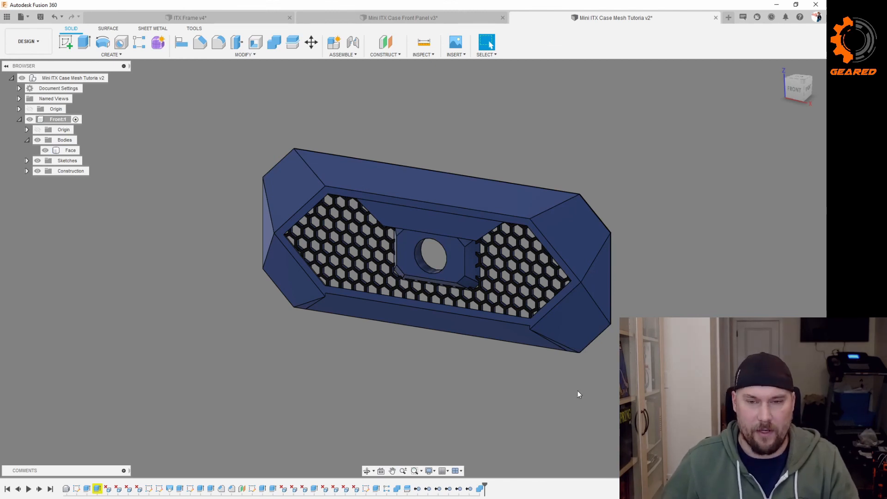
shift+middle_click(594, 393)
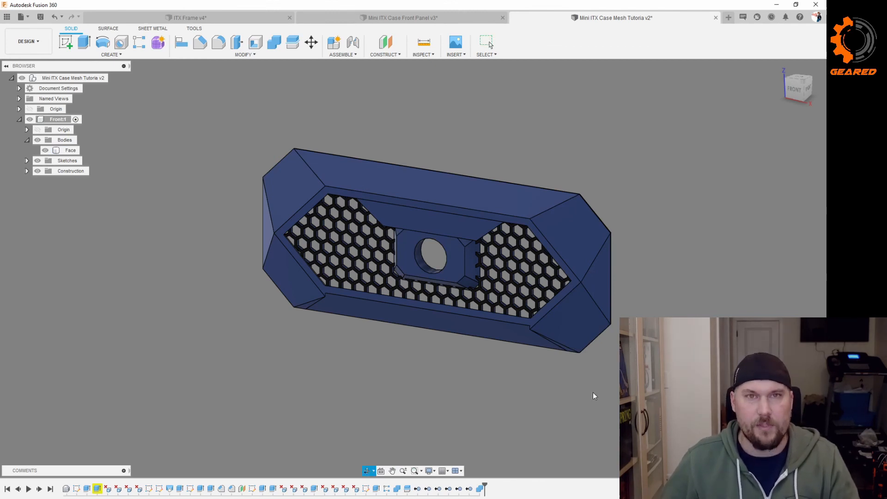